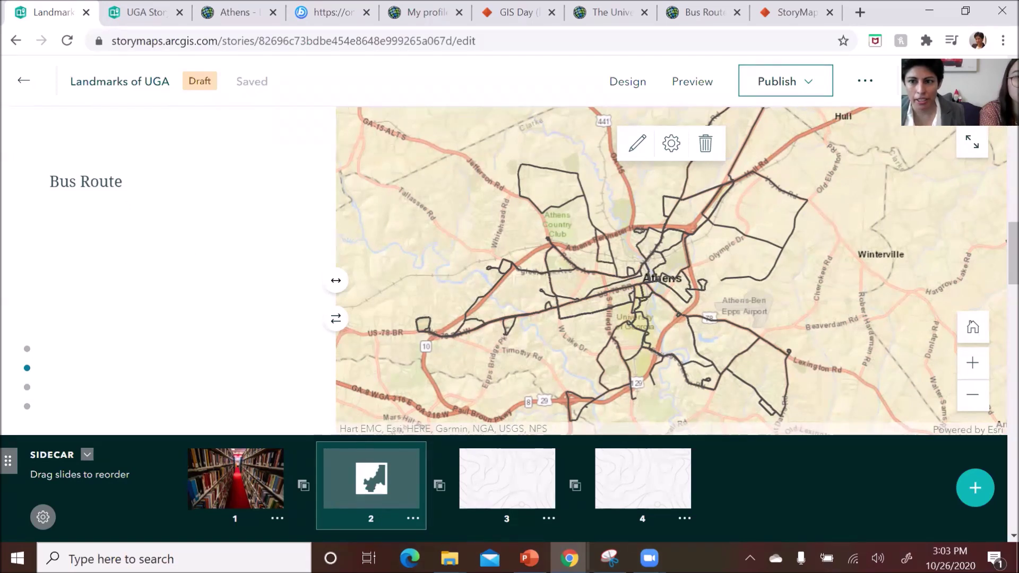
- Open the profile in a new tab, start a blank Map Viewer map, then return to the story
left_click(934, 81)
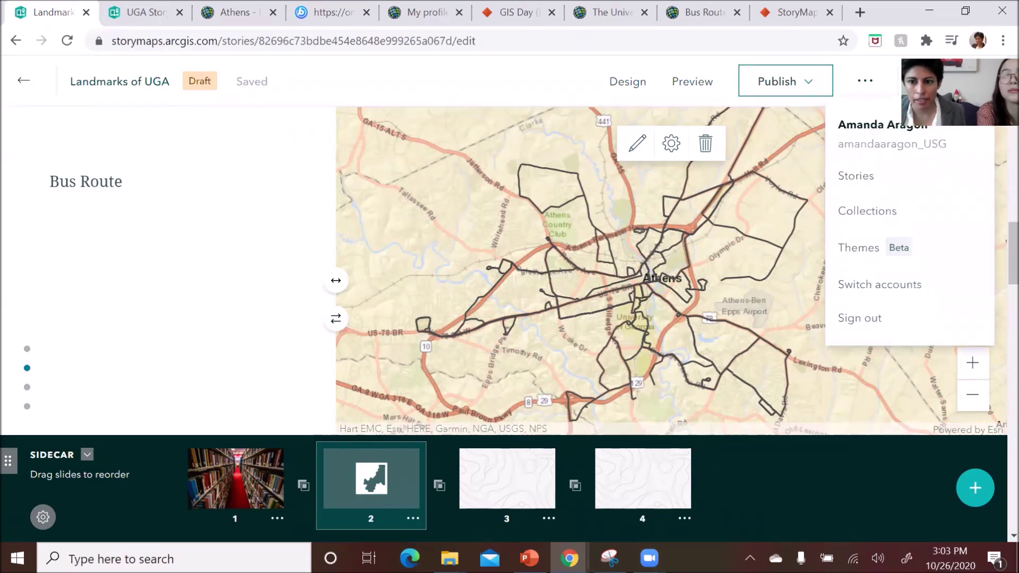
right_click(871, 148)
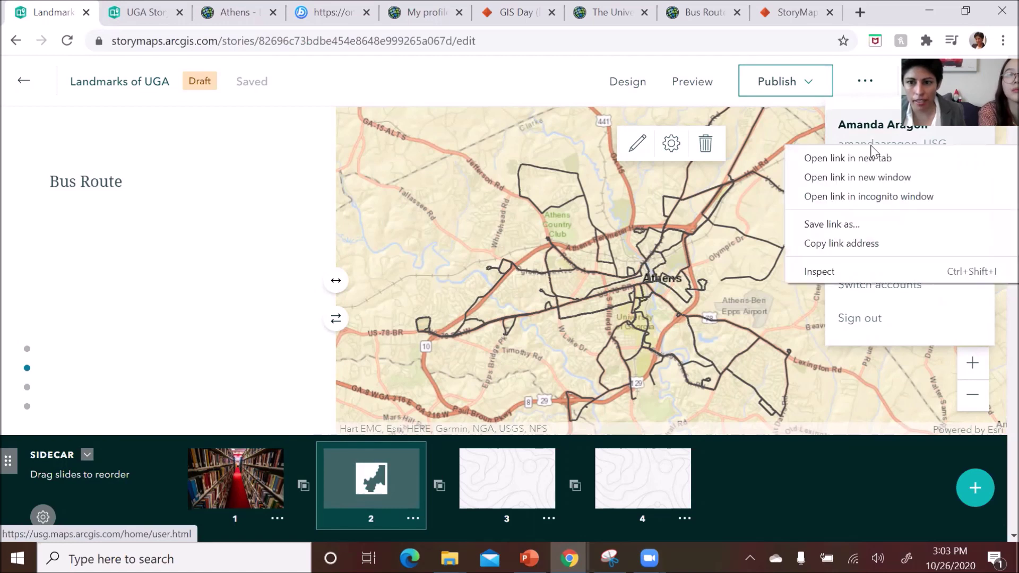
left_click(873, 159)
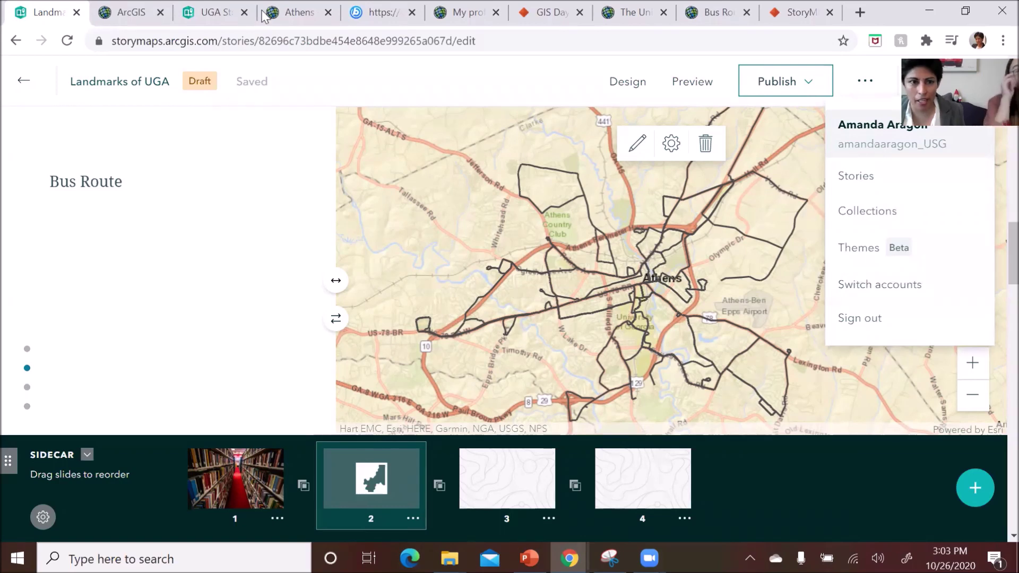
key("ctrl+Tab")
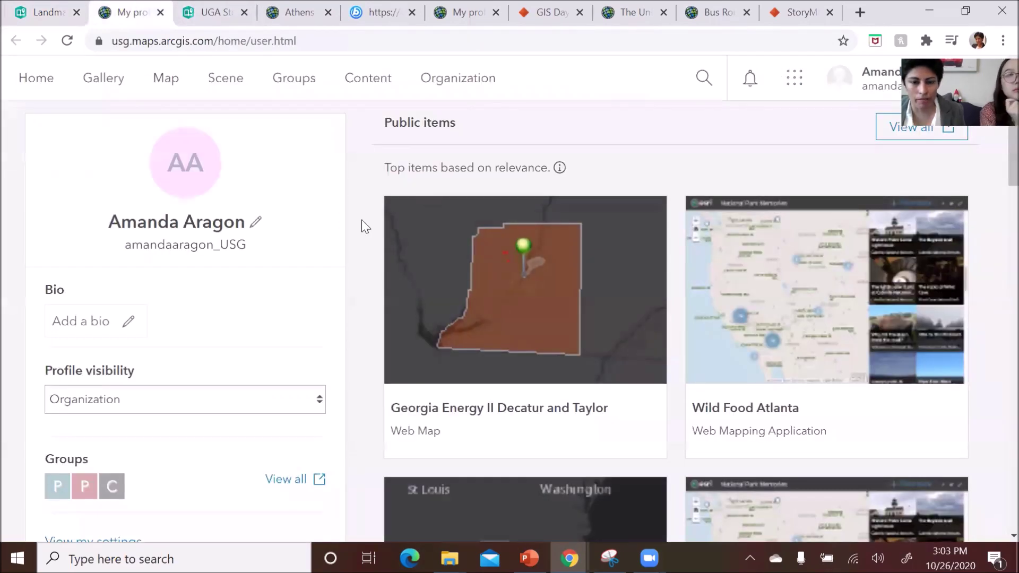
left_click(166, 81)
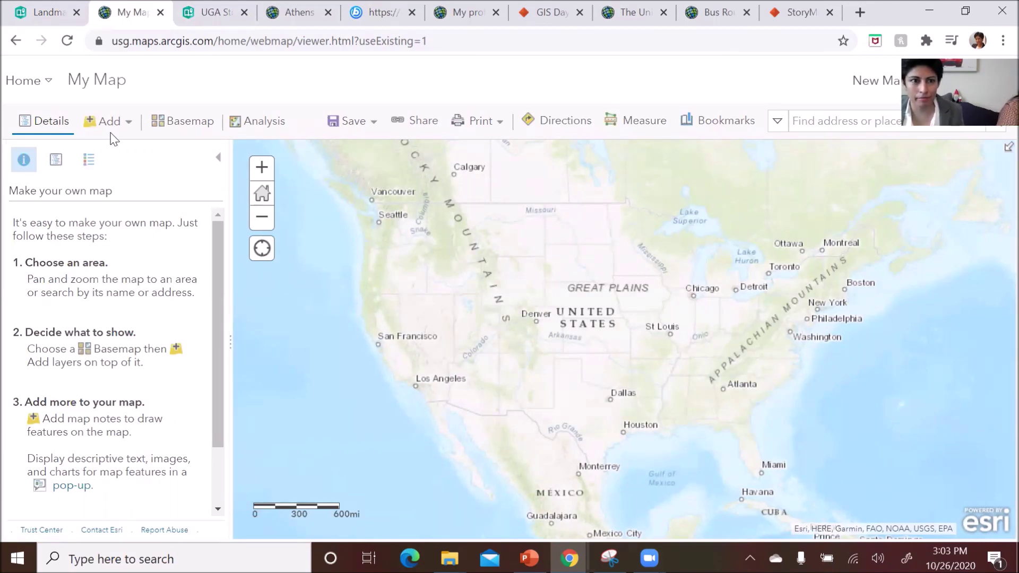
left_click(46, 13)
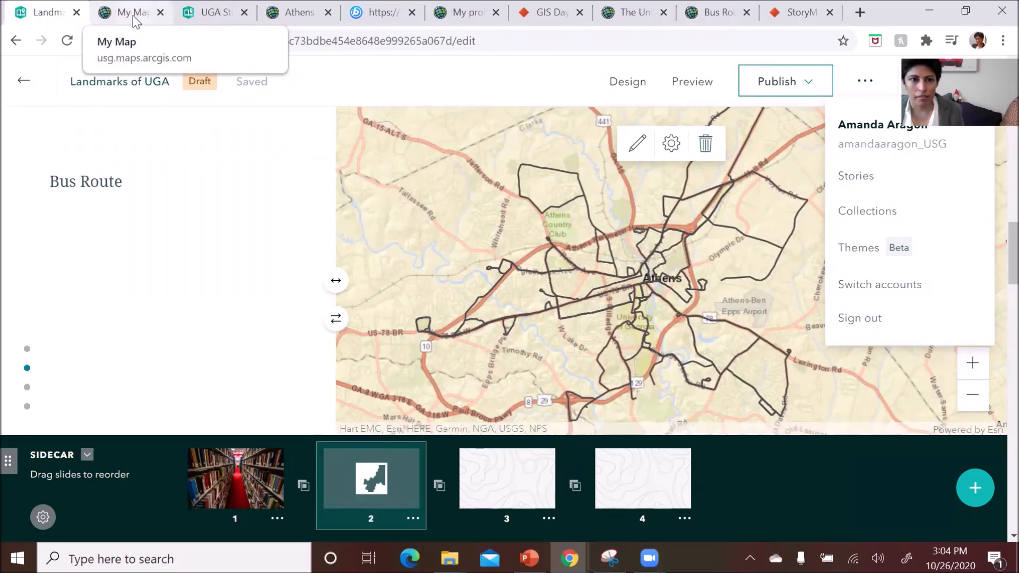
left_click(132, 15)
- Go back to the Landmarks of UGA story tab, then over to the blank My Map tab
left_click(48, 12)
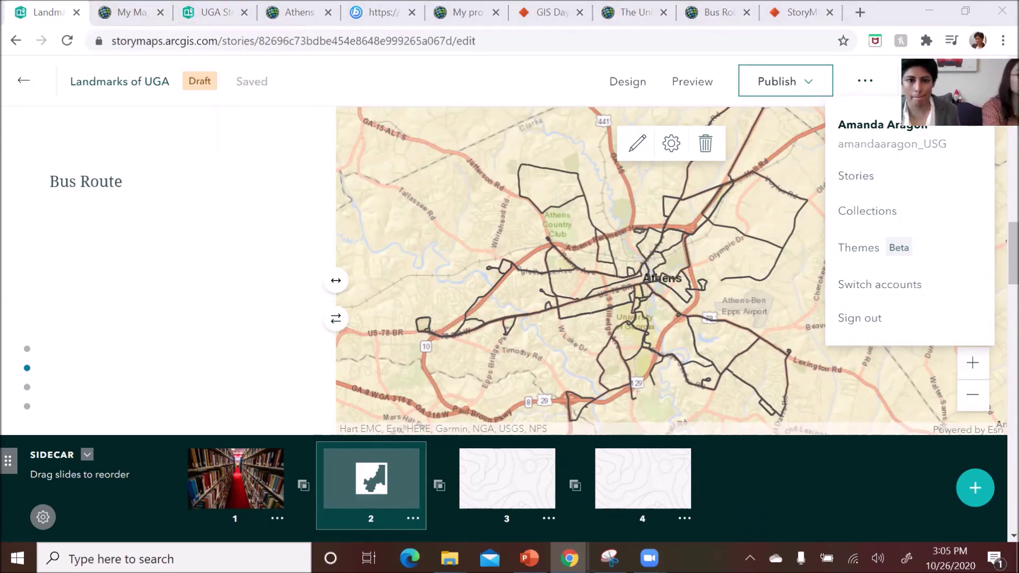
left_click(135, 16)
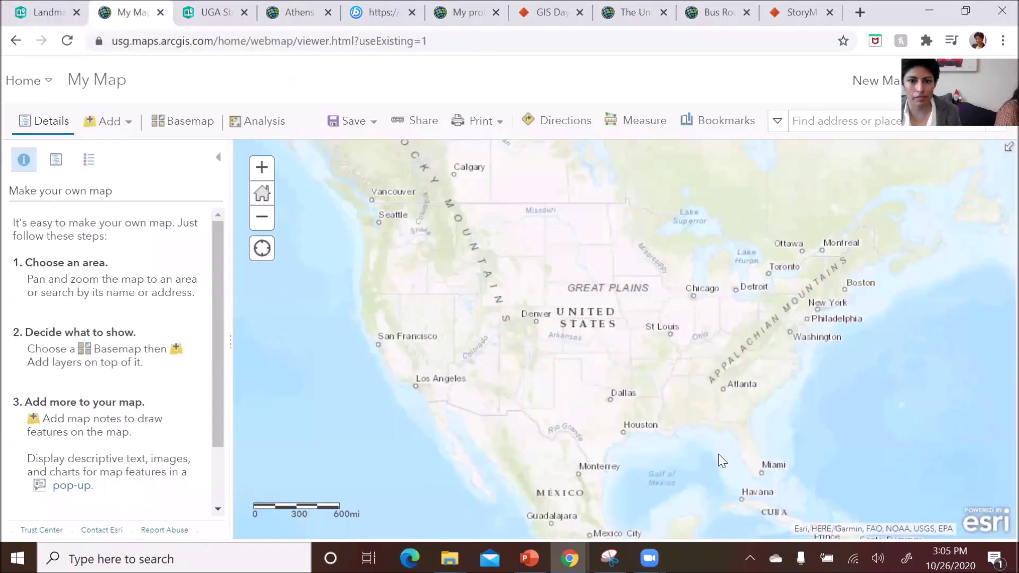
- Zoom and pan the blank map from the whole United States into Athens, Georgia
scroll(719, 387, "up", 5)
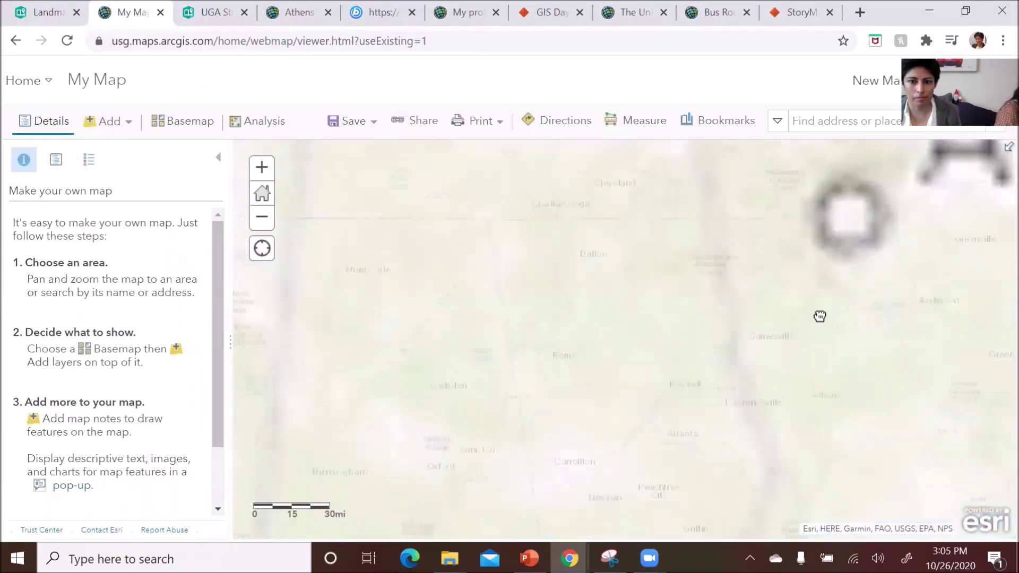
left_click_drag(819, 314, 441, 380)
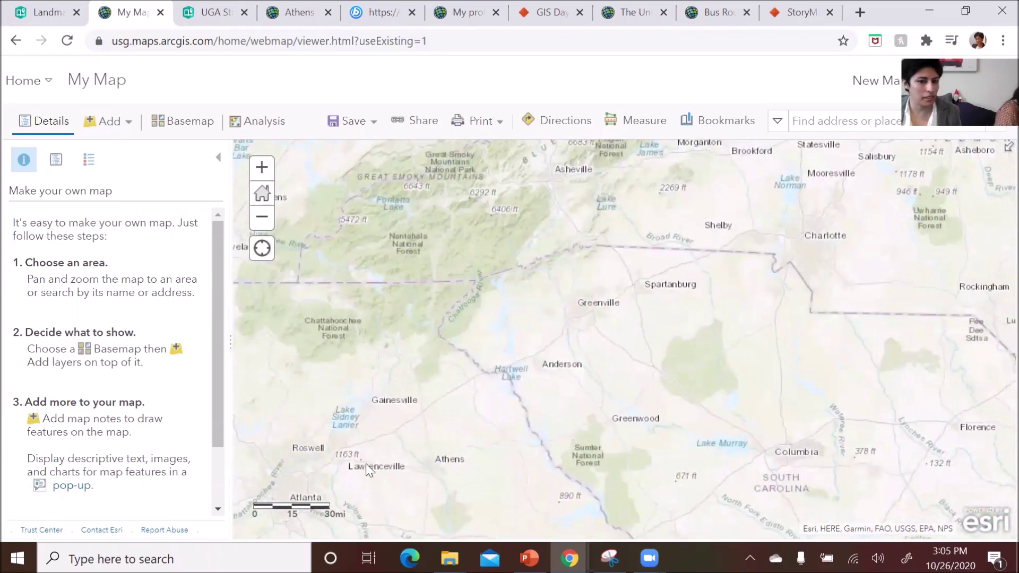
left_click_drag(491, 396, 692, 321)
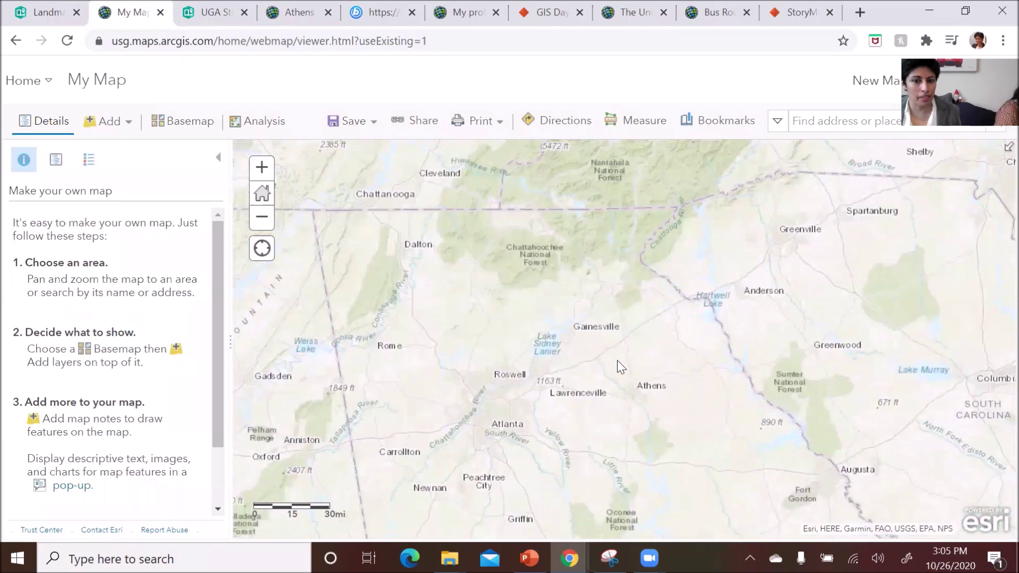
scroll(588, 362, "up", 1)
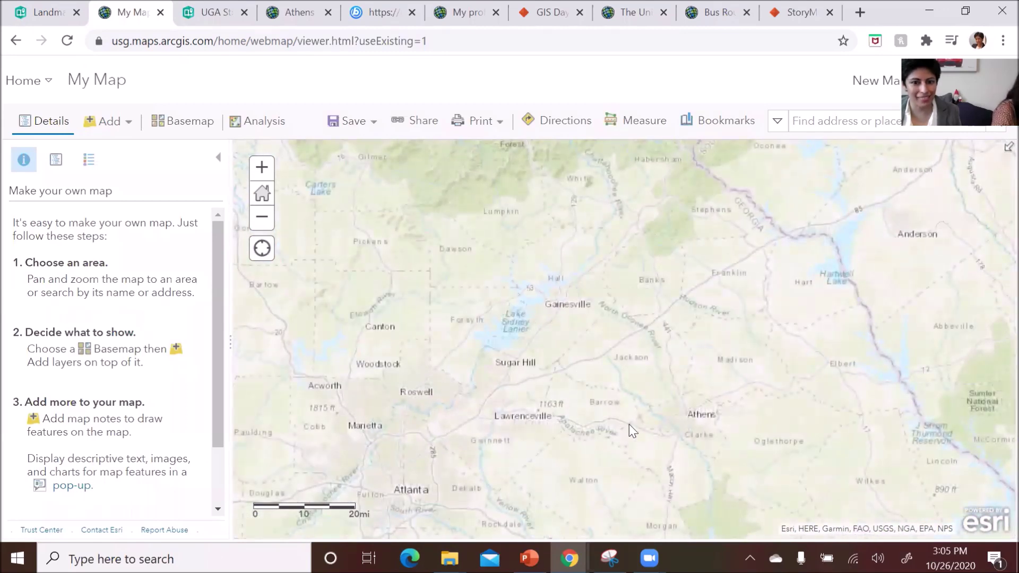
left_click_drag(629, 425, 734, 379)
scroll(601, 346, "up", 2)
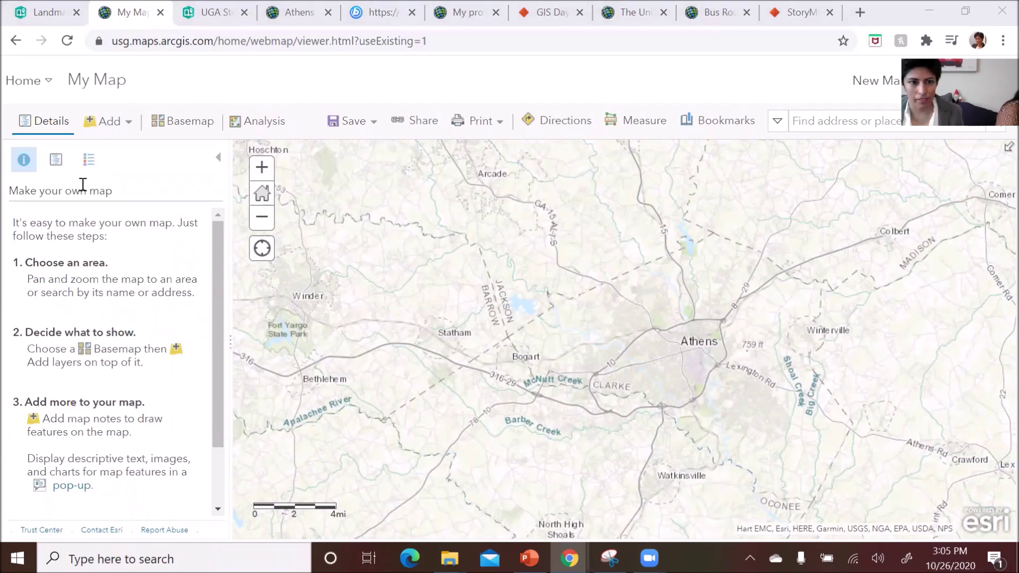
left_click(128, 122)
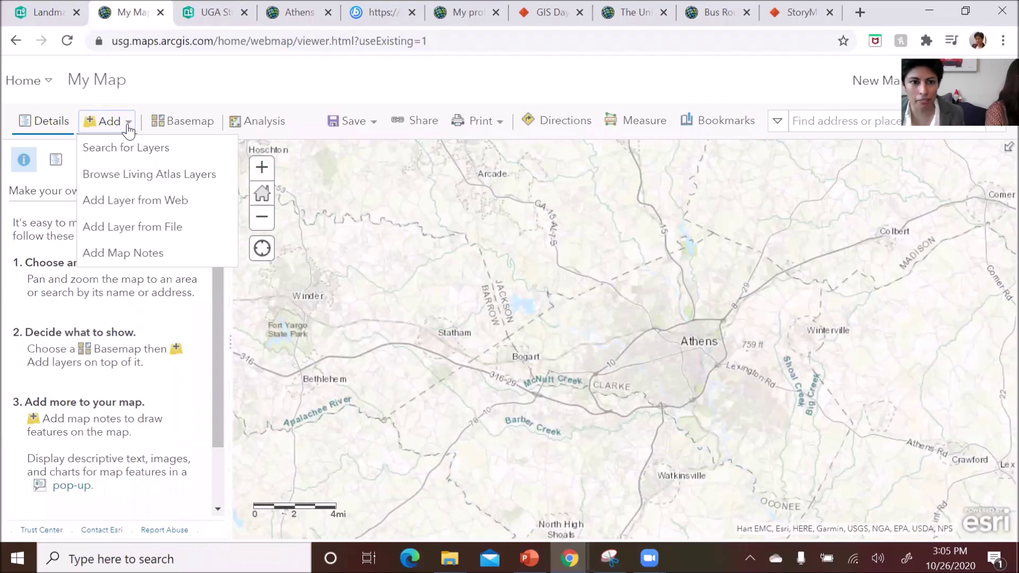
- Browse the Living Atlas layers and add USA Forest Type to the map
left_click(122, 178)
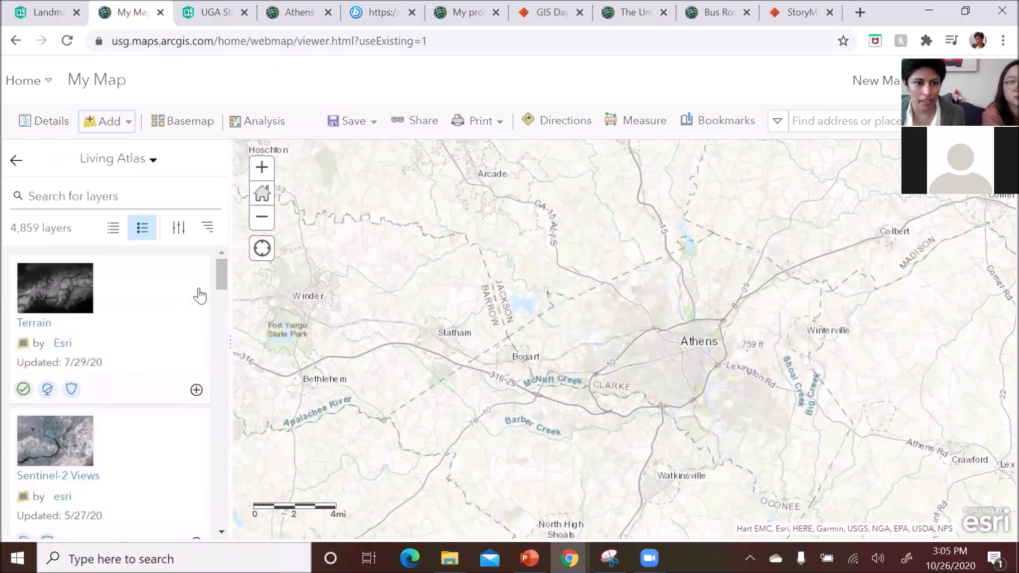
scroll(94, 337, "down", 5)
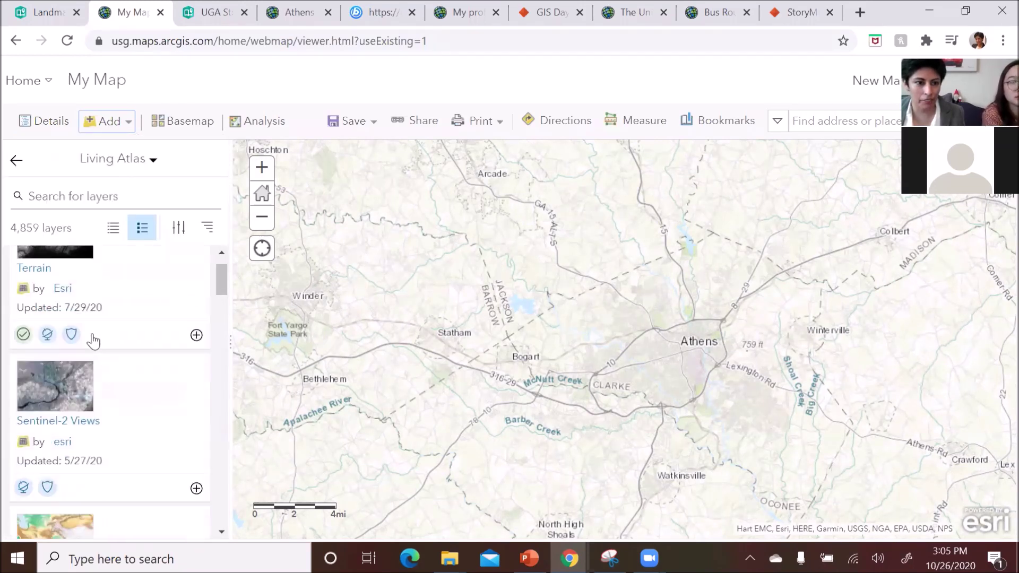
scroll(135, 398, "down", 3)
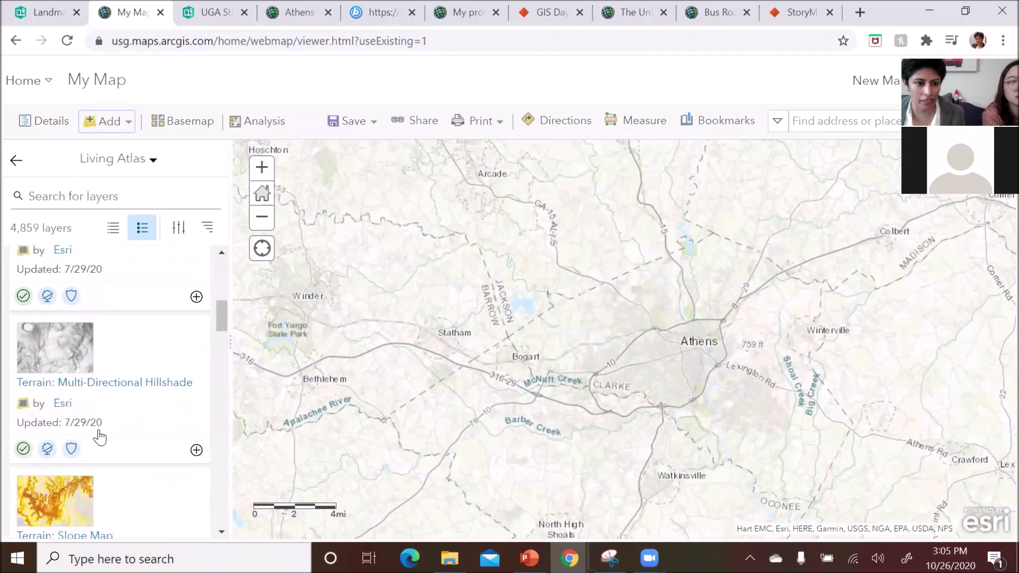
scroll(107, 467, "down", 6)
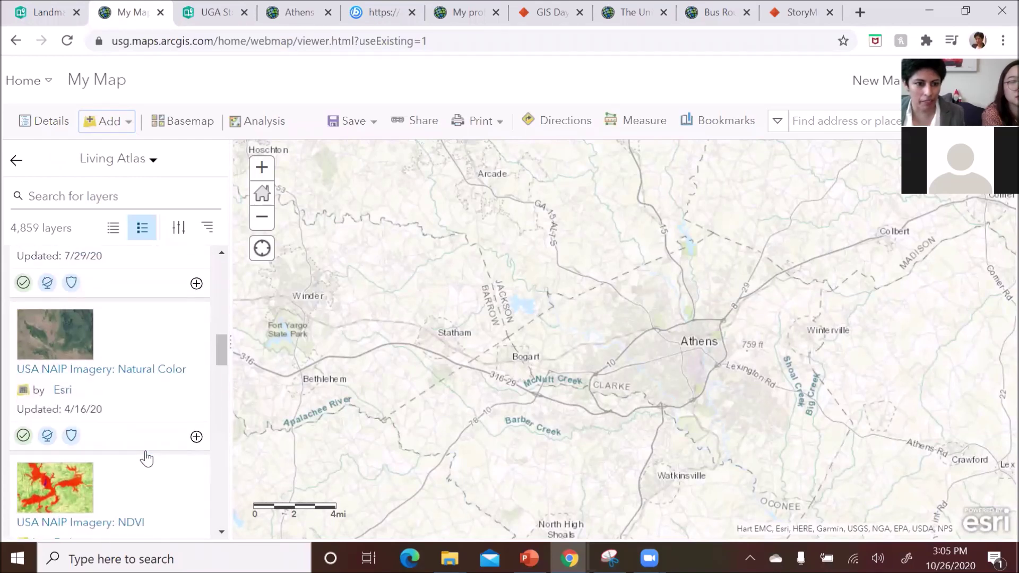
scroll(148, 414, "down", 6)
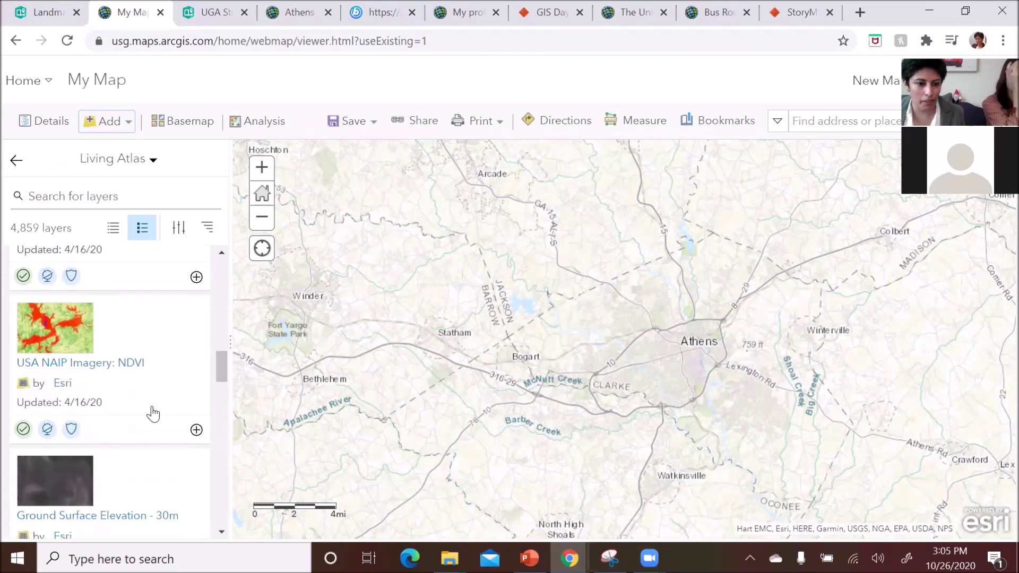
scroll(150, 421, "down", 3)
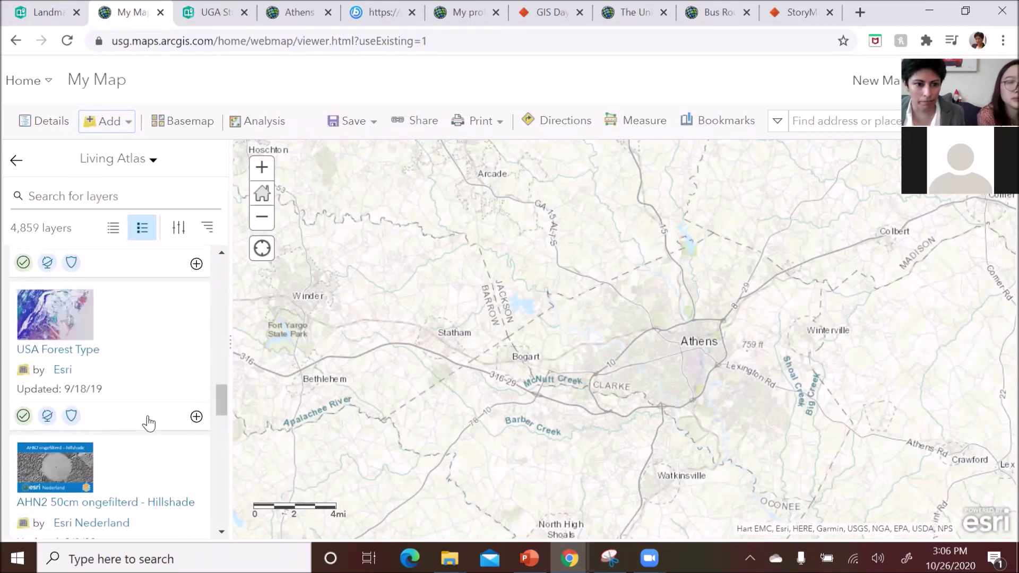
left_click(72, 355)
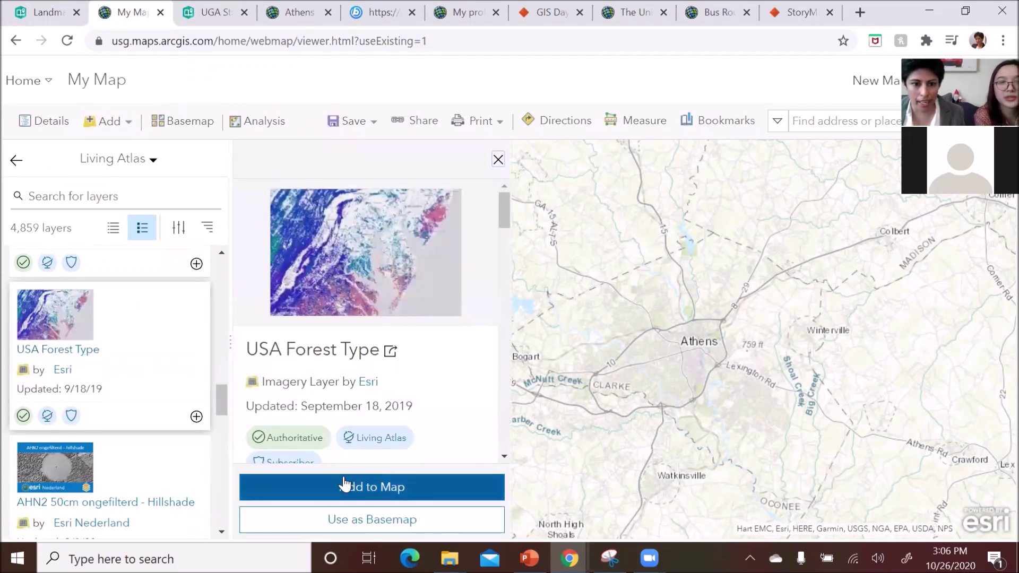
left_click(344, 486)
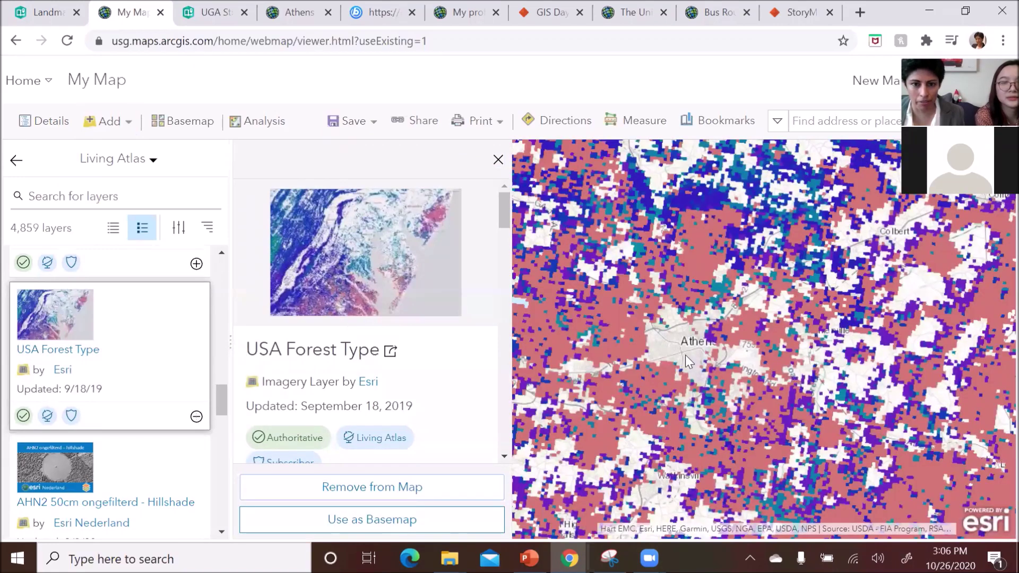
- Close the layer details and zoom out to view forest types across north Georgia
left_click(498, 160)
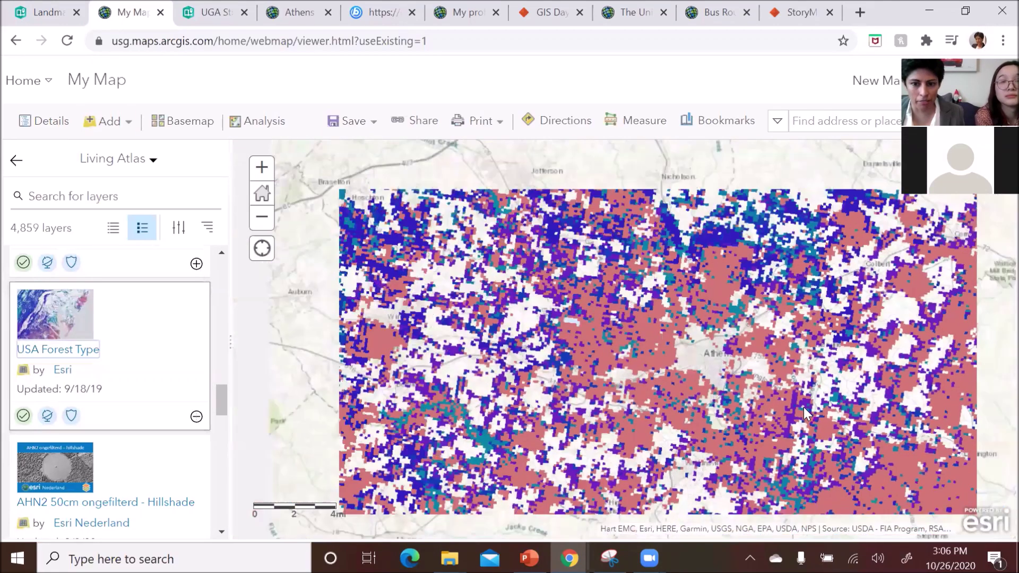
scroll(804, 414, "down", 3)
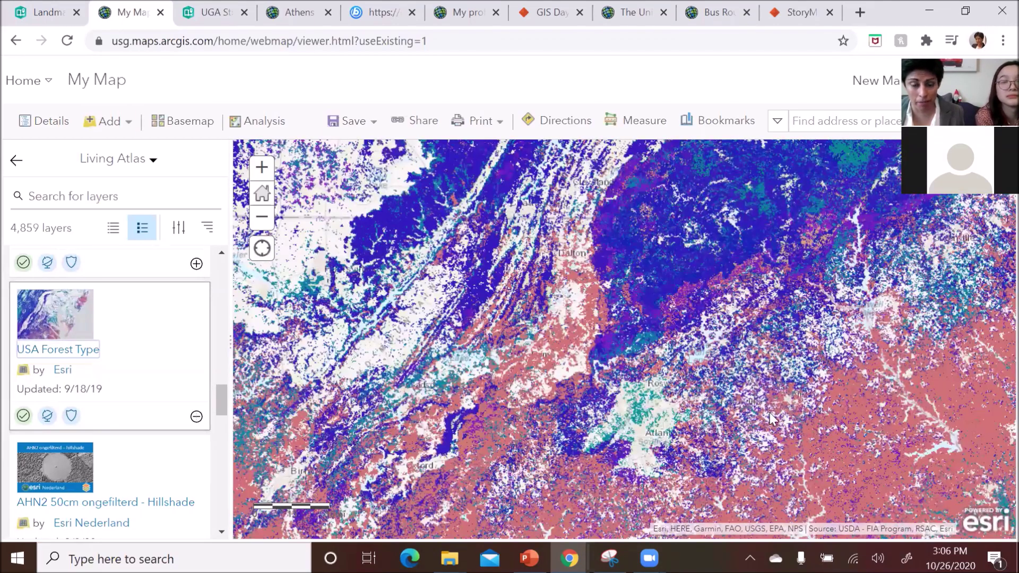
left_click_drag(743, 412, 672, 350)
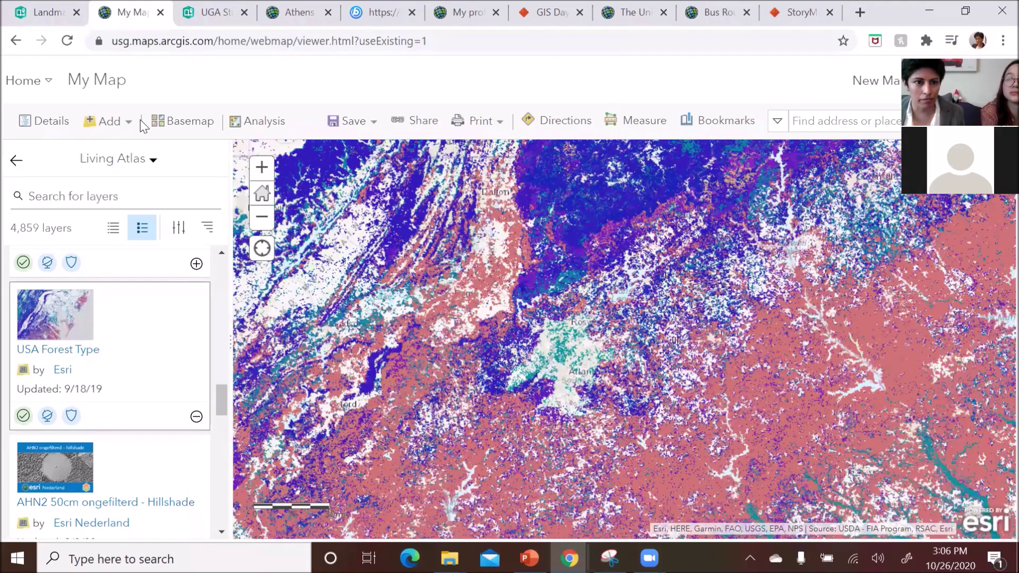
left_click(131, 128)
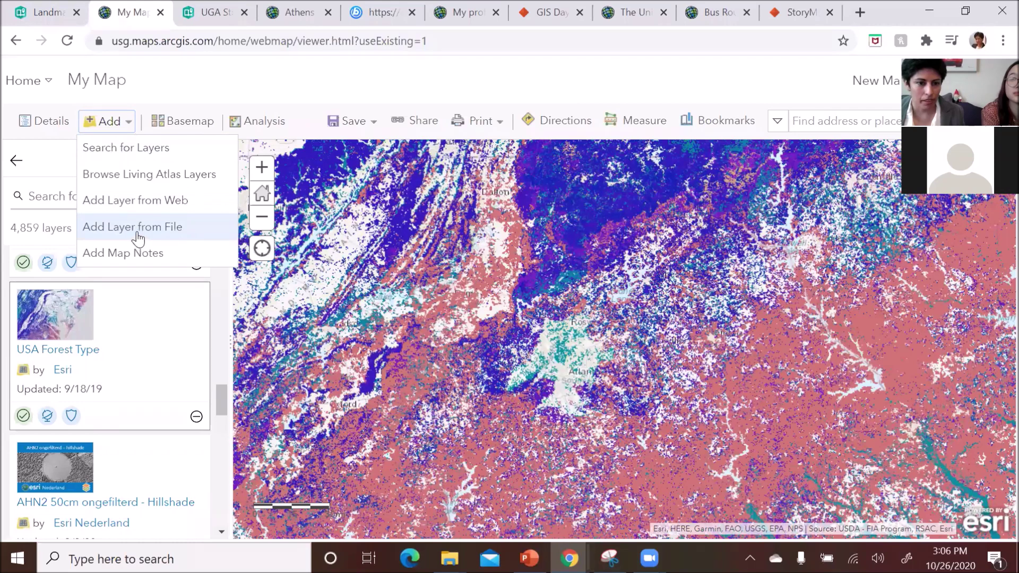
- Go to the user profile page from the account menu
left_click(934, 81)
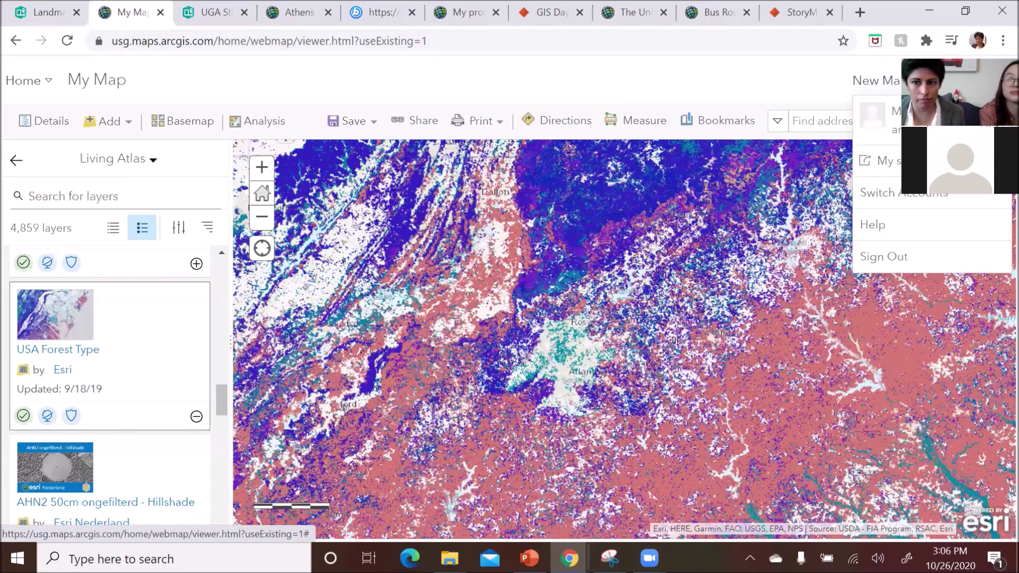
left_click(881, 115)
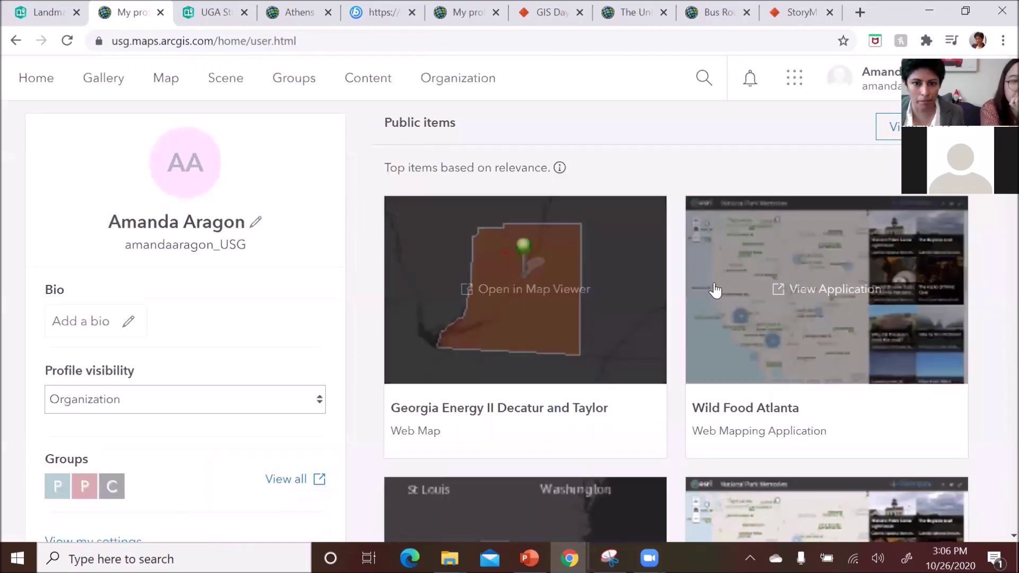
scroll(679, 289, "down", 9)
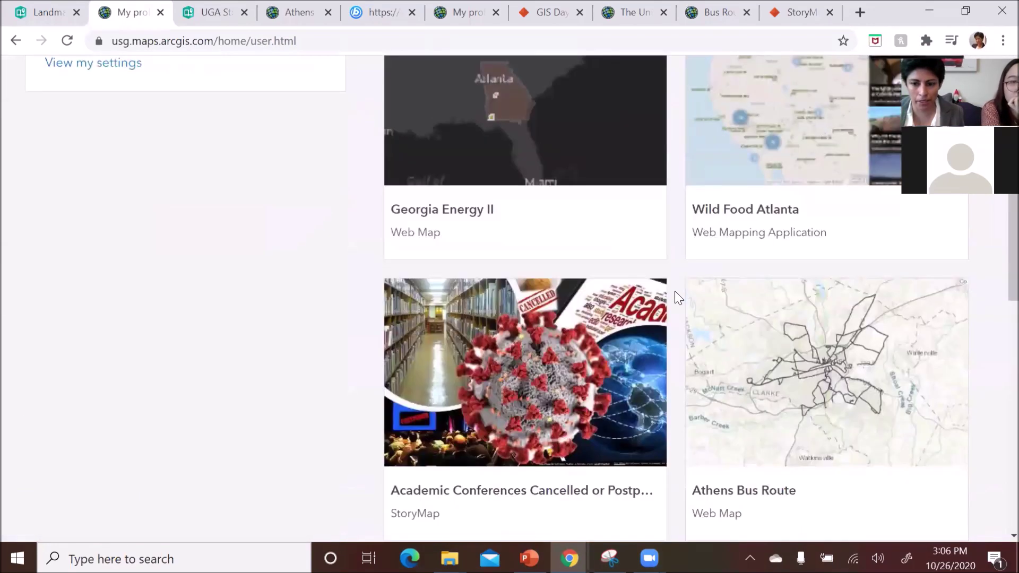
scroll(677, 295, "up", 10)
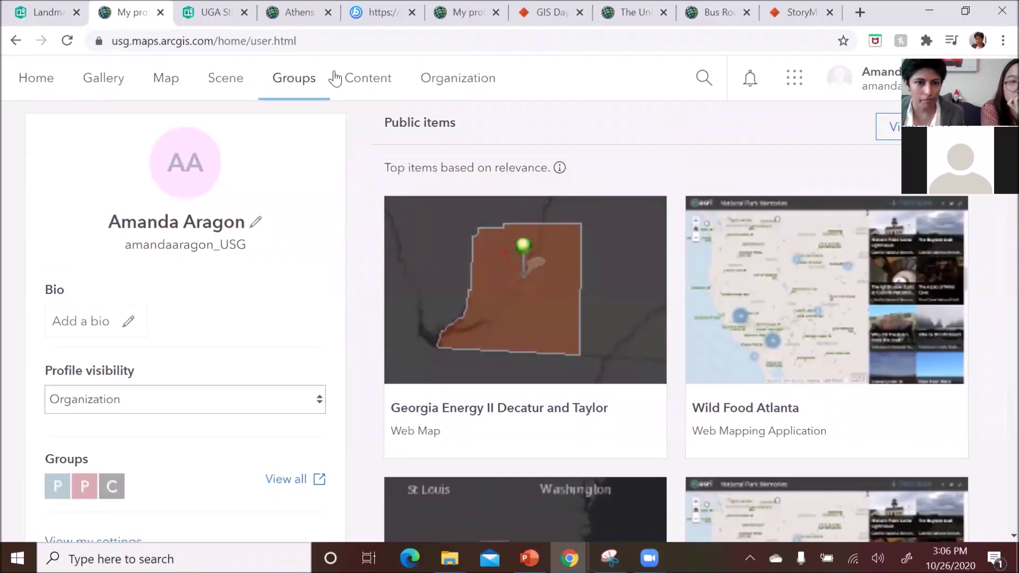
- Browse the My Content list of 65 items, including Landmarks of UGA and Bus Routes 2
left_click(358, 87)
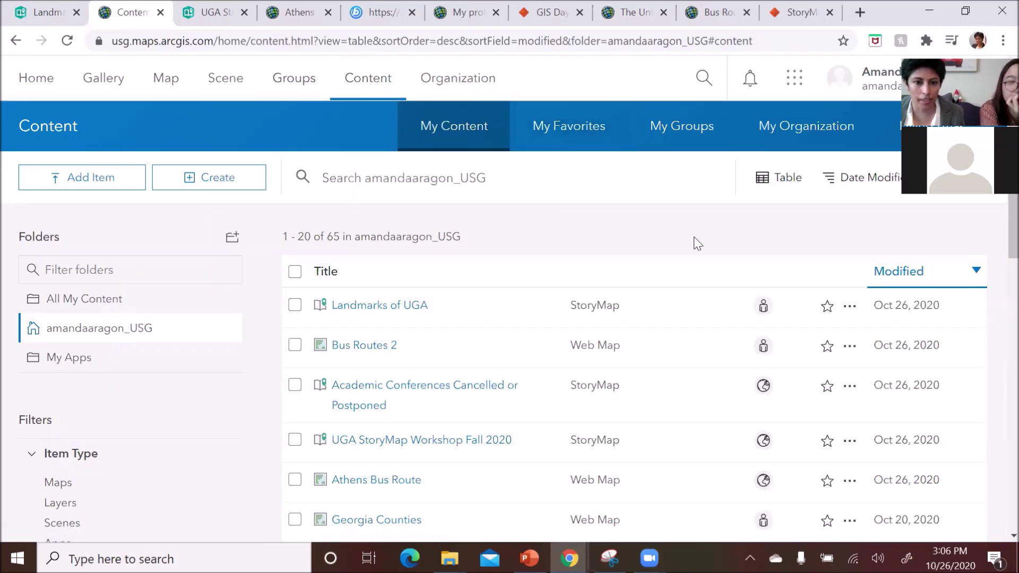
scroll(690, 244, "down", 7)
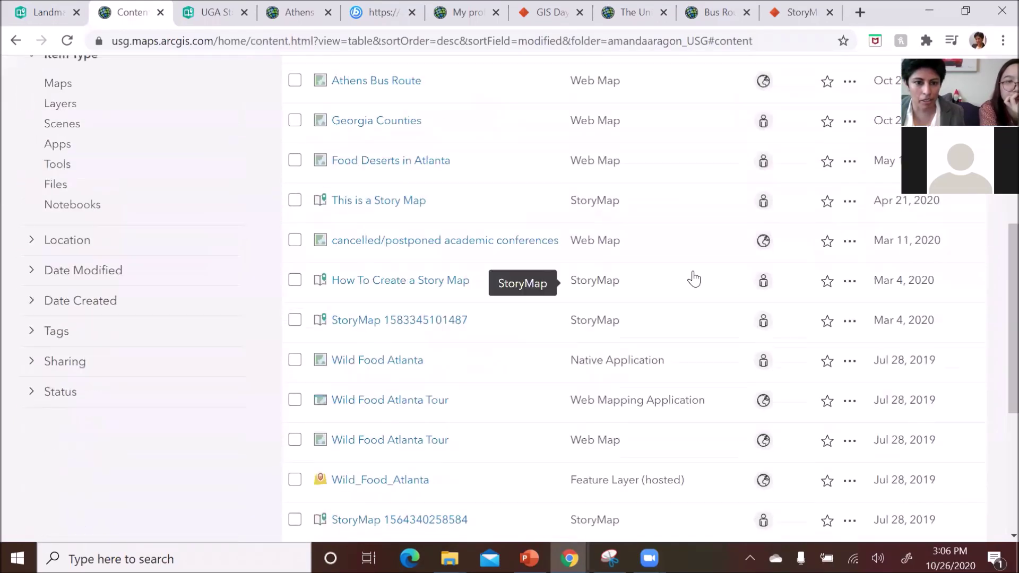
scroll(694, 281, "down", 4)
scroll(696, 286, "up", 5)
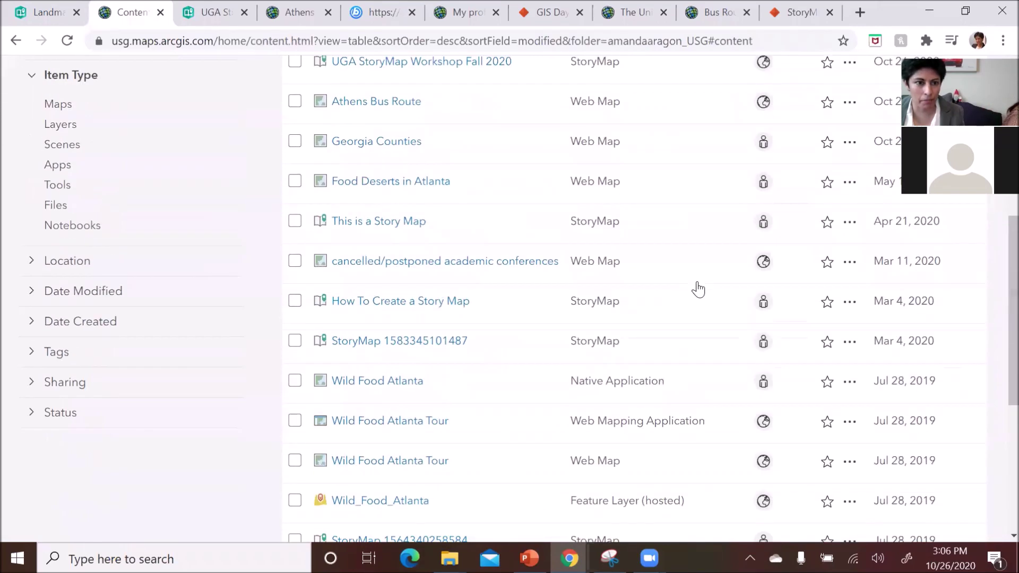
scroll(698, 286, "up", 7)
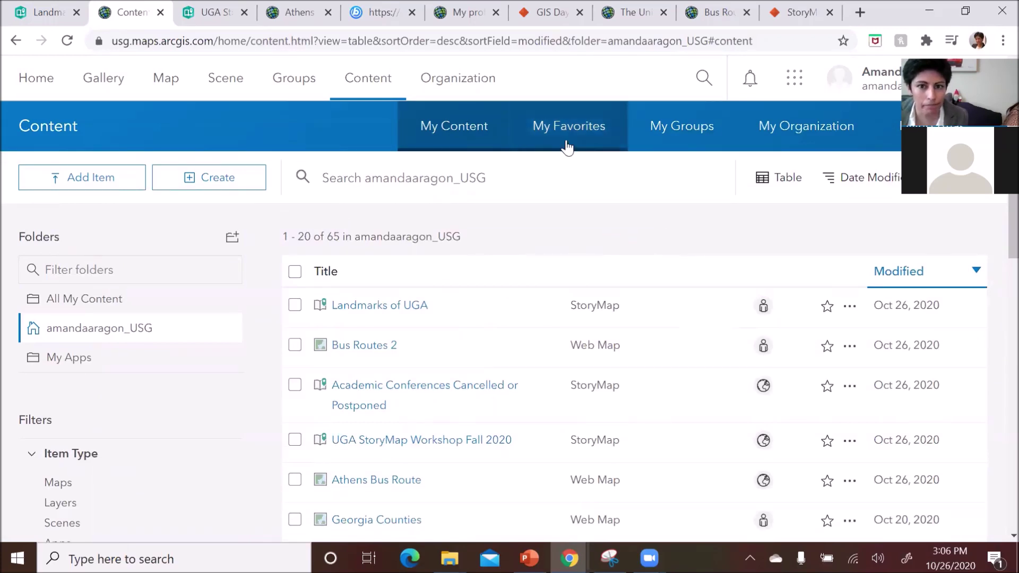
- Scroll through the My Organization content, then return to the Landmarks of UGA story tab
left_click(838, 141)
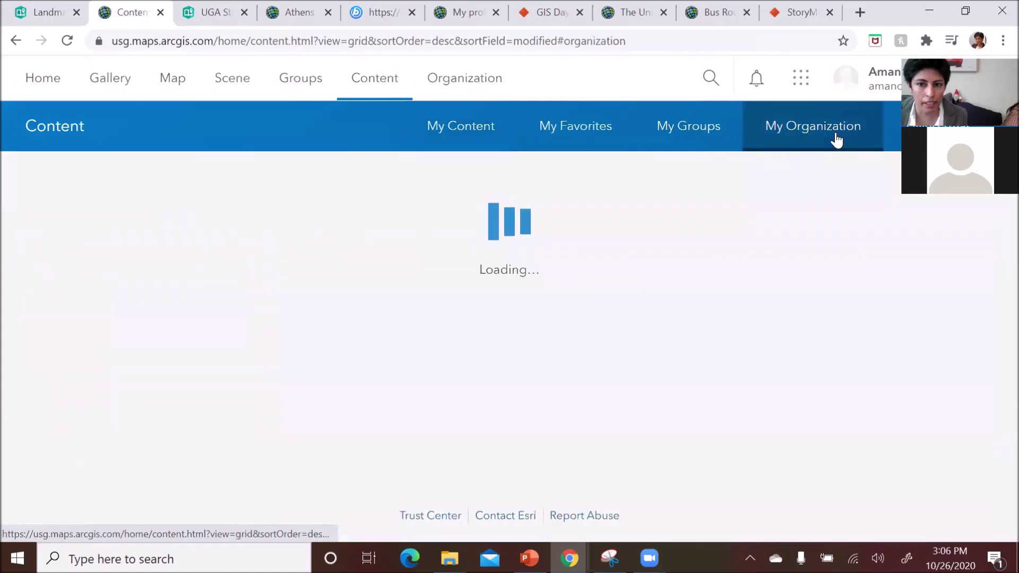
scroll(805, 223, "down", 10)
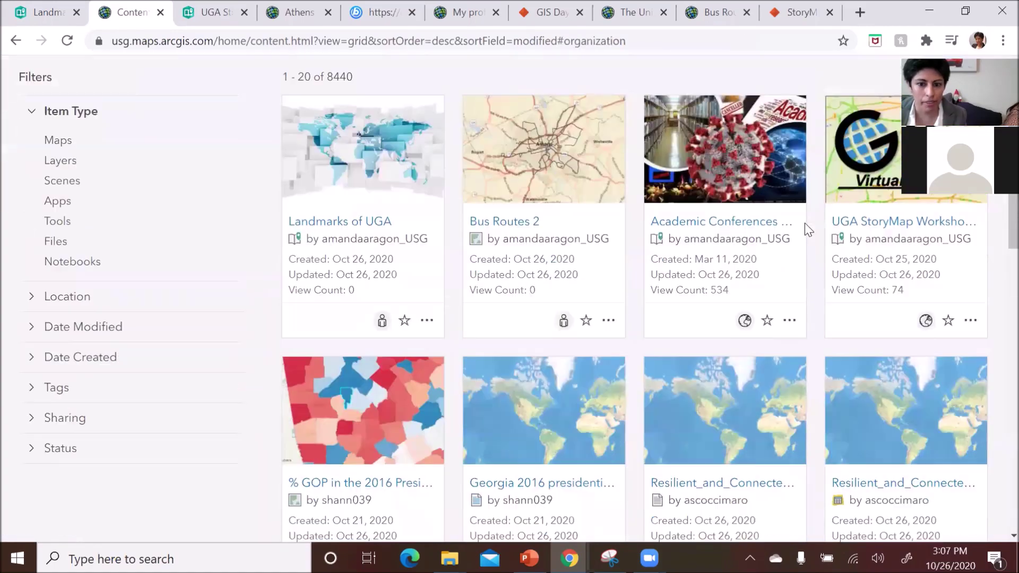
scroll(821, 306, "down", 6)
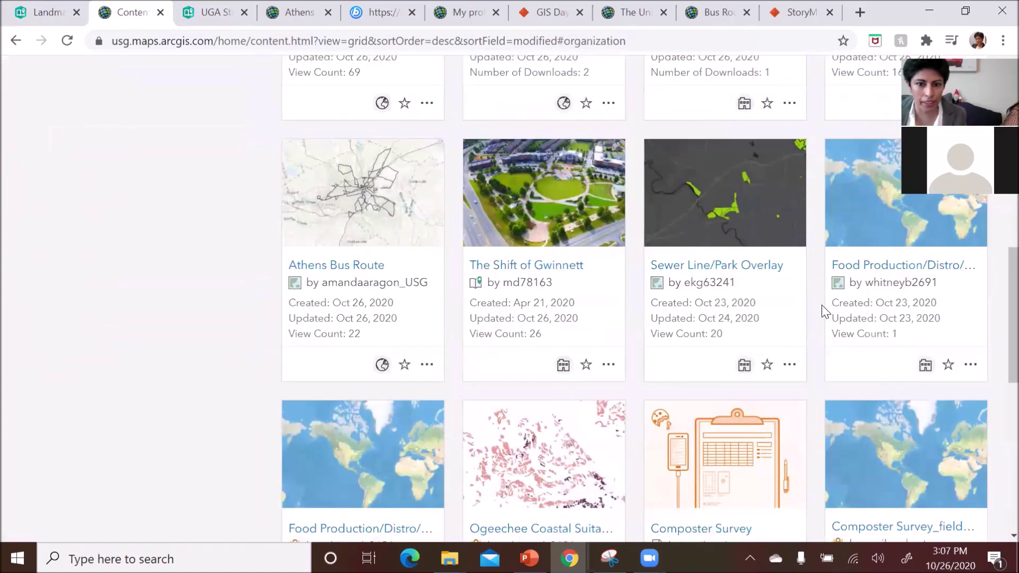
scroll(813, 315, "down", 5)
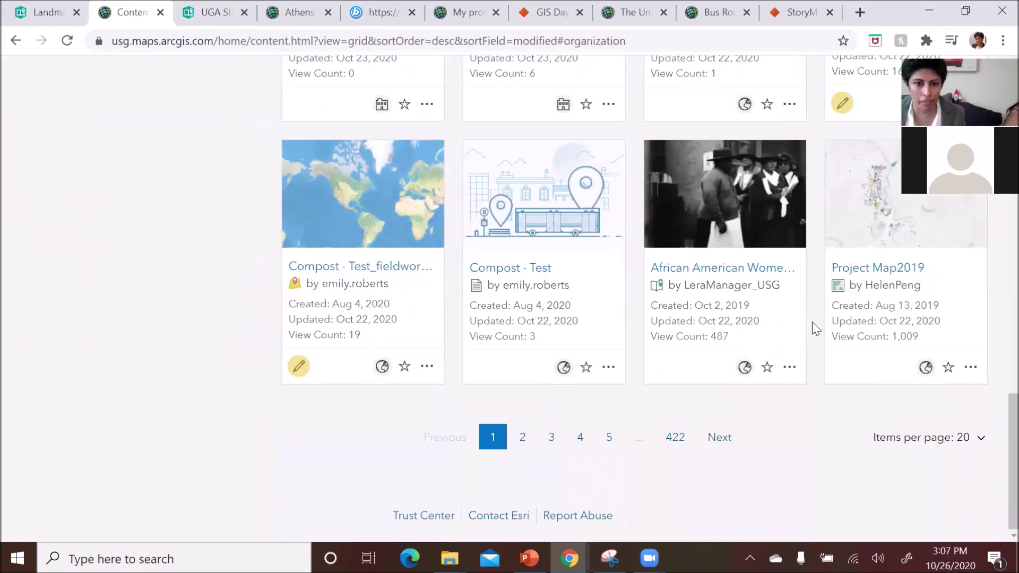
scroll(813, 321, "up", 2)
scroll(814, 322, "up", 19)
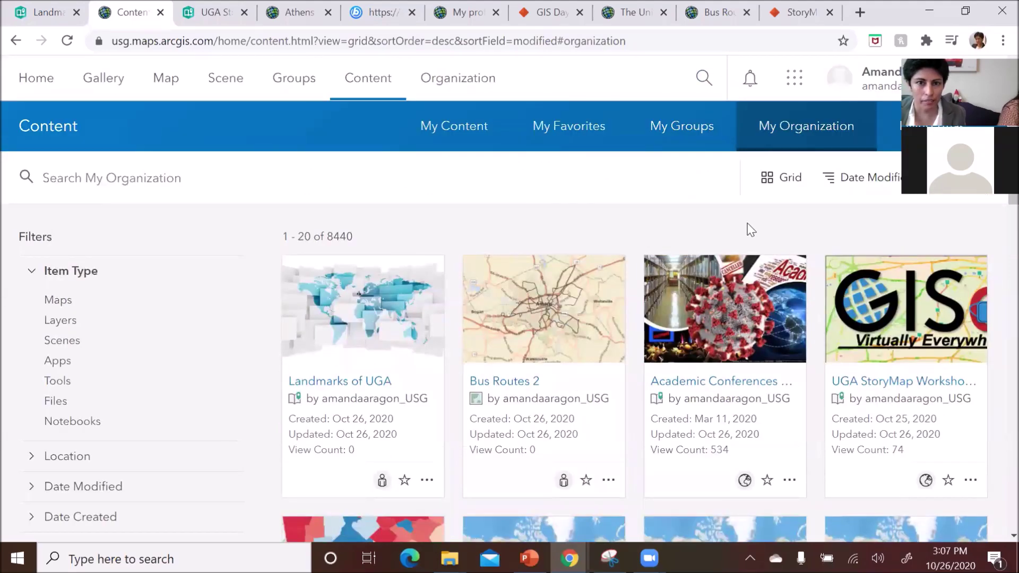
left_click(48, 16)
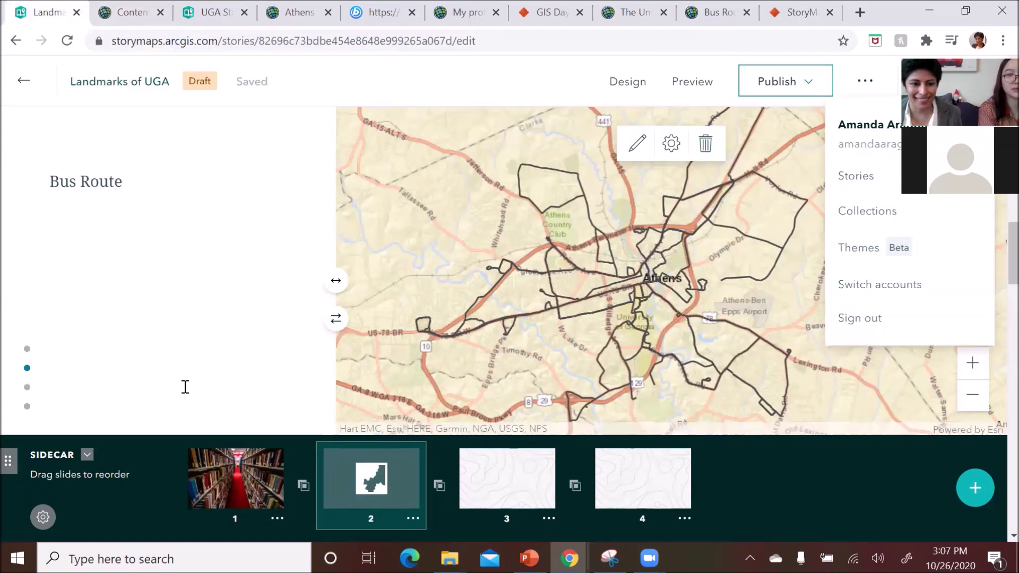
- Scroll past the Bus Route slide and open the empty slide 3 of the sidecar
left_click(281, 548)
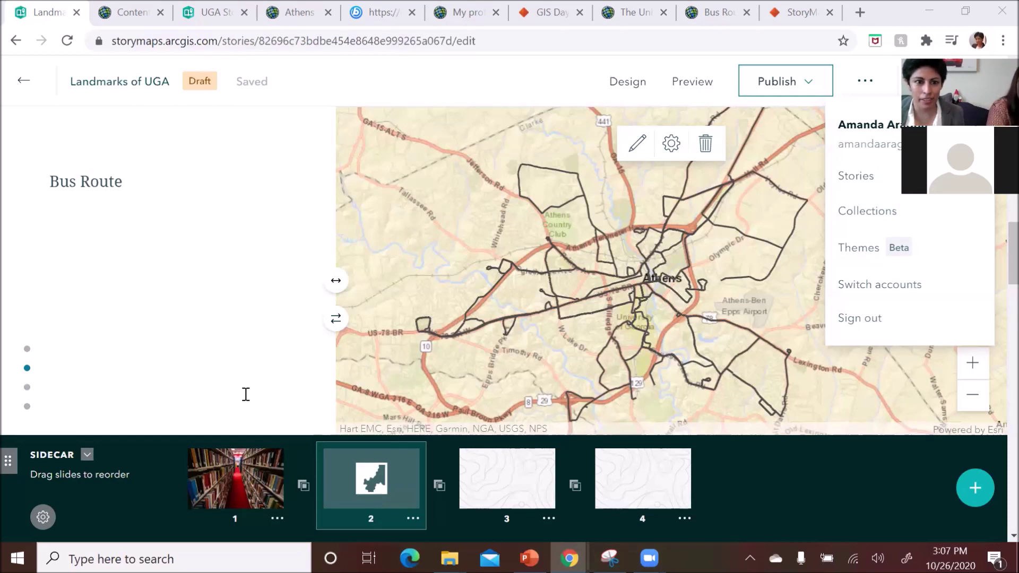
scroll(246, 394, "down", 2)
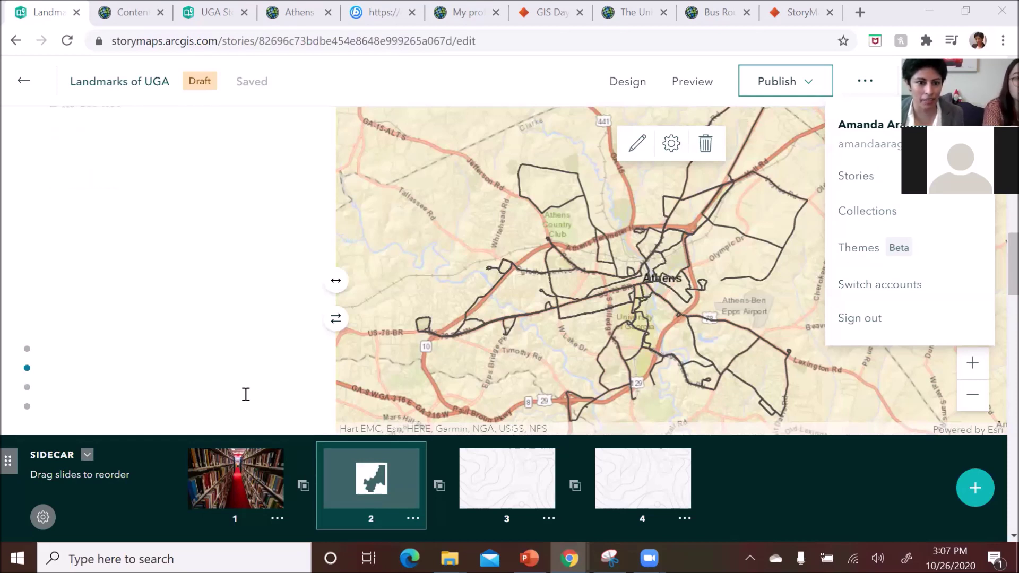
scroll(246, 395, "down", 4)
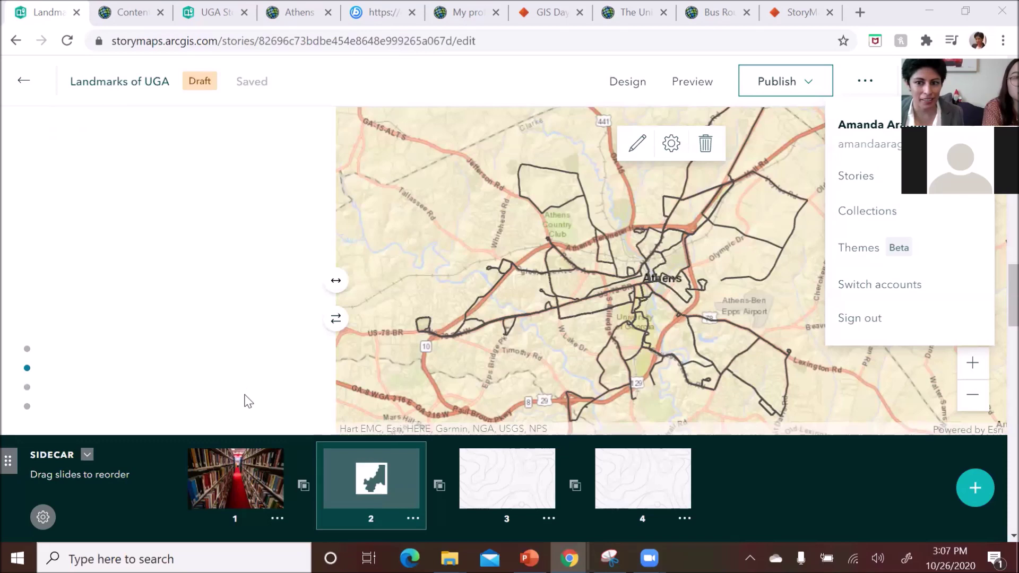
left_click(511, 484)
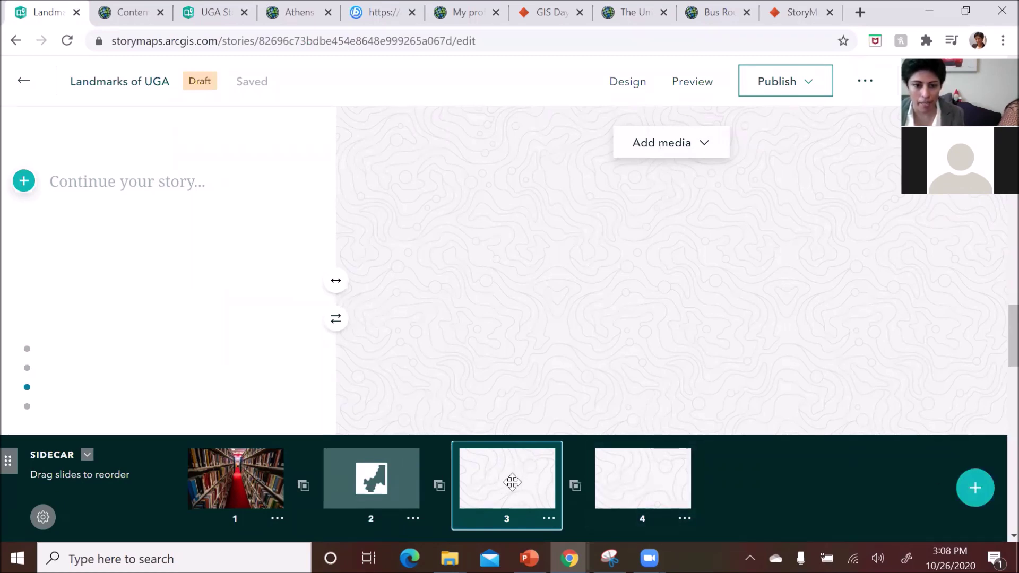
- Type the slide 3 title 'Sanford Stadium', correcting 'sanford' to capitalised 'Sanford'
left_click(159, 186)
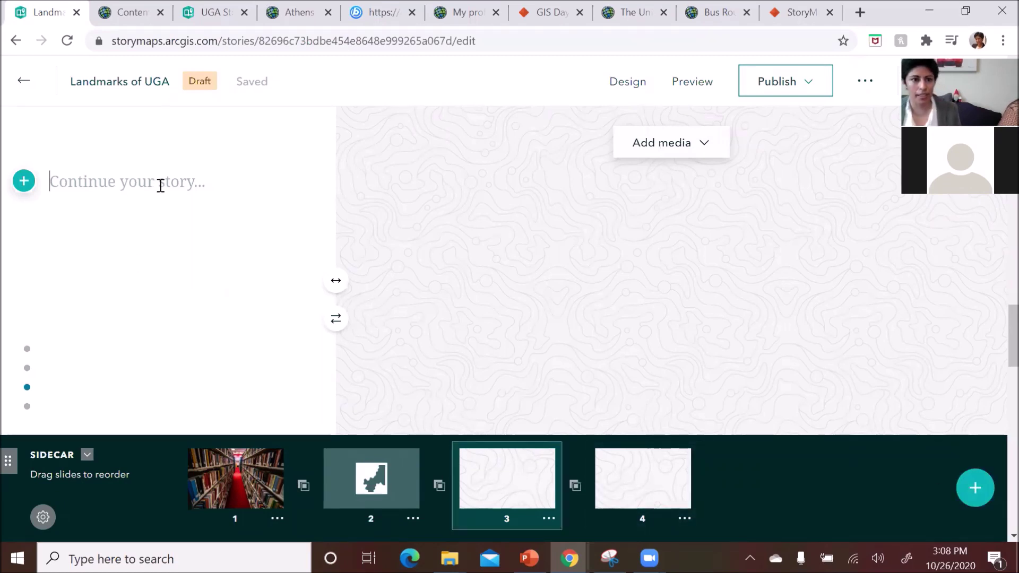
type("san")
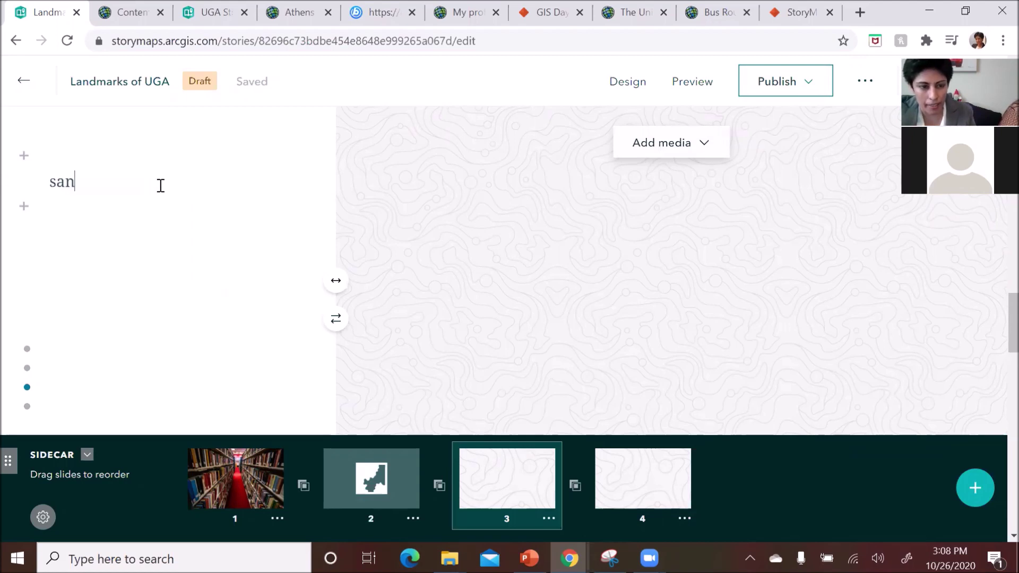
type("ford")
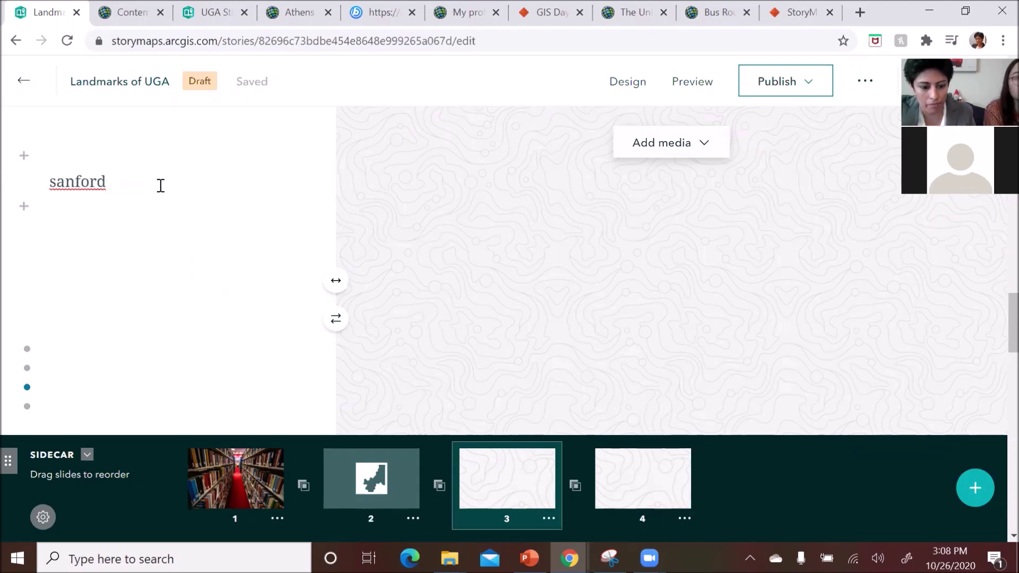
type(" Stadium")
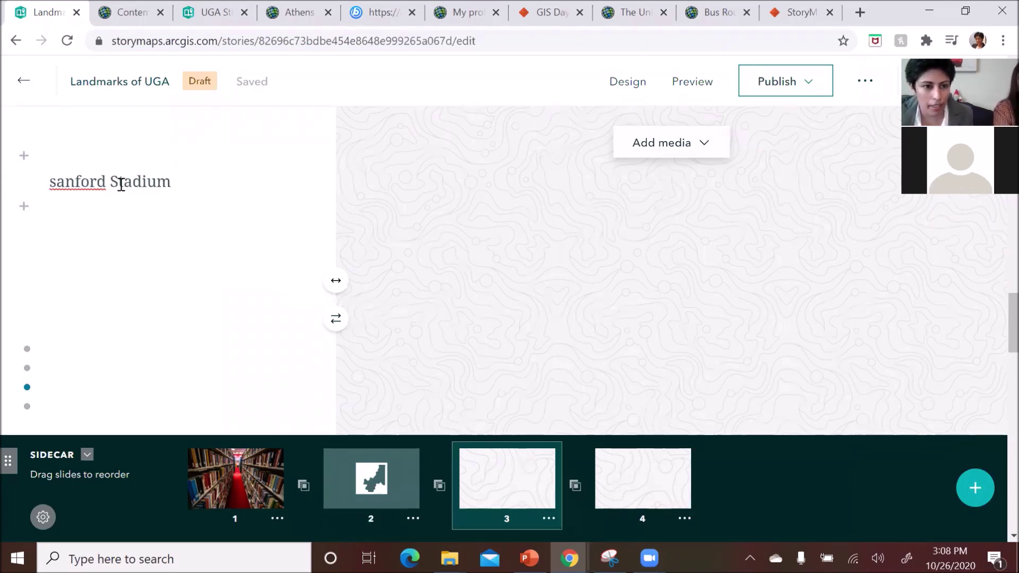
right_click(64, 180)
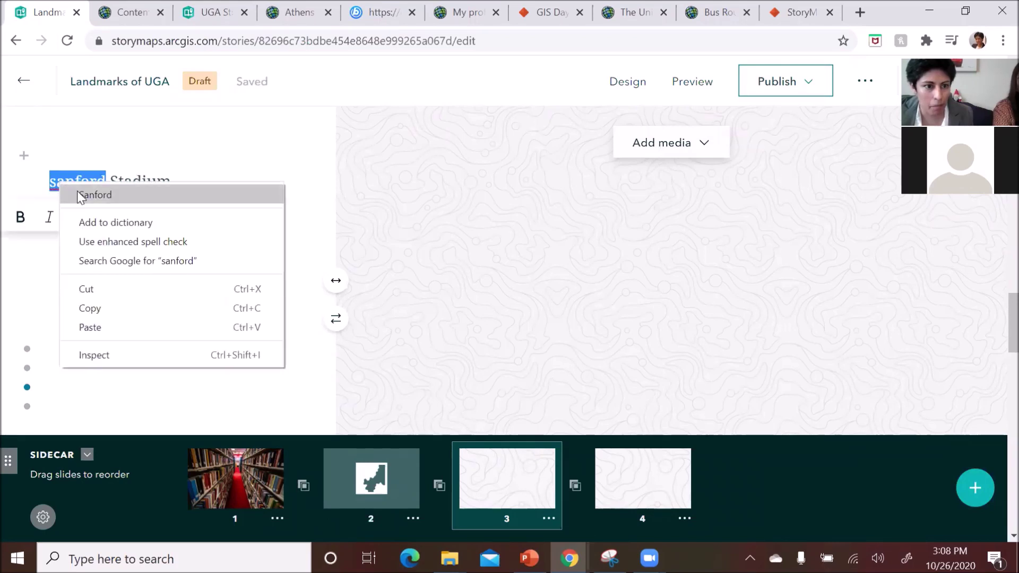
left_click(193, 192)
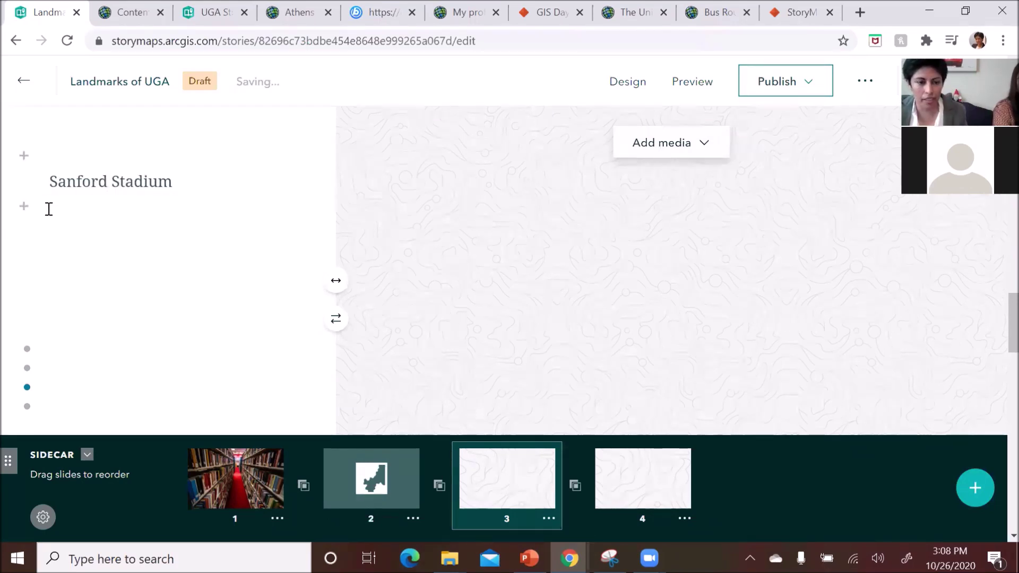
left_click(709, 154)
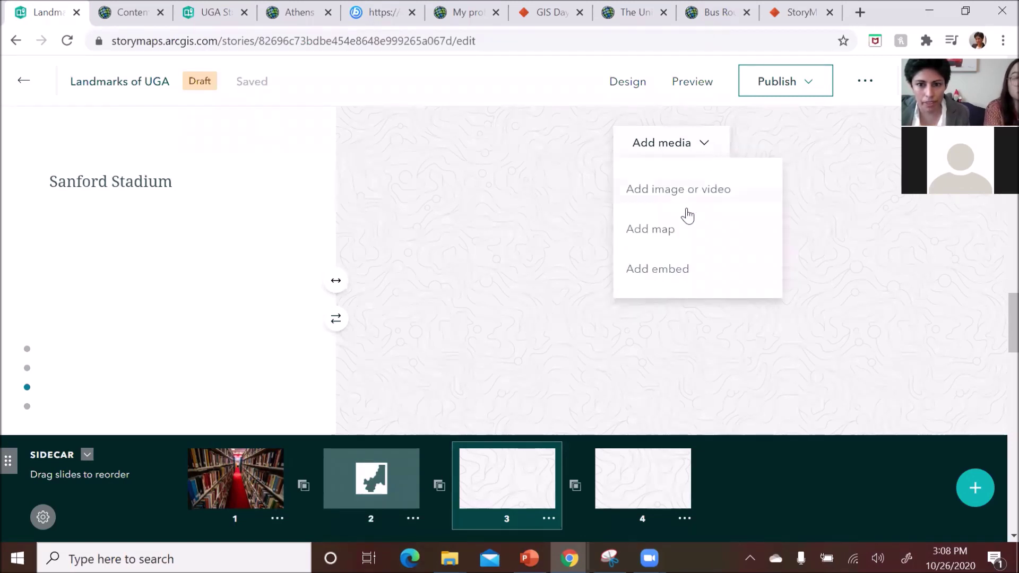
- Add a new express map to slide 3
left_click(672, 238)
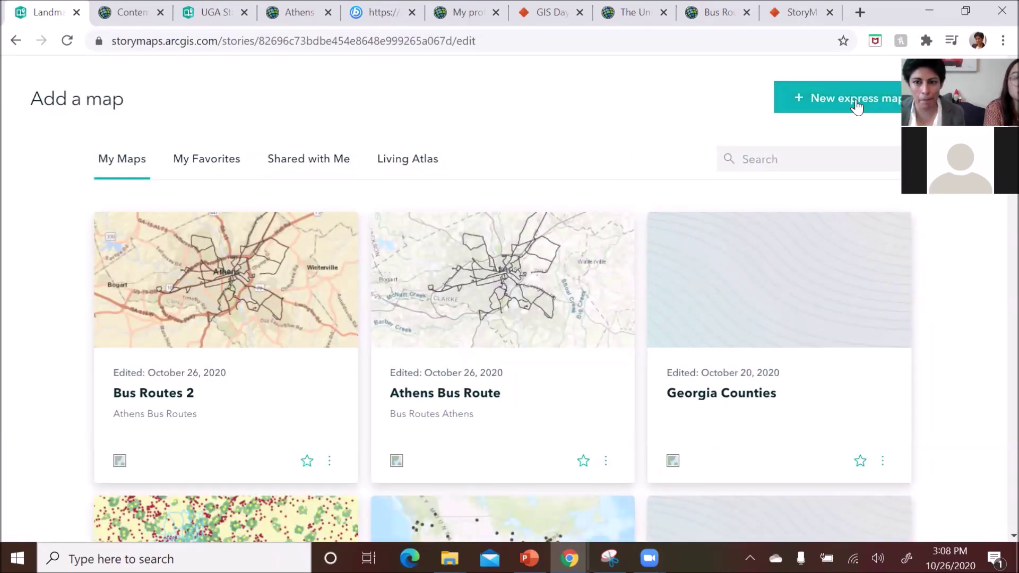
left_click(857, 106)
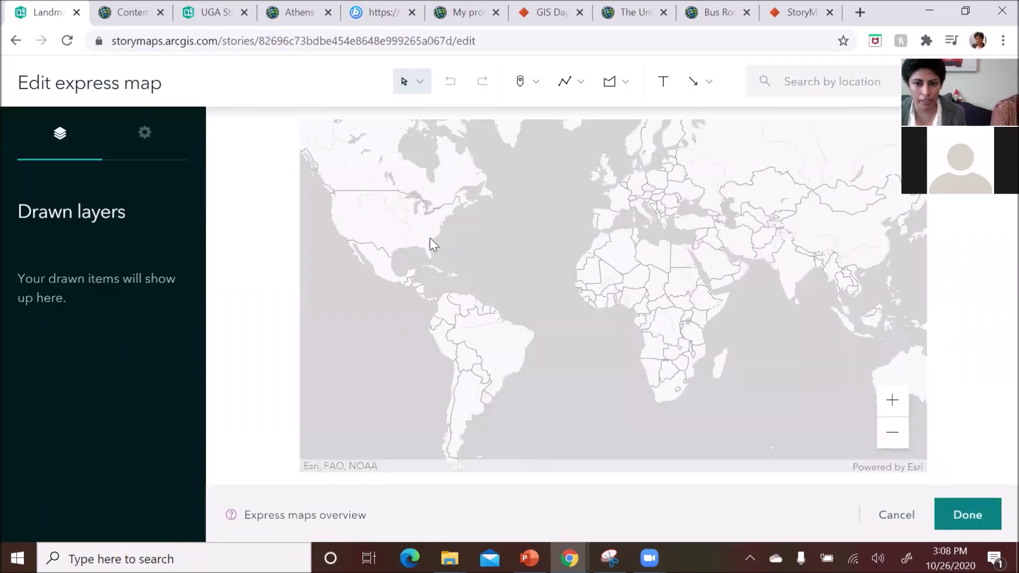
scroll(412, 248, "up", 2)
left_click_drag(412, 248, 512, 272)
scroll(512, 272, "up", 5)
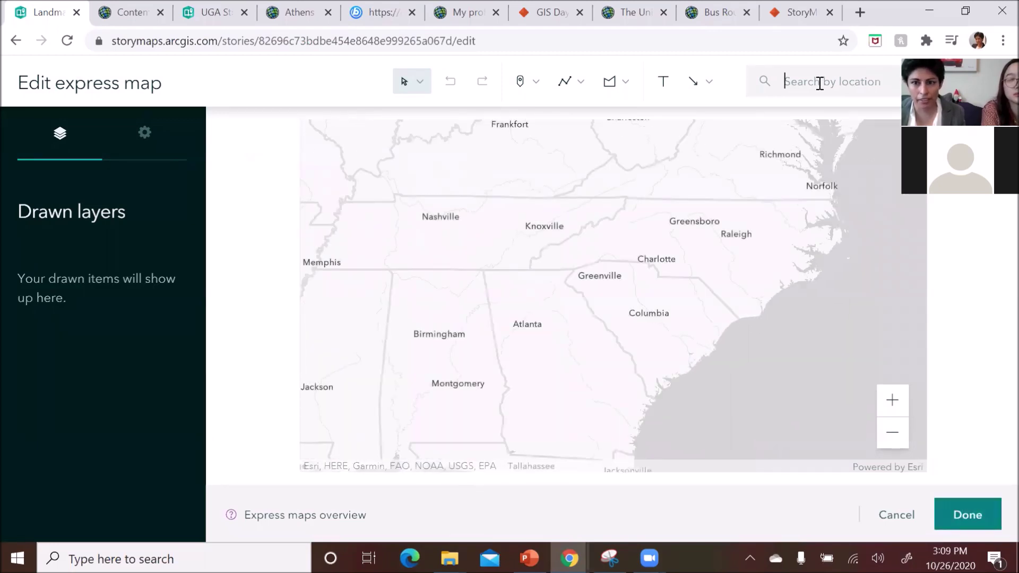
- Search for Athens and frame the map on downtown Athens and the University of Georgia
left_click(820, 83)
type("ath")
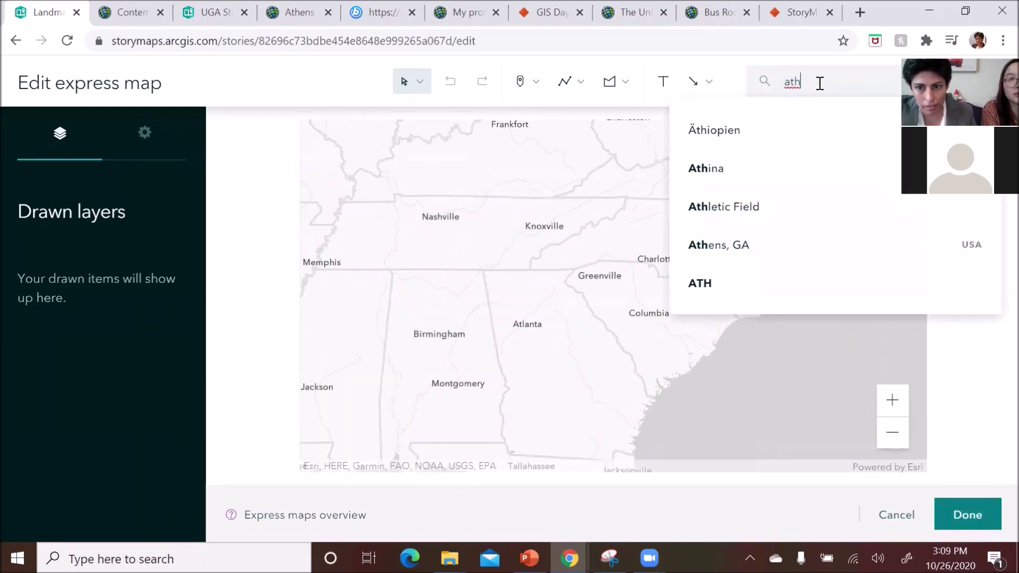
type("ens")
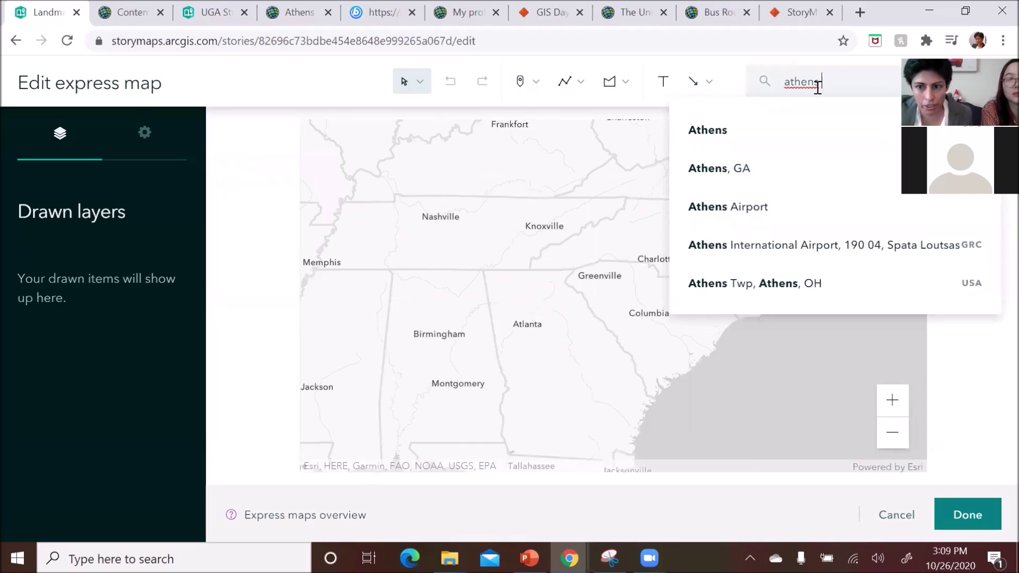
left_click(754, 173)
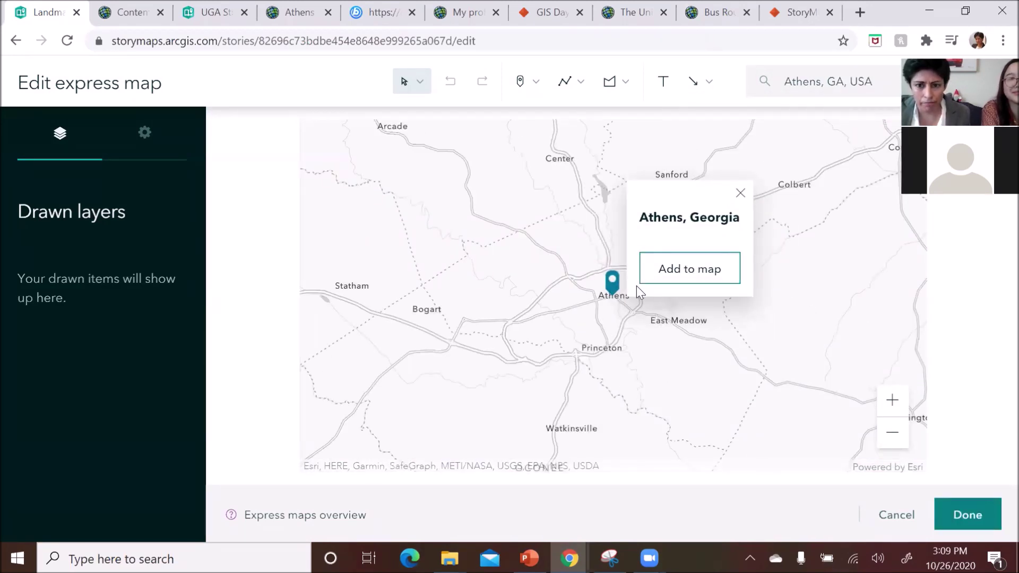
left_click(741, 194)
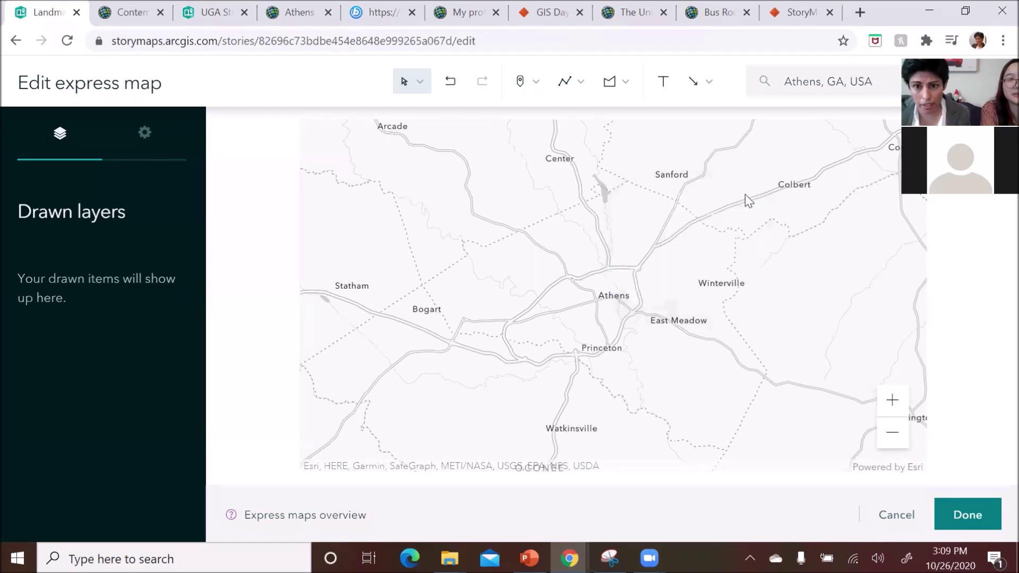
scroll(611, 300, "up", 5)
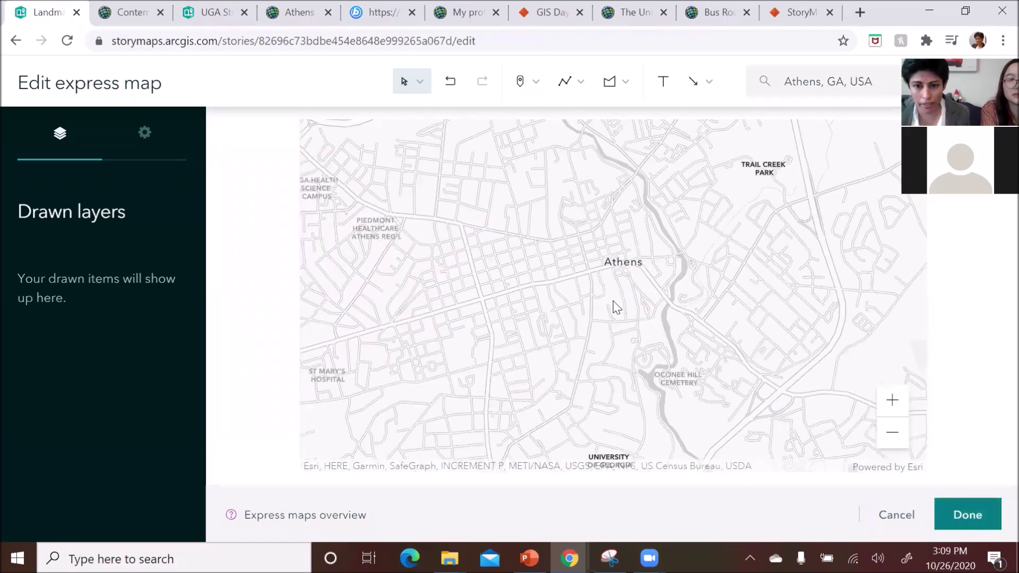
left_click_drag(599, 306, 598, 255)
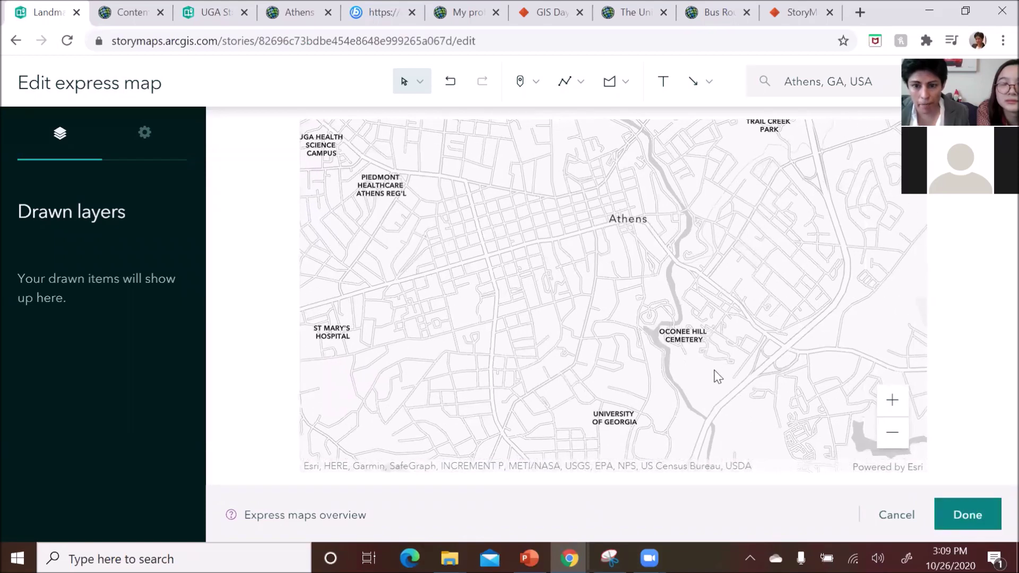
left_click_drag(583, 353, 587, 329)
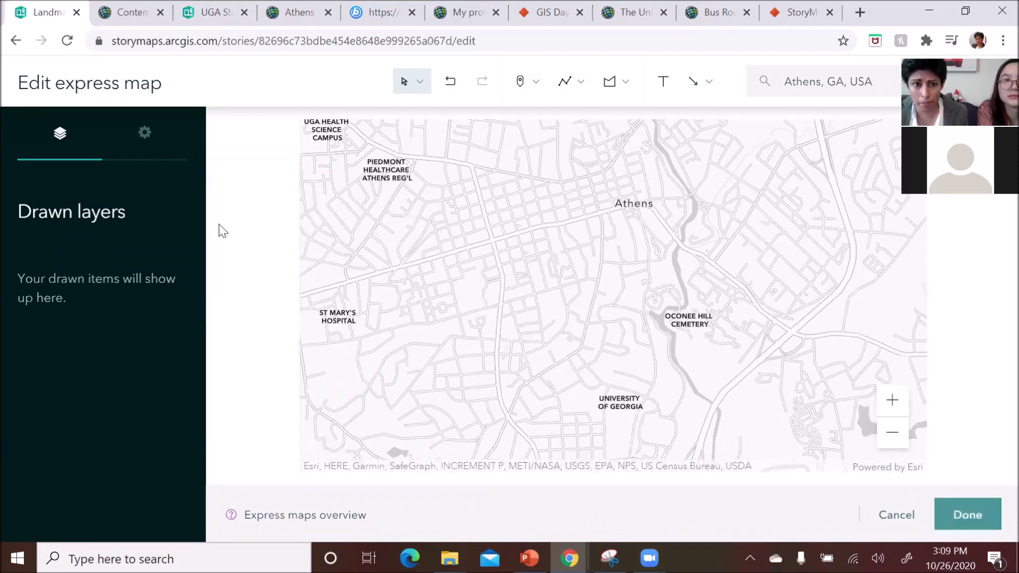
- Set the express map basemap to Imagery and centre the aerial view on Sanford Stadium
left_click(148, 136)
scroll(114, 375, "down", 1)
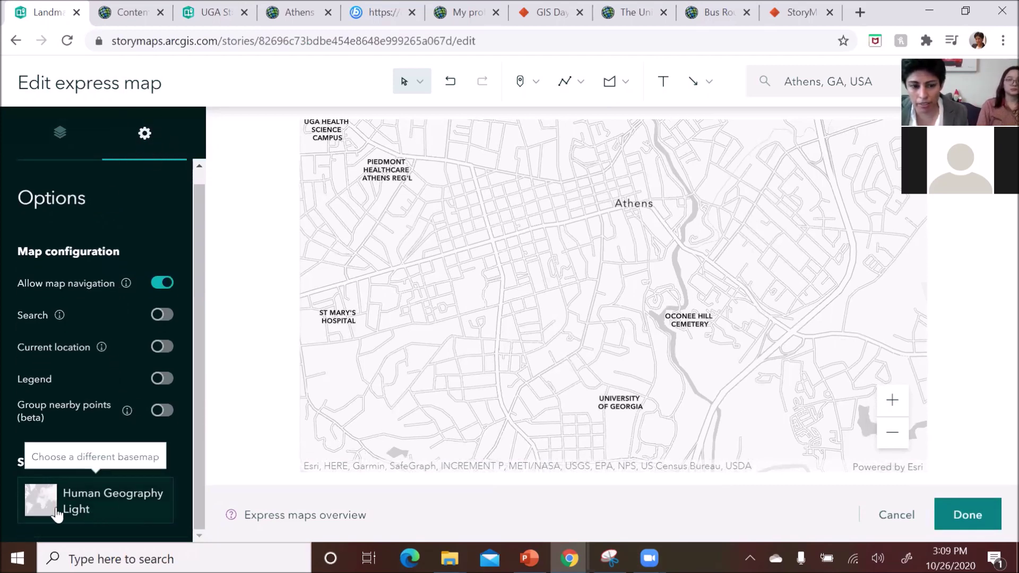
left_click(94, 508)
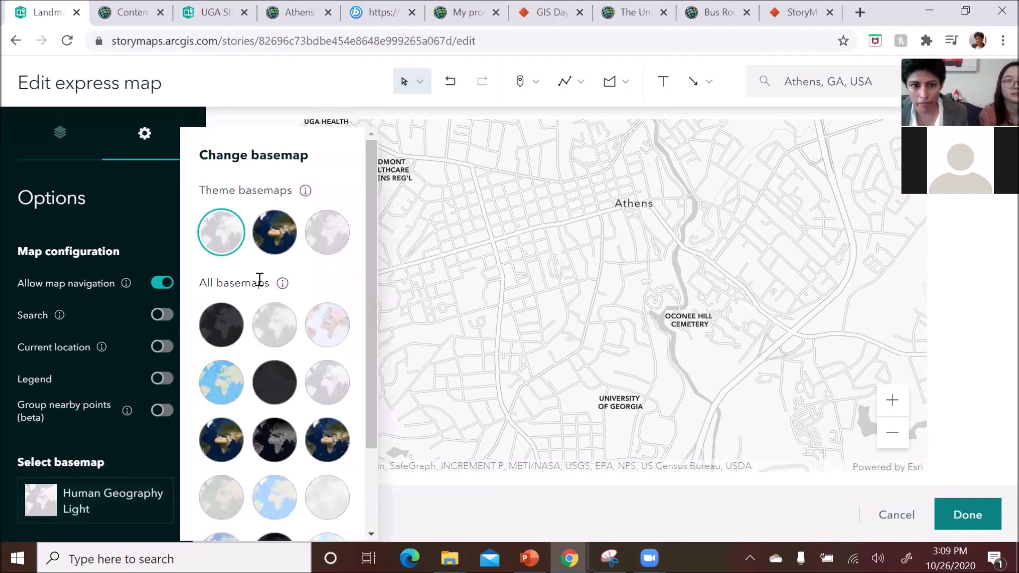
left_click(278, 235)
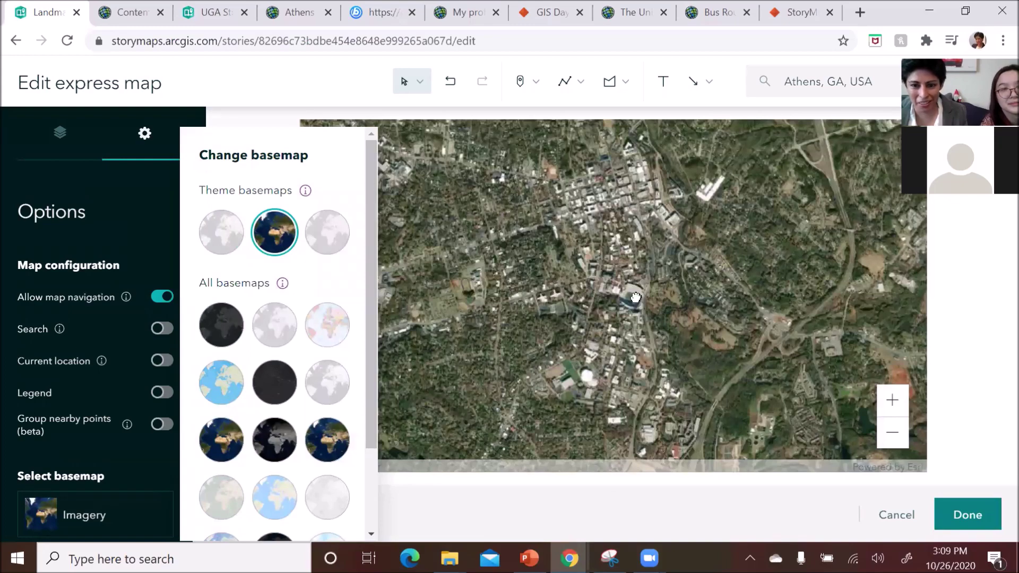
scroll(631, 301, "up", 5)
left_click(639, 327)
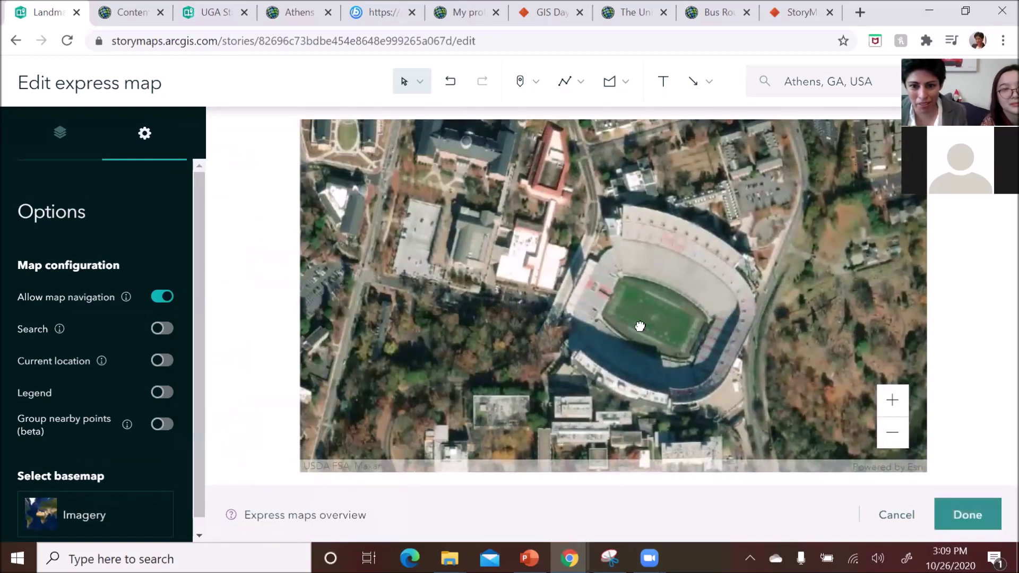
scroll(639, 328, "up", 2)
left_click_drag(668, 326, 583, 318)
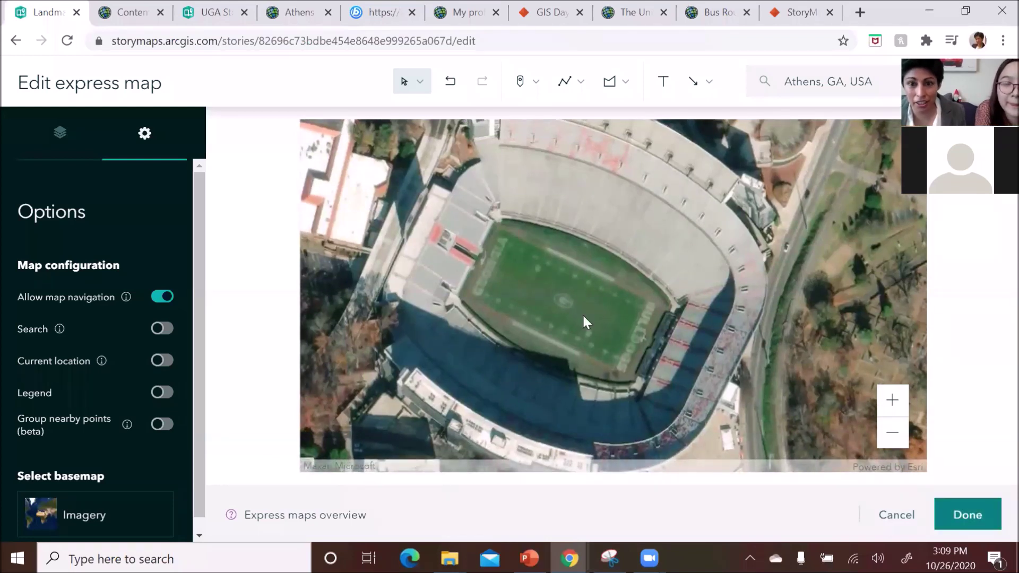
- Place numbered point 1 on the Sanford Stadium field
left_click(537, 83)
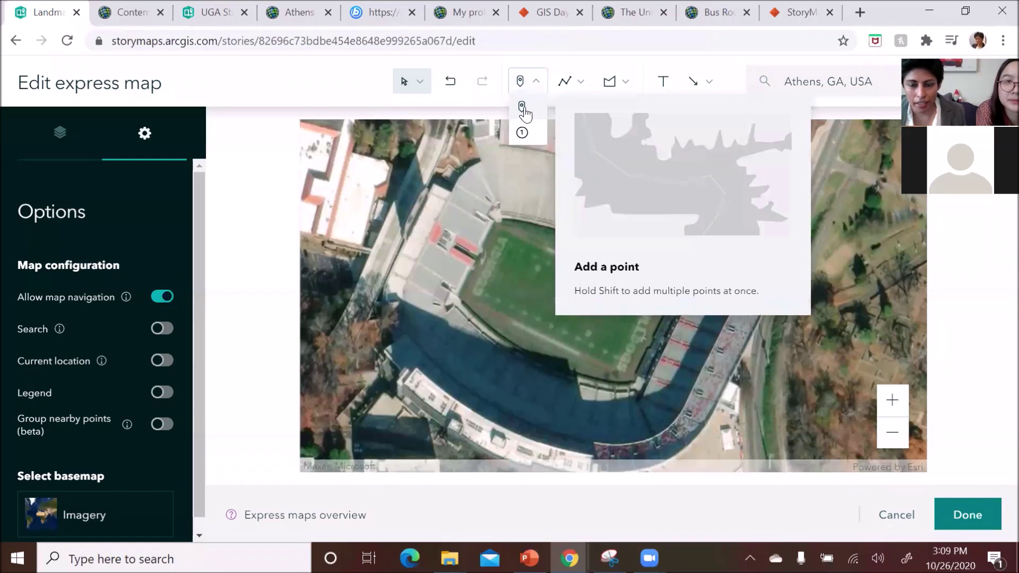
left_click(523, 134)
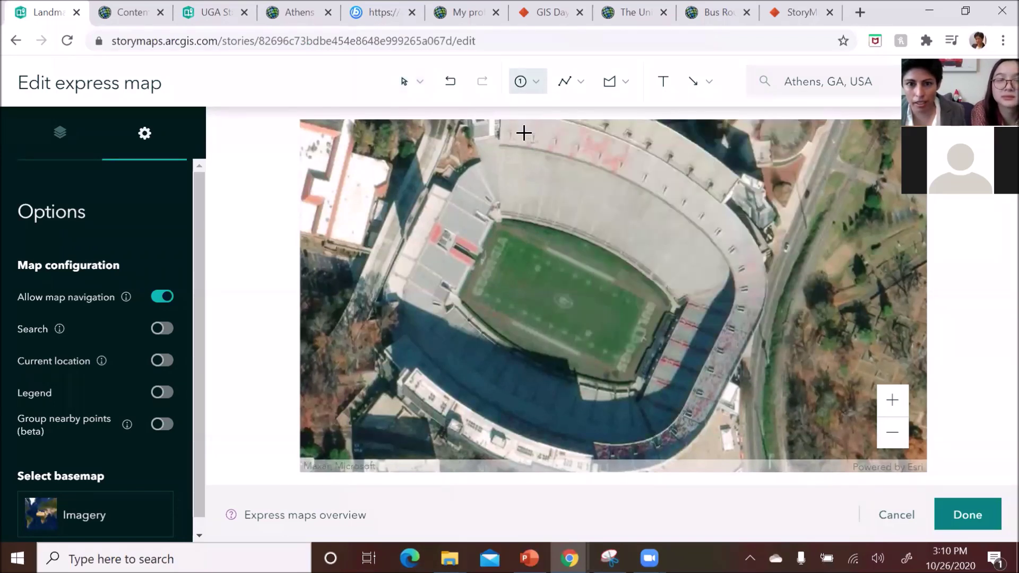
left_click(560, 290)
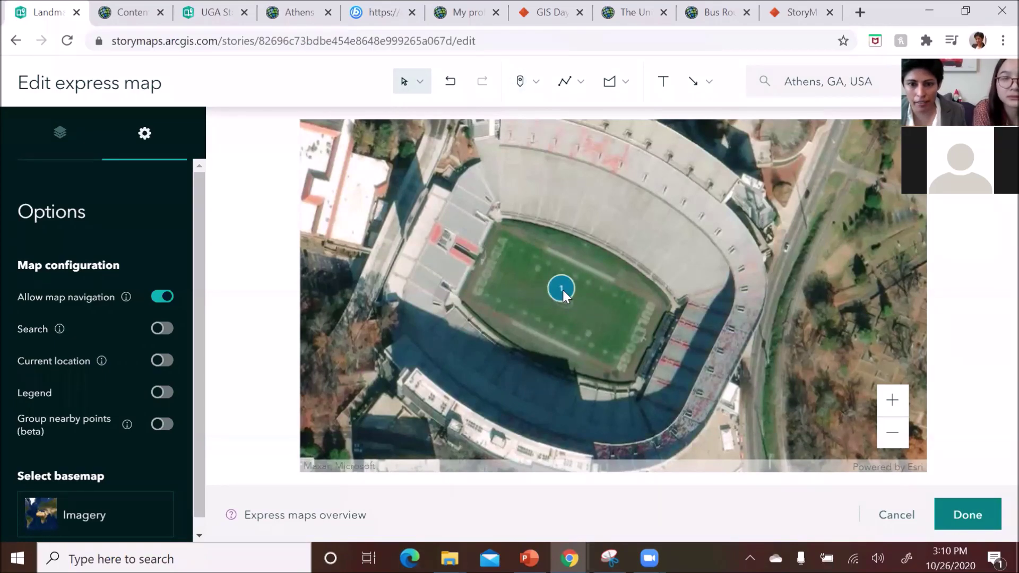
scroll(563, 291, "down", 4)
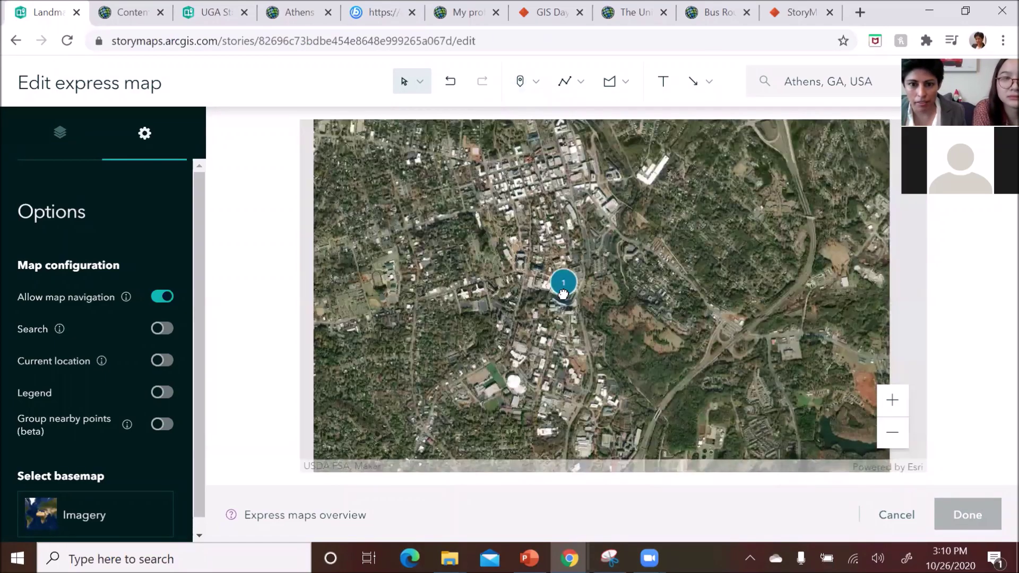
scroll(563, 294, "up", 2)
scroll(563, 295, "down", 5)
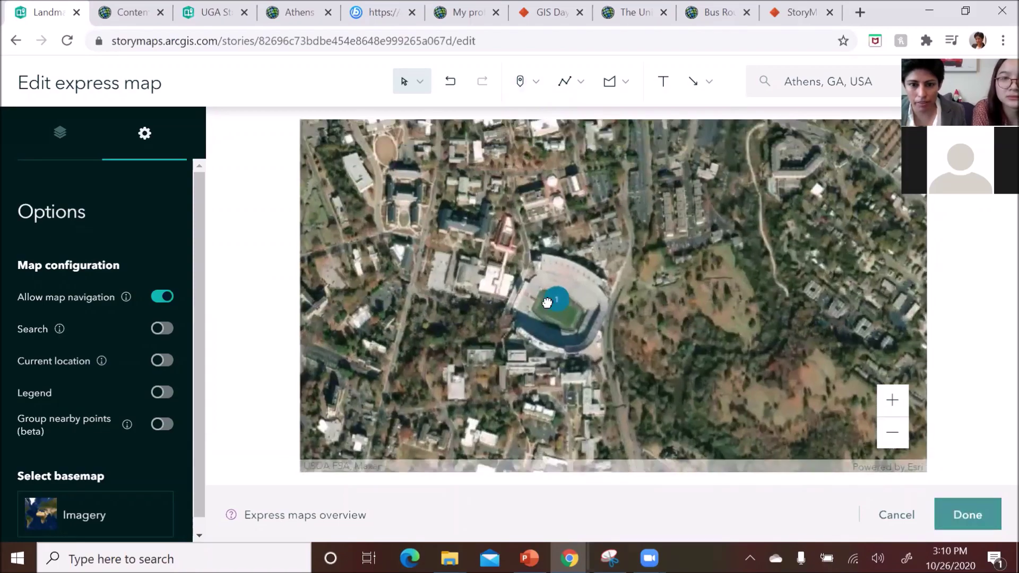
- Move the view north of the stadium and place numbered point 2 beside the street
mouse_move(547, 302)
left_mouse_down()
mouse_move(533, 425)
mouse_move(548, 459)
mouse_move(530, 339)
left_mouse_up()
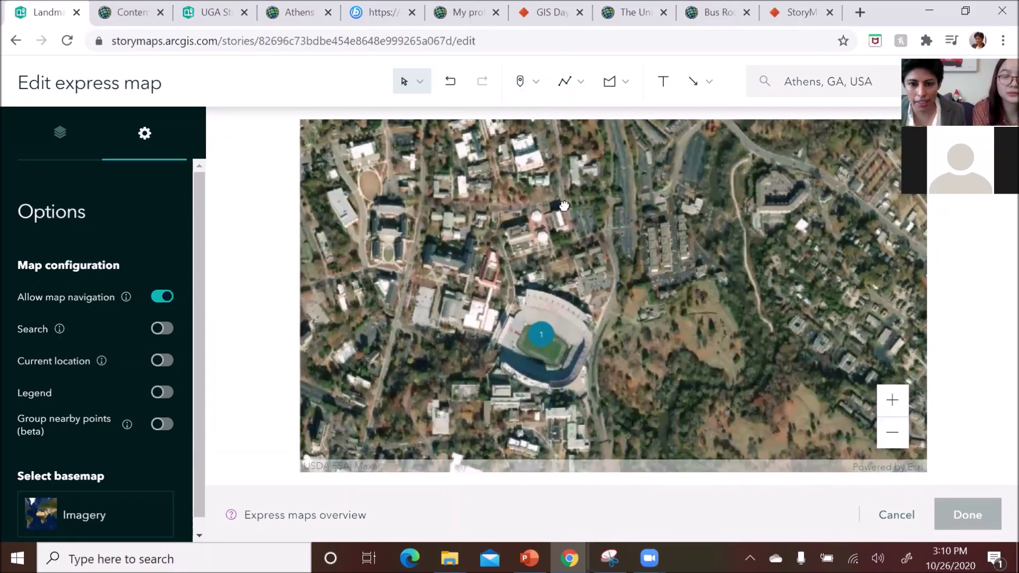
mouse_move(564, 206)
left_mouse_down()
mouse_move(636, 167)
mouse_move(589, 372)
mouse_move(596, 398)
left_mouse_up()
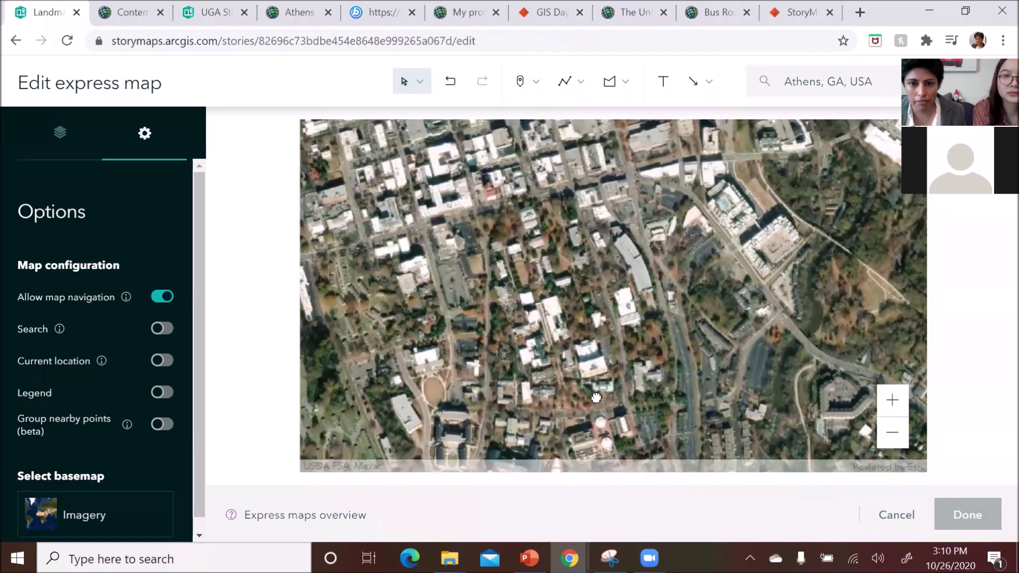
scroll(537, 202, "up", 3)
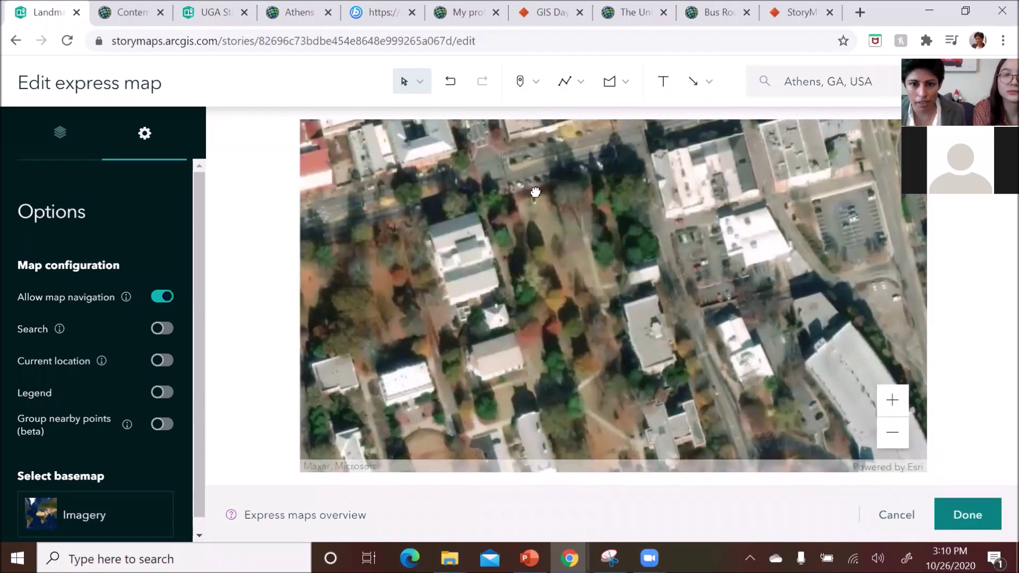
left_click_drag(534, 191, 648, 265)
scroll(607, 268, "up", 2)
scroll(613, 281, "up", 1)
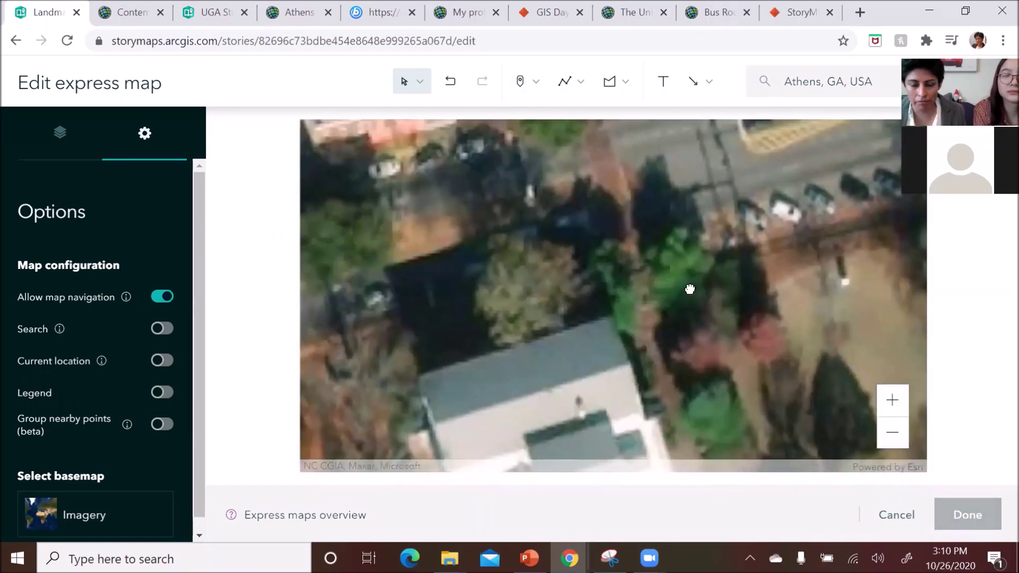
left_click_drag(664, 278, 619, 278)
left_click(536, 81)
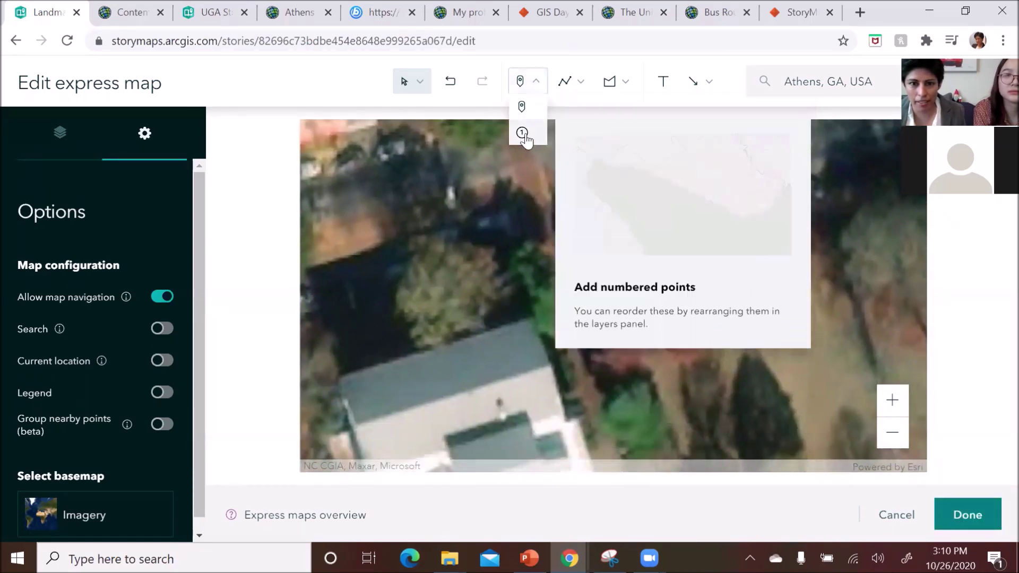
left_click(523, 132)
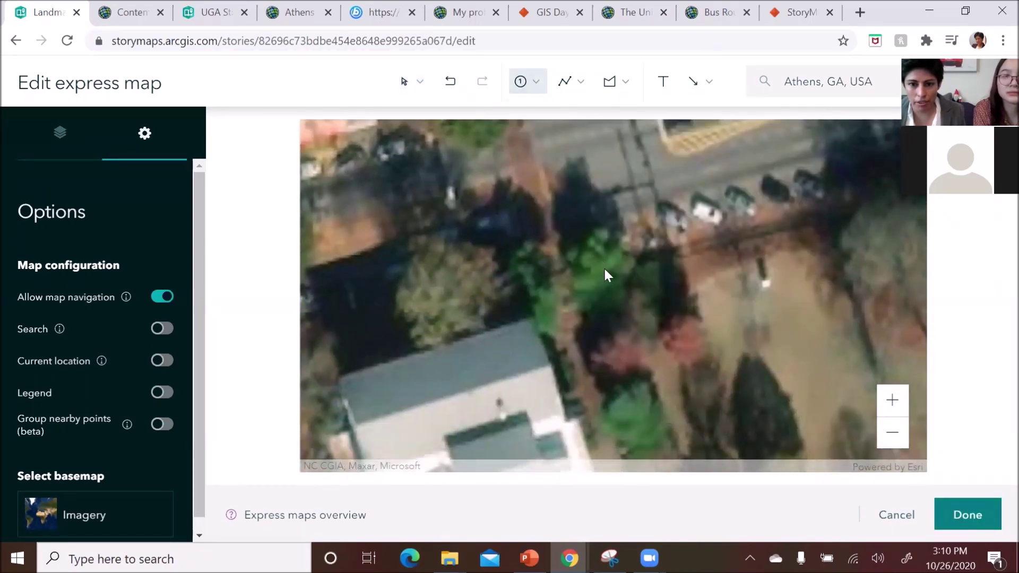
left_click(604, 265)
- Find the next landmark and place numbered point 3 on the oval lawn
scroll(607, 290, "down", 3)
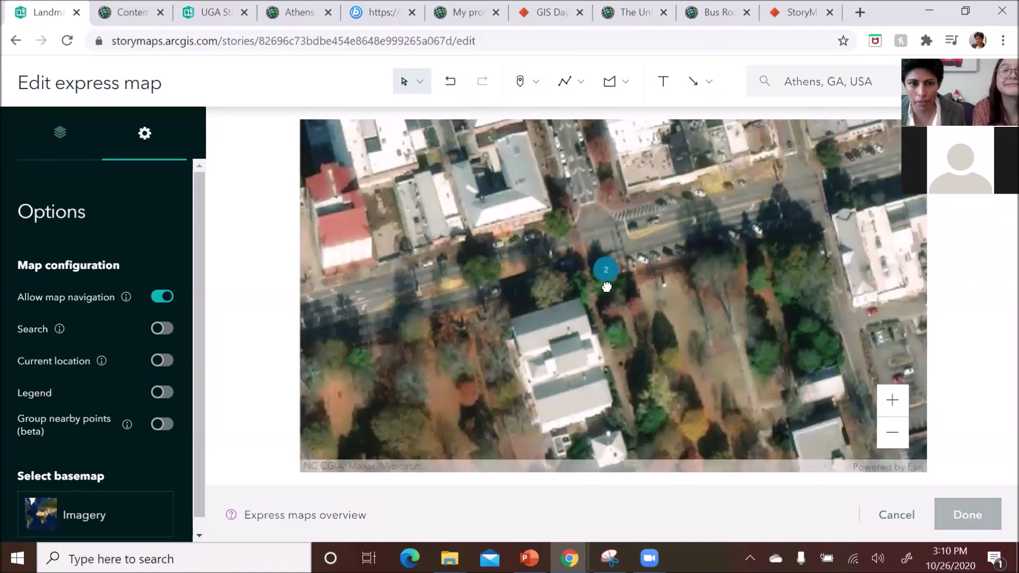
left_click_drag(564, 313, 562, 236)
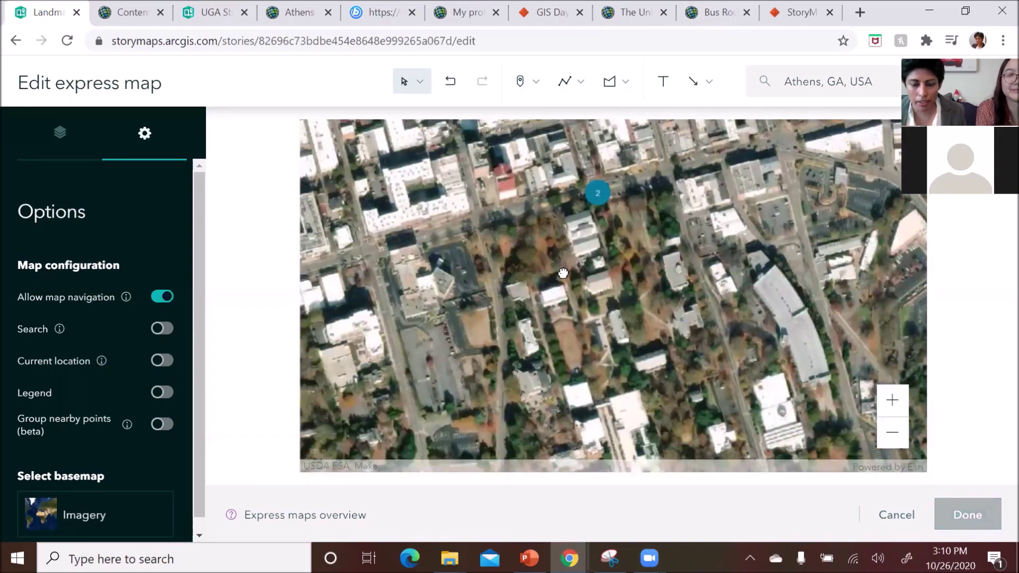
left_click_drag(584, 425, 686, 467)
left_click_drag(637, 223, 555, 328)
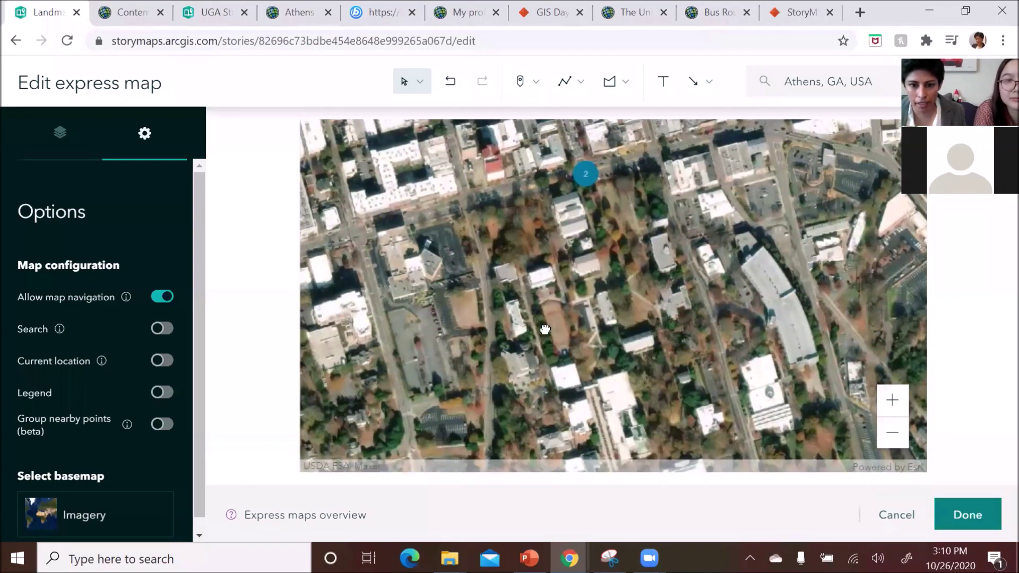
scroll(546, 329, "up", 5)
scroll(537, 332, "down", 3)
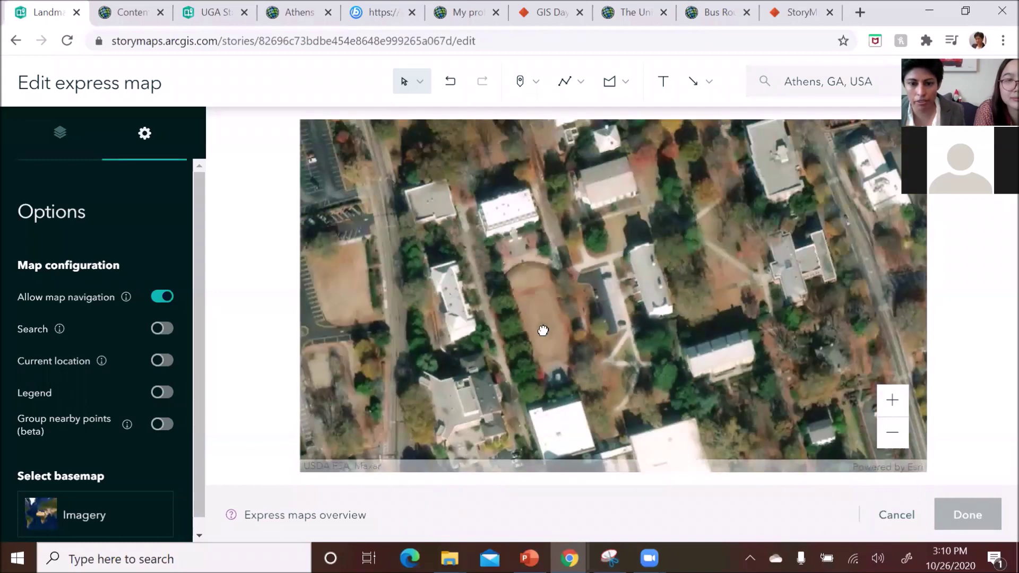
left_click(536, 82)
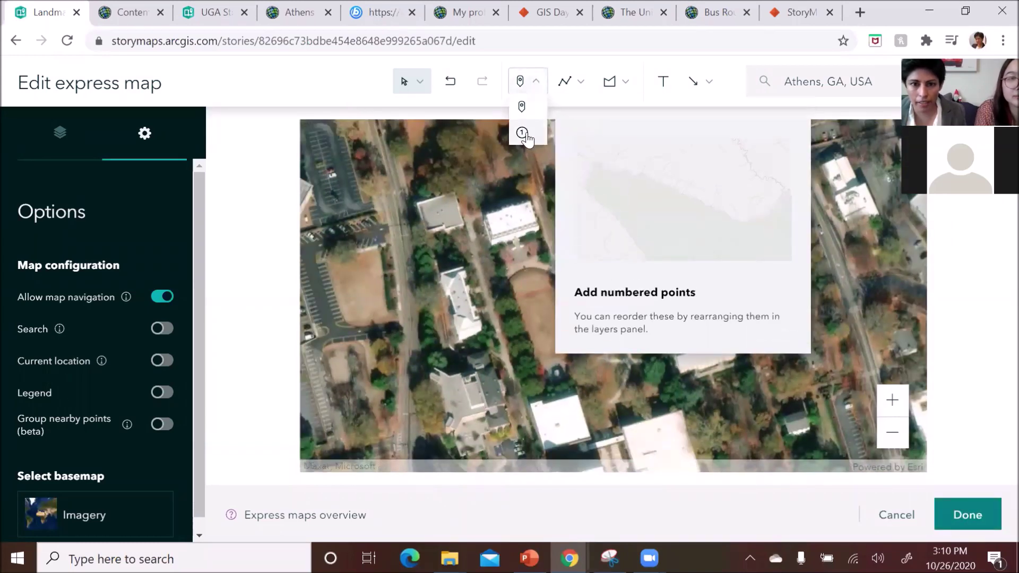
left_click(523, 134)
left_click(542, 314)
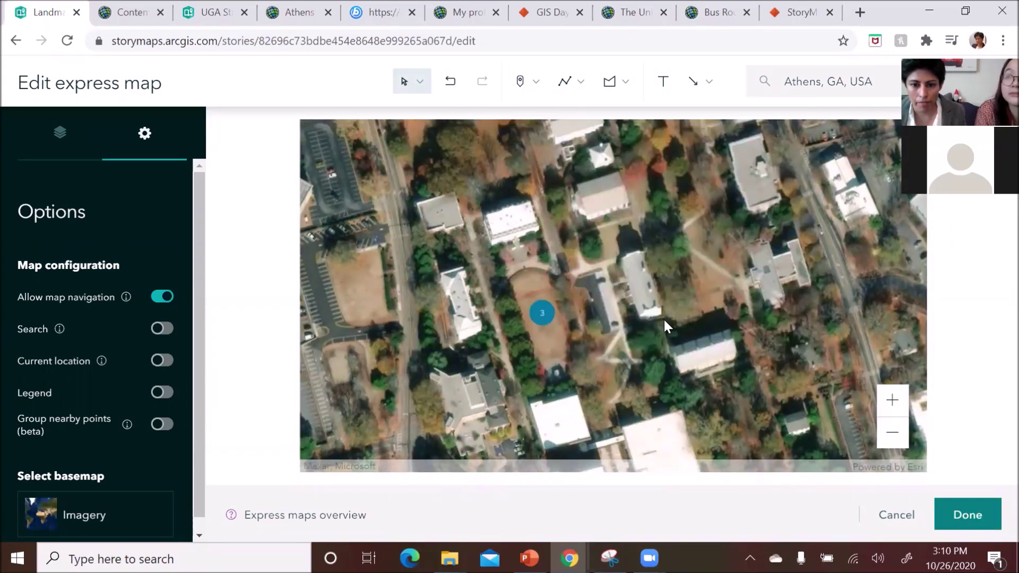
- Zoom out to show points 2 and 3 together and dismiss the point options
scroll(679, 329, "down", 2)
left_click_drag(715, 345, 623, 241)
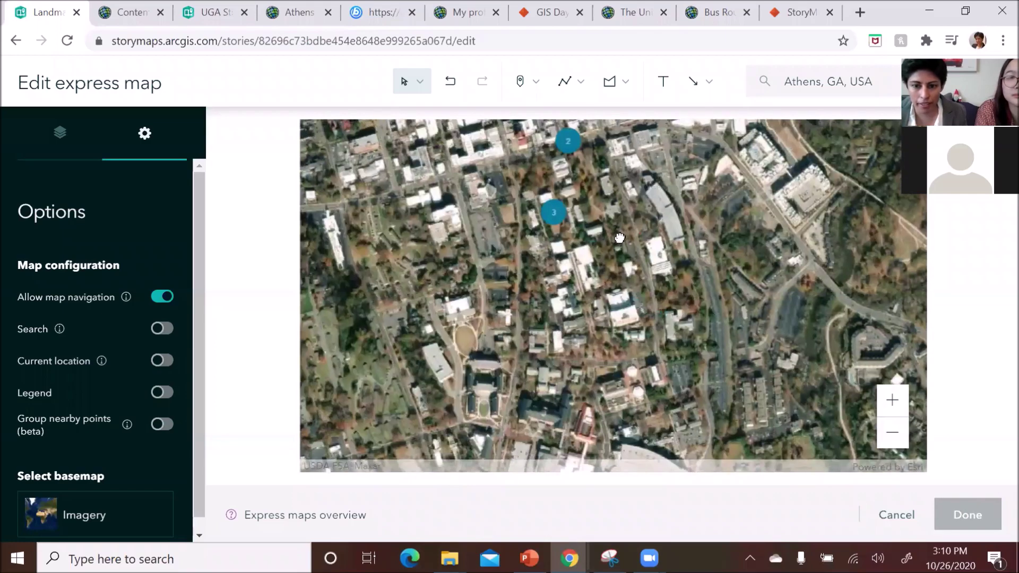
scroll(657, 282, "down", 1)
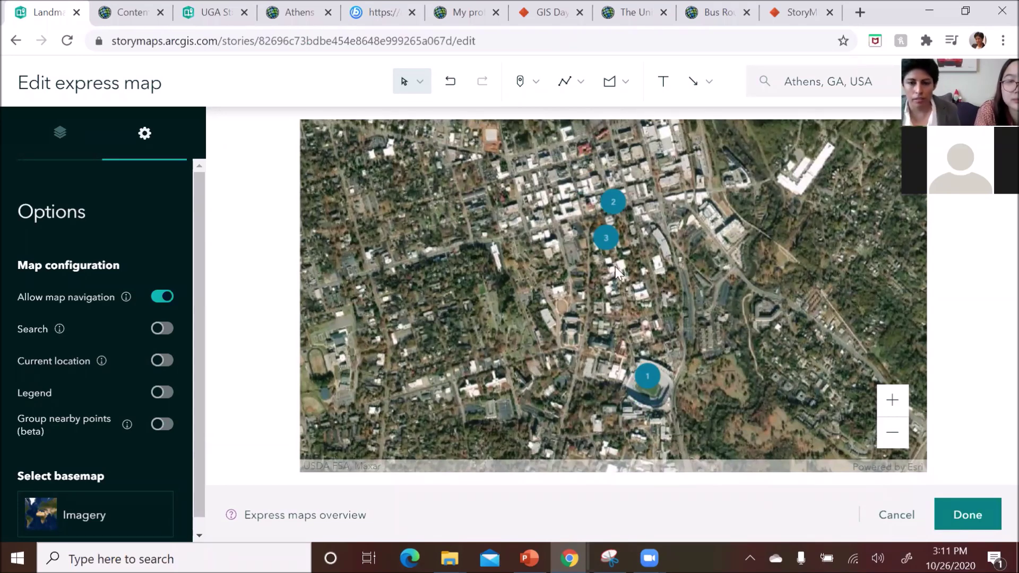
left_click(523, 79)
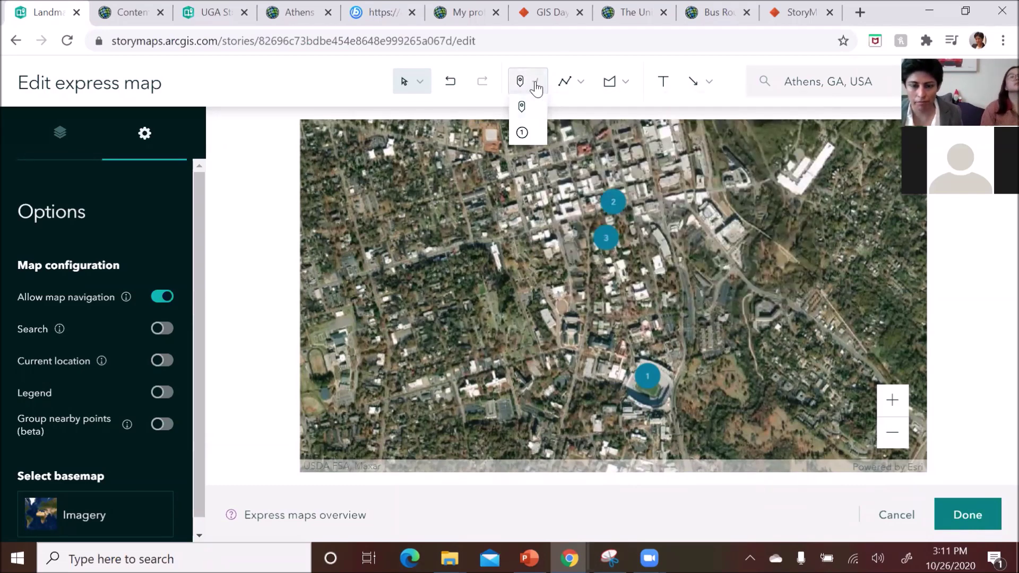
left_click(536, 86)
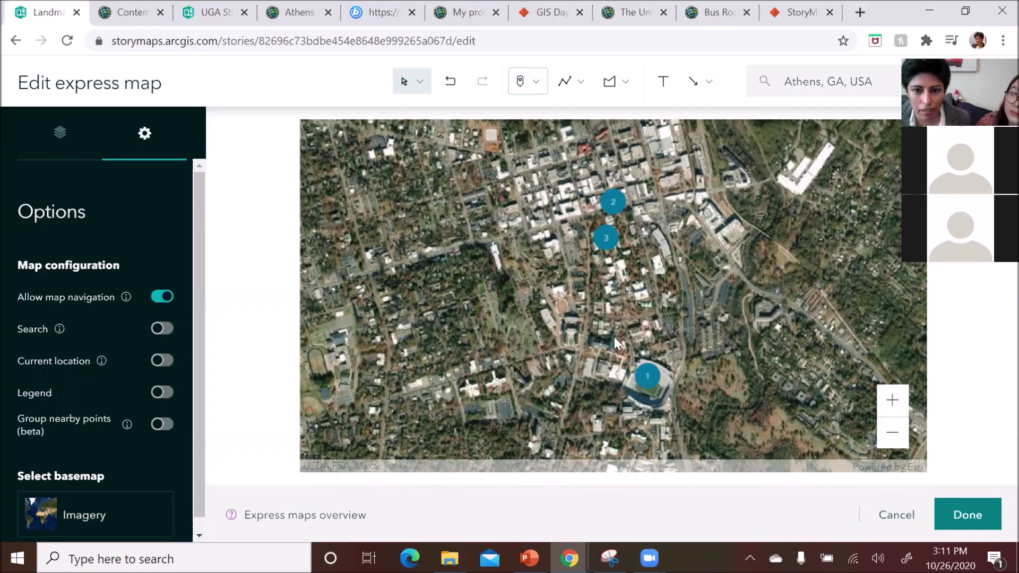
- Zoom in on the close-up imagery around markers 2 and 3 and recentre on them
left_click_drag(625, 301, 667, 393)
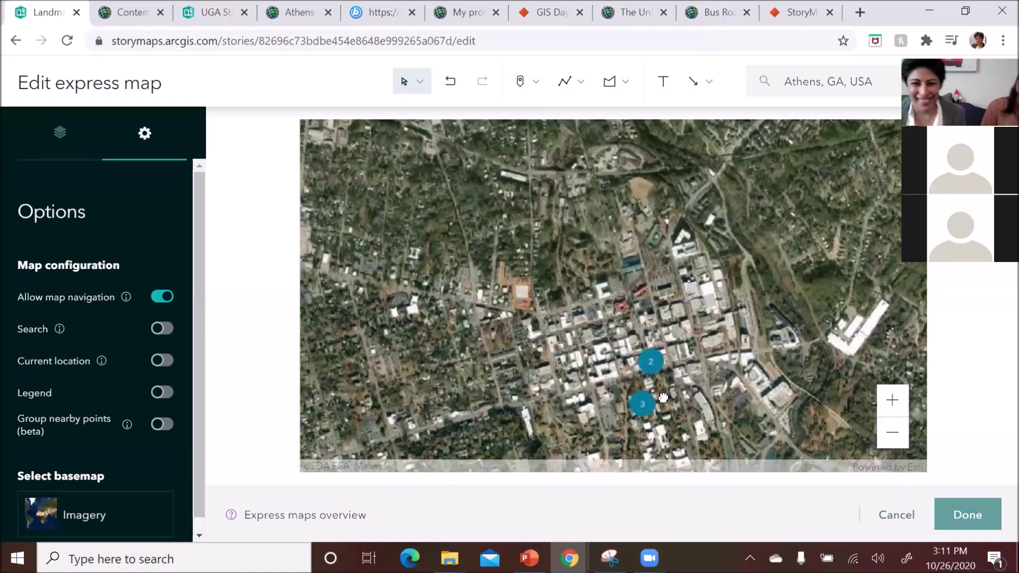
scroll(663, 393, "up", 3)
left_click_drag(618, 360, 671, 325)
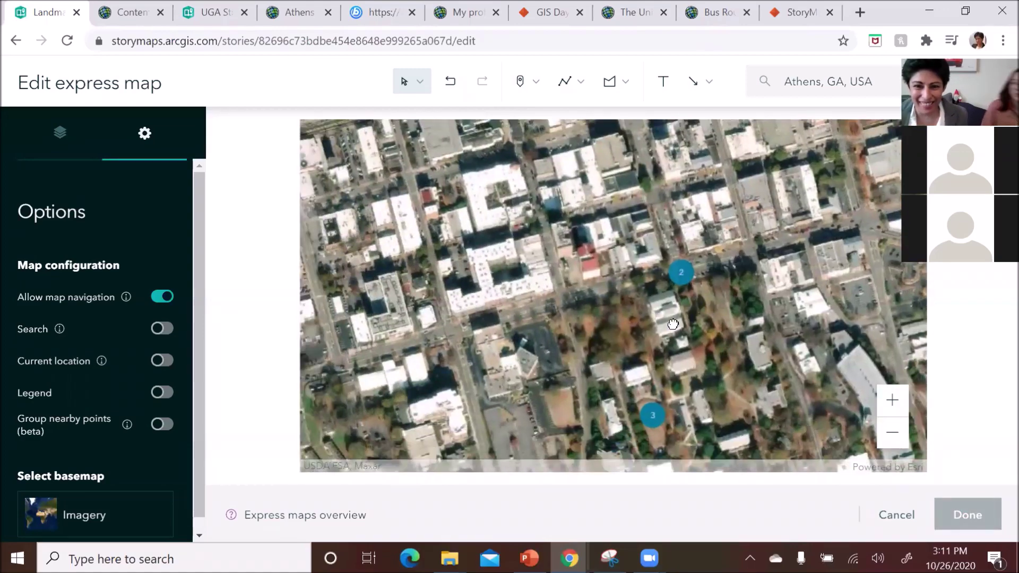
scroll(676, 317, "up", 2)
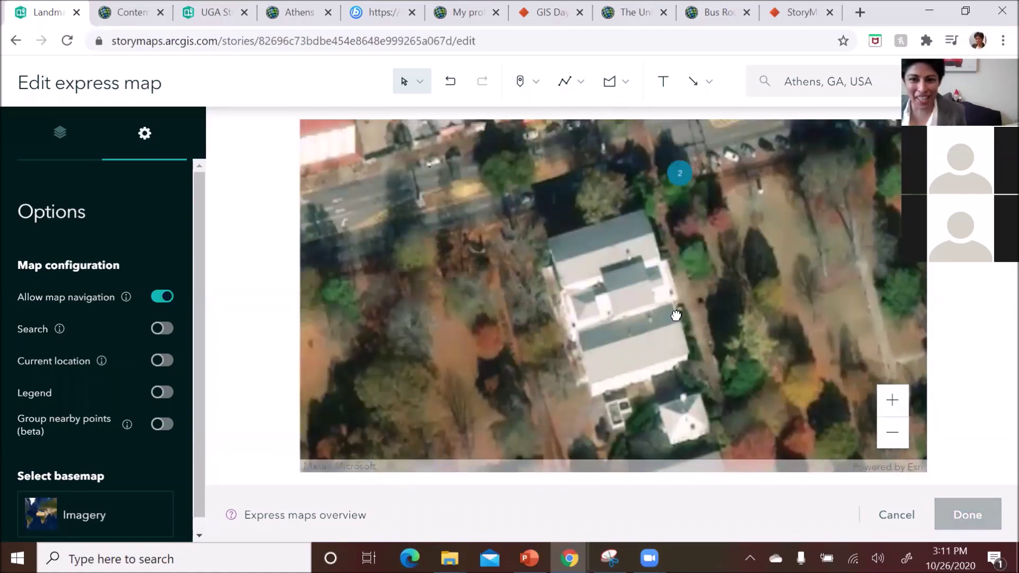
left_click_drag(700, 196, 755, 330)
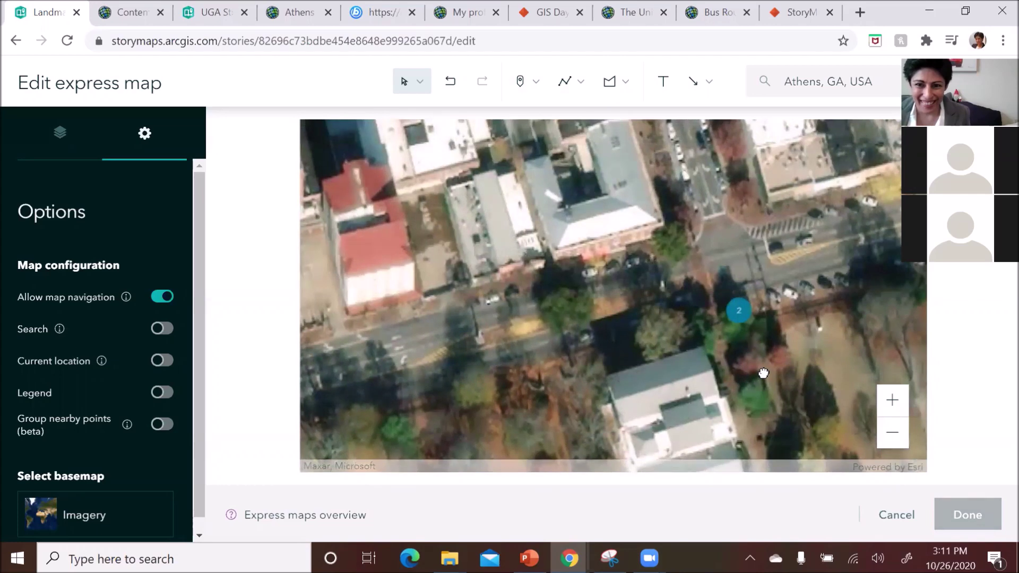
scroll(755, 329, "up", 2)
scroll(728, 339, "up", 3)
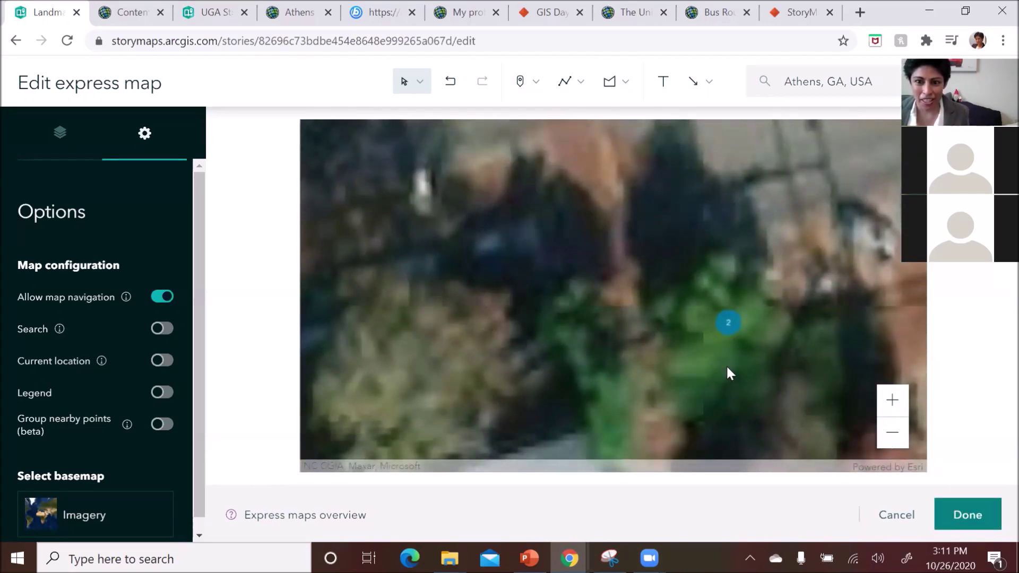
left_click_drag(727, 366, 747, 381)
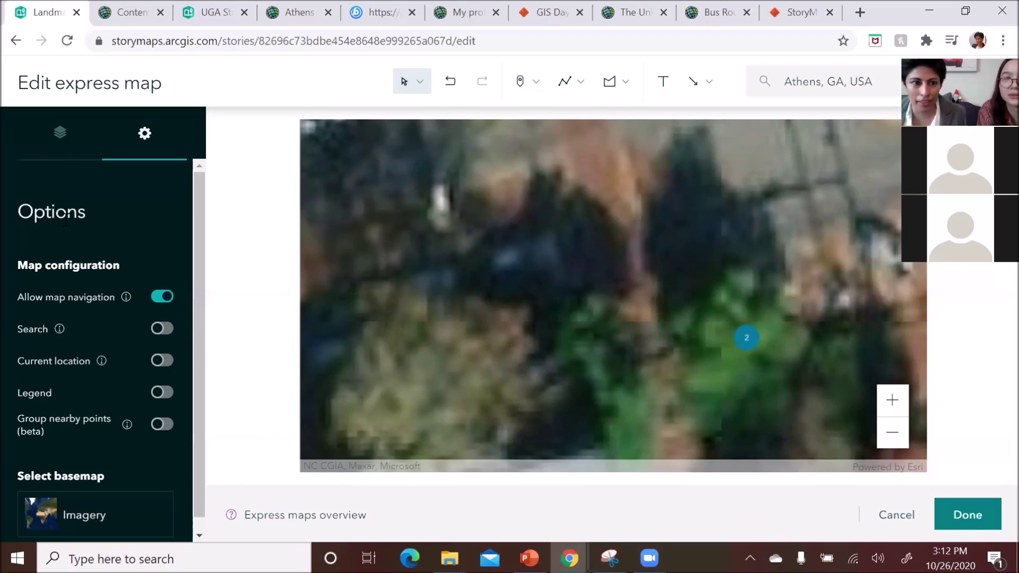
scroll(683, 371, "down", 5)
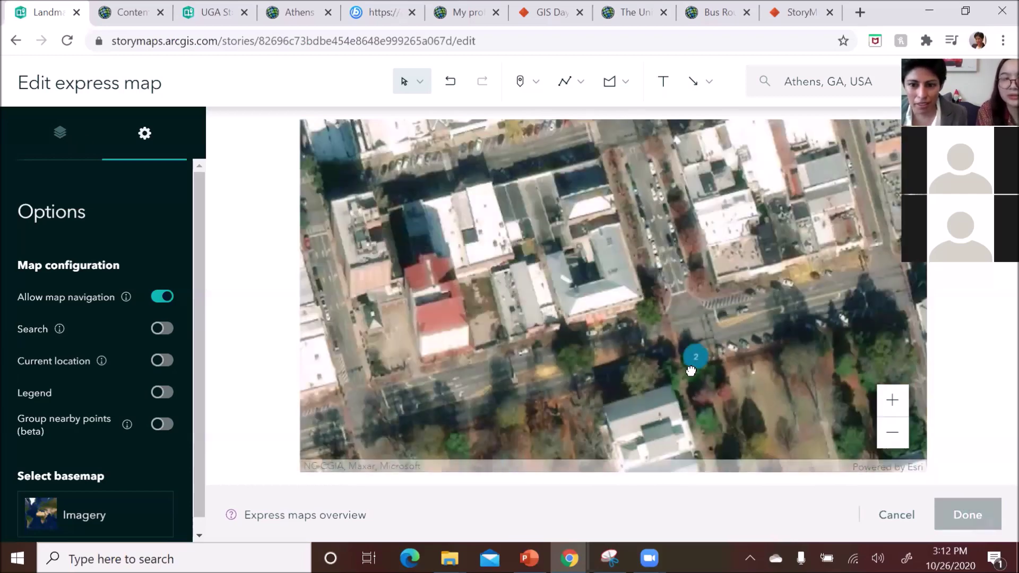
left_click_drag(706, 395, 702, 296)
scroll(702, 296, "down", 2)
left_click_drag(678, 424, 690, 356)
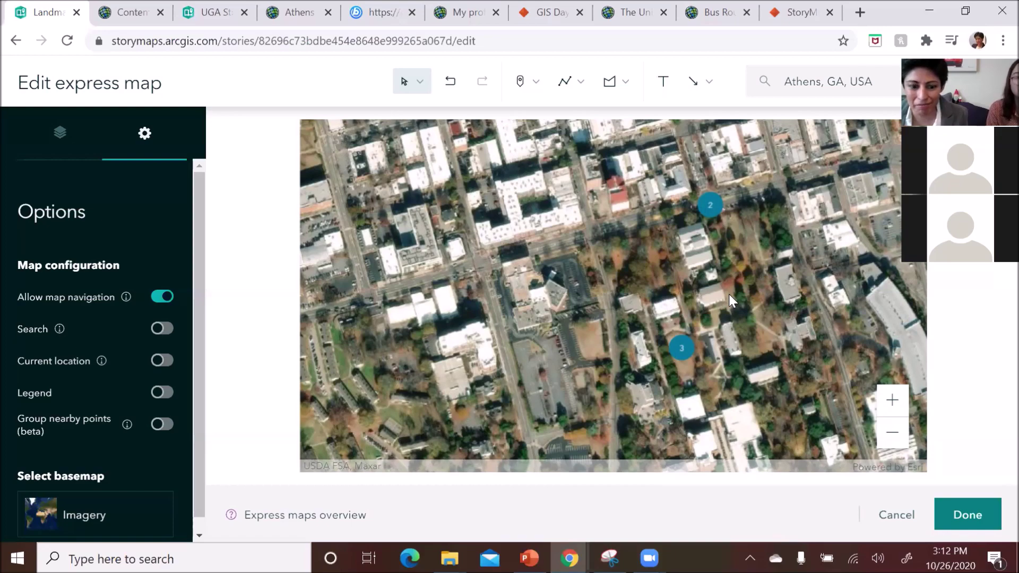
- Pan south to marker 1 at the stadium and back, then bring up point 3's details card
mouse_move(750, 396)
left_mouse_down()
mouse_move(752, 374)
mouse_move(786, 414)
mouse_move(780, 319)
left_mouse_up()
mouse_move(786, 439)
left_mouse_down()
mouse_move(770, 385)
mouse_move(794, 357)
left_mouse_up()
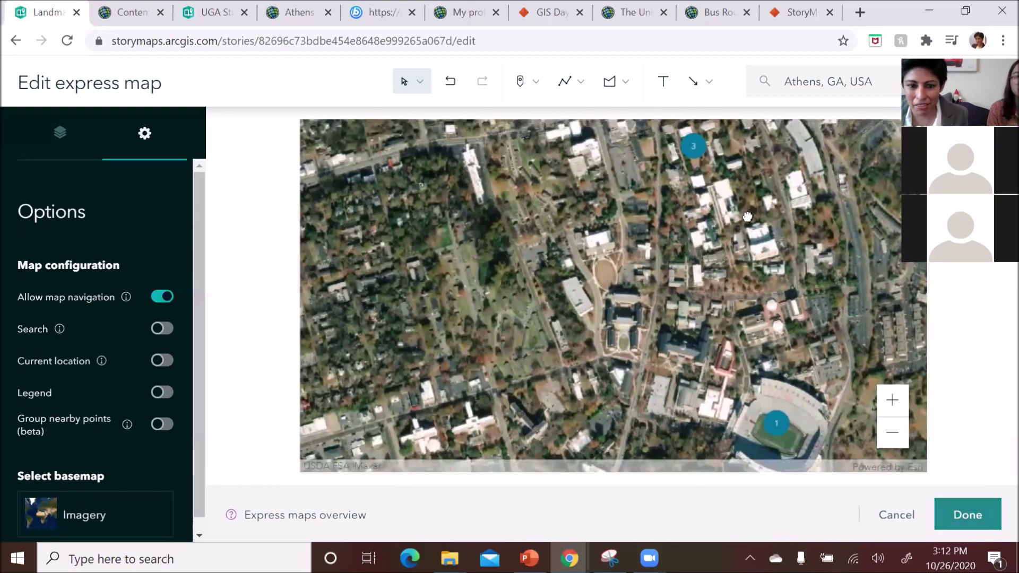
scroll(753, 236, "down", 1)
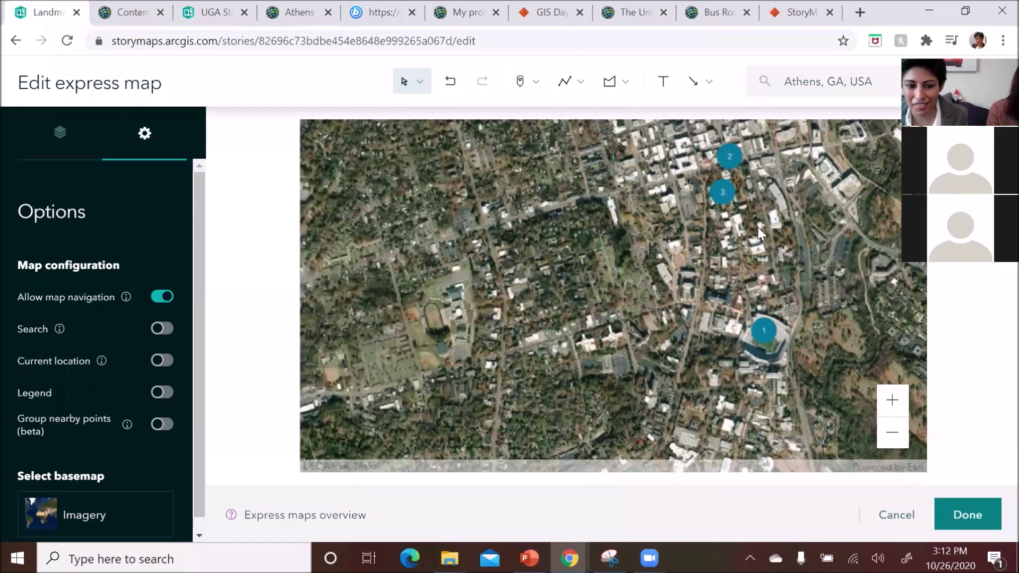
scroll(759, 229, "up", 1)
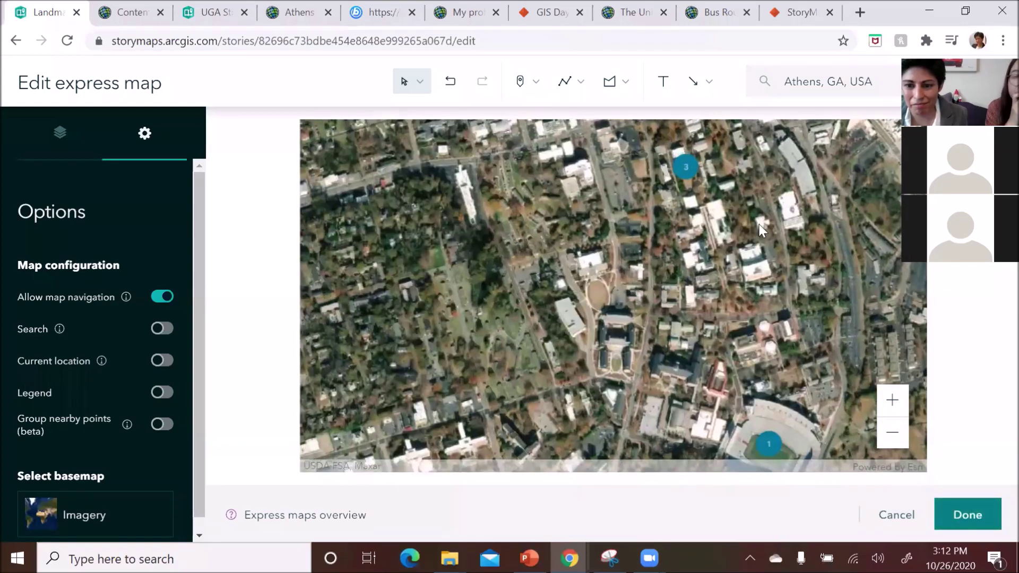
left_click_drag(745, 218, 750, 301)
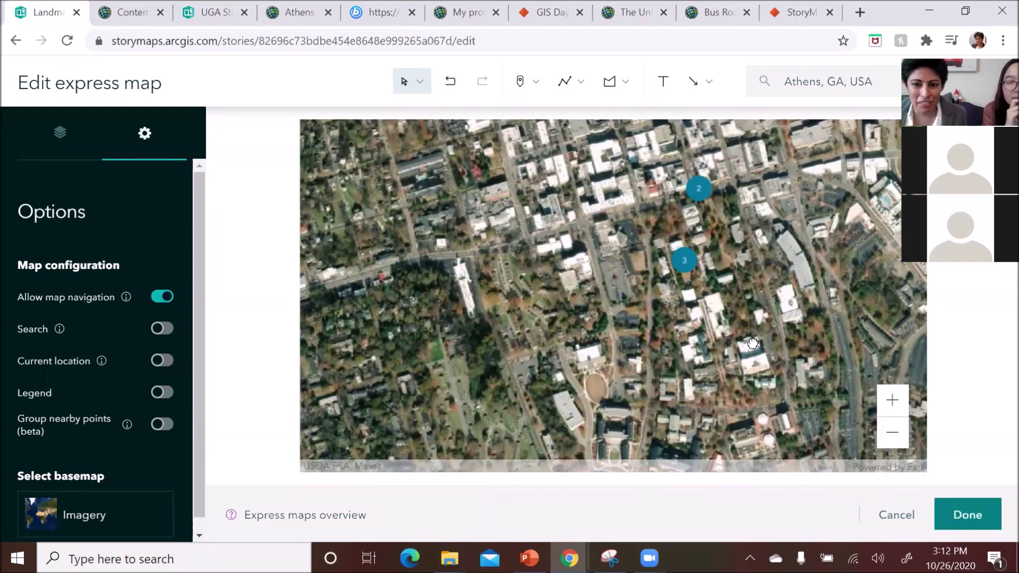
left_click_drag(510, 347, 472, 280)
left_click(68, 141)
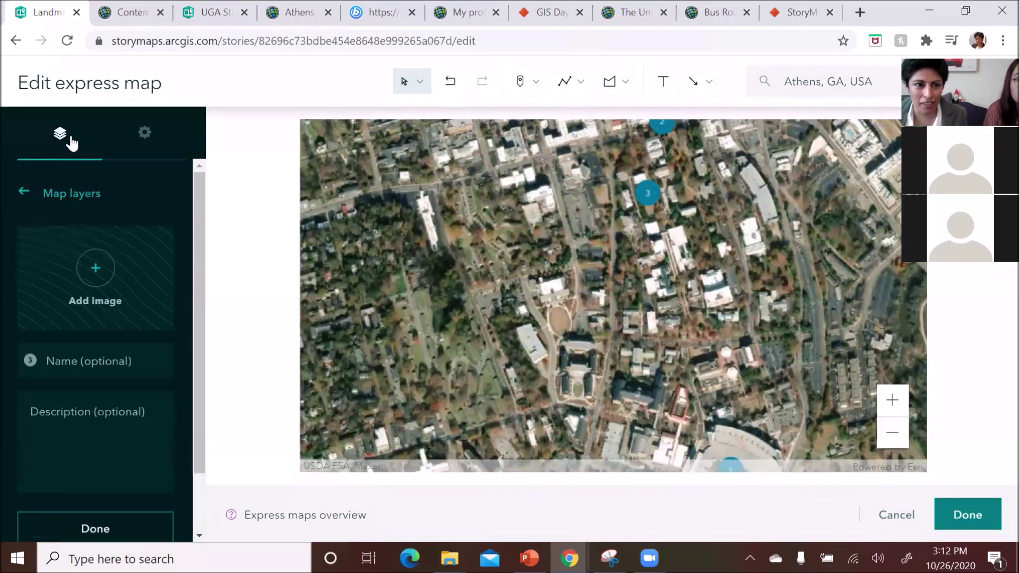
- Select marker 1 at the stadium and name it Sanford Stadium
scroll(77, 318, "down", 2)
scroll(75, 312, "up", 2)
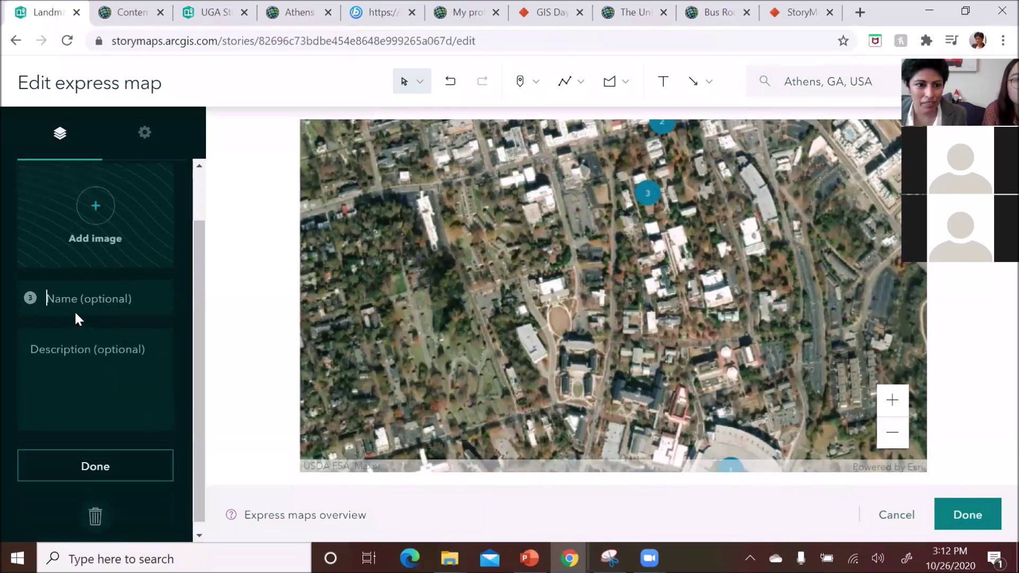
scroll(739, 298, "down", 1)
left_click(732, 403)
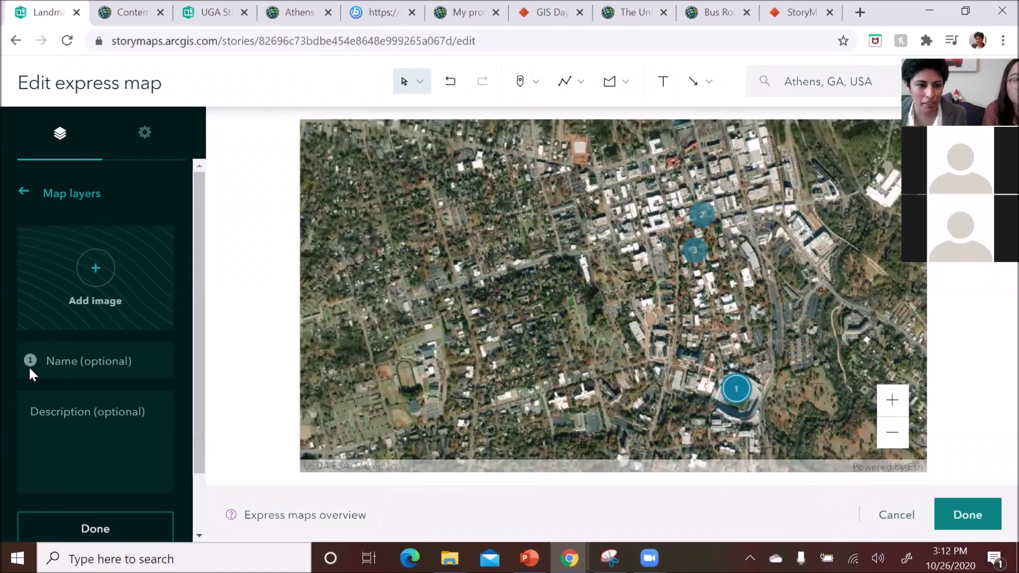
left_click(87, 359)
type("San")
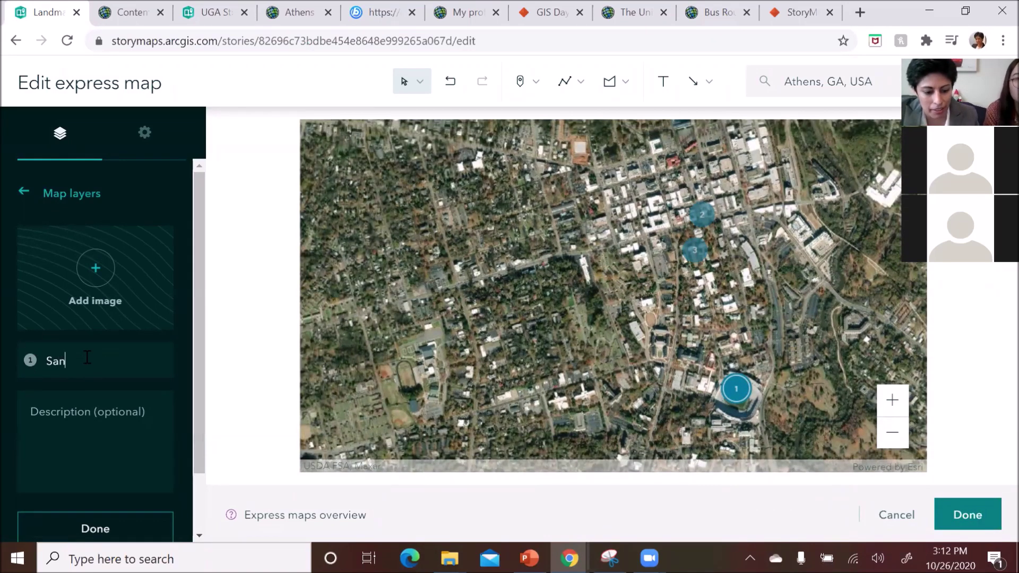
type("ford b")
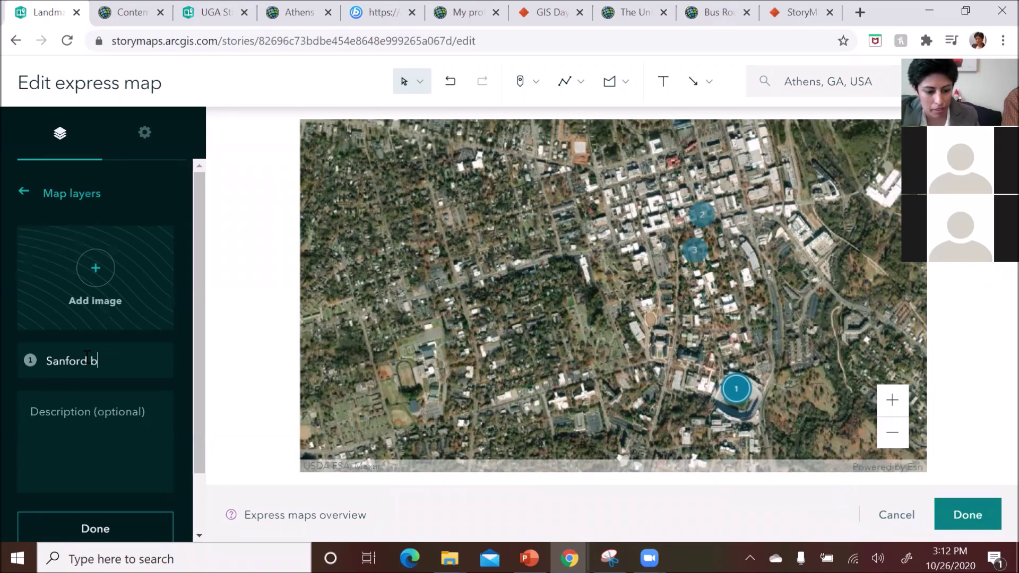
type("Stadium")
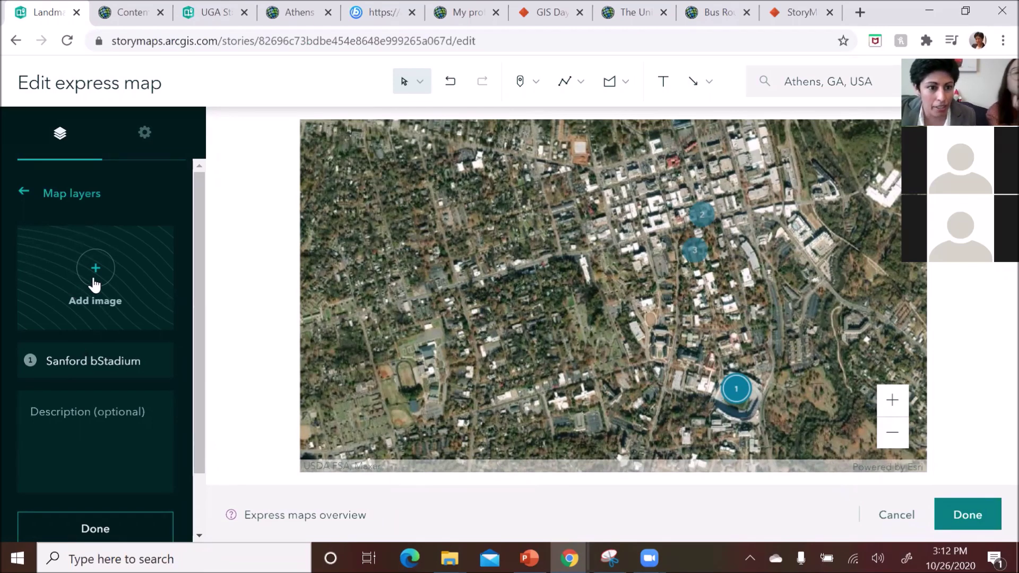
- Attach the Sanford photo from Photos Of UGA Landmarks and remove the stray 'b' from the name
left_click(96, 276)
double_click(293, 153)
left_click(370, 151)
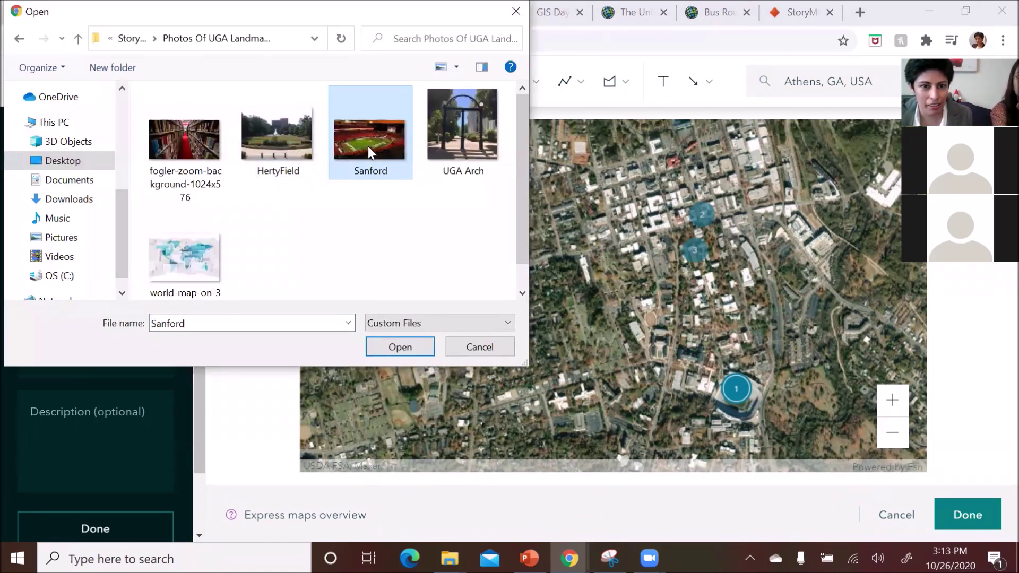
left_click(371, 345)
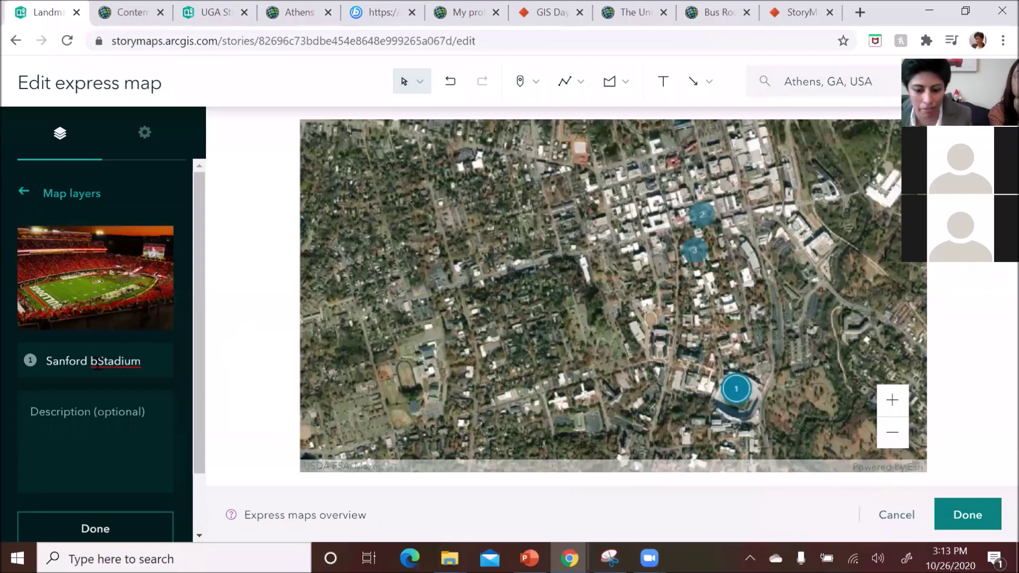
left_click(98, 361)
key("BackSpace")
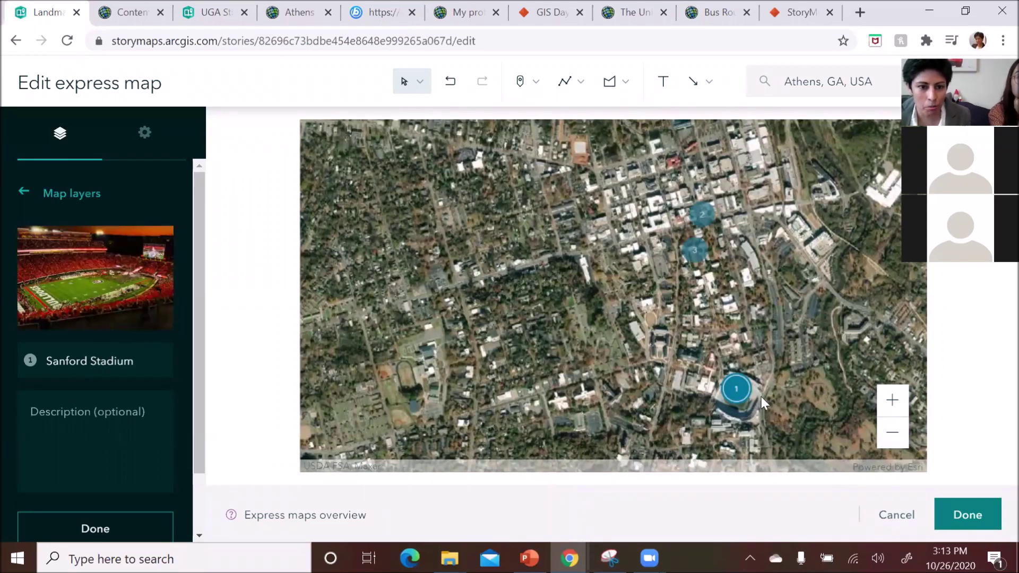
mouse_move(117, 293)
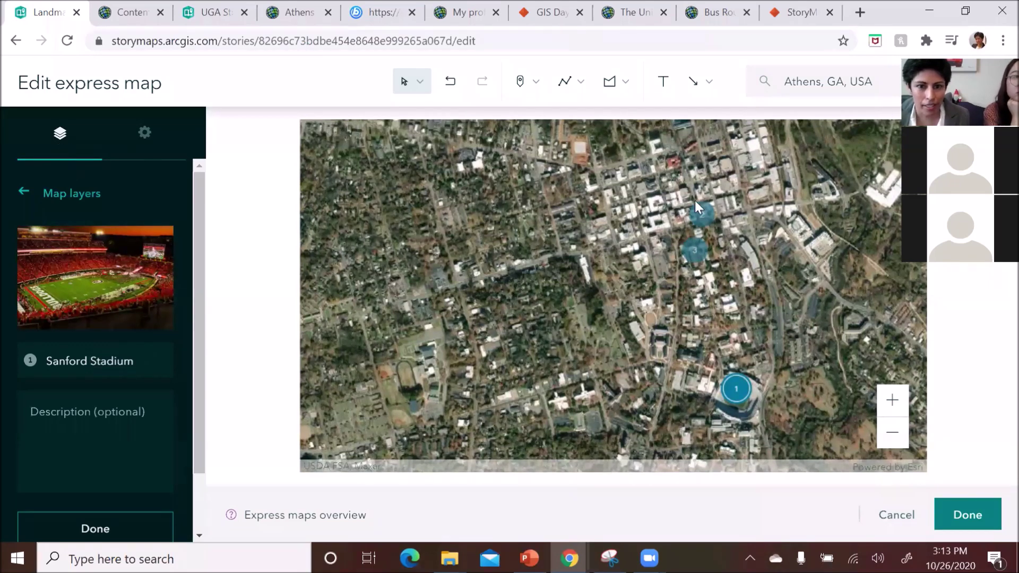
- Select marker 2 on the map and go back to the drawn points list
left_click(705, 217)
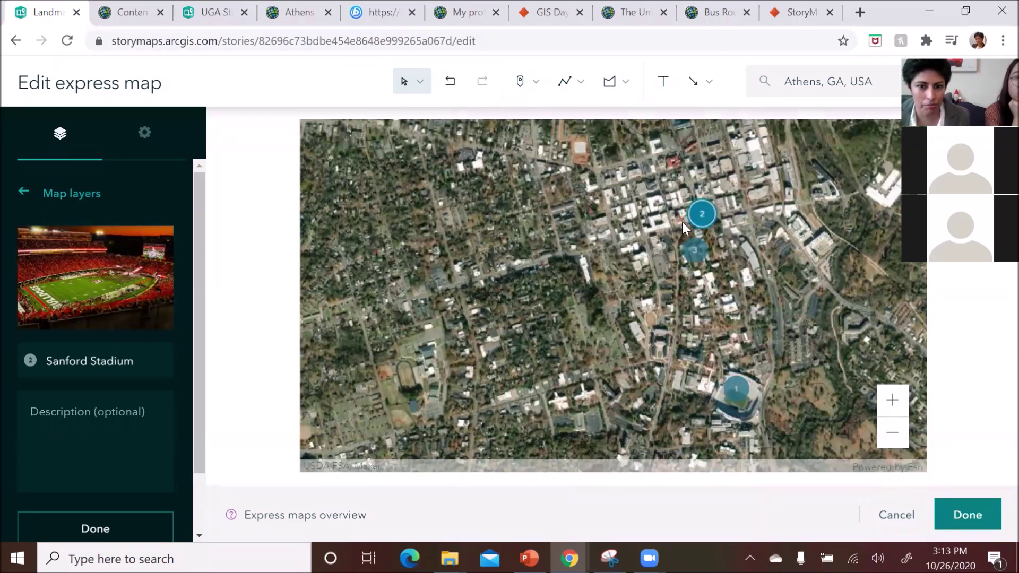
scroll(693, 220, "up", 1)
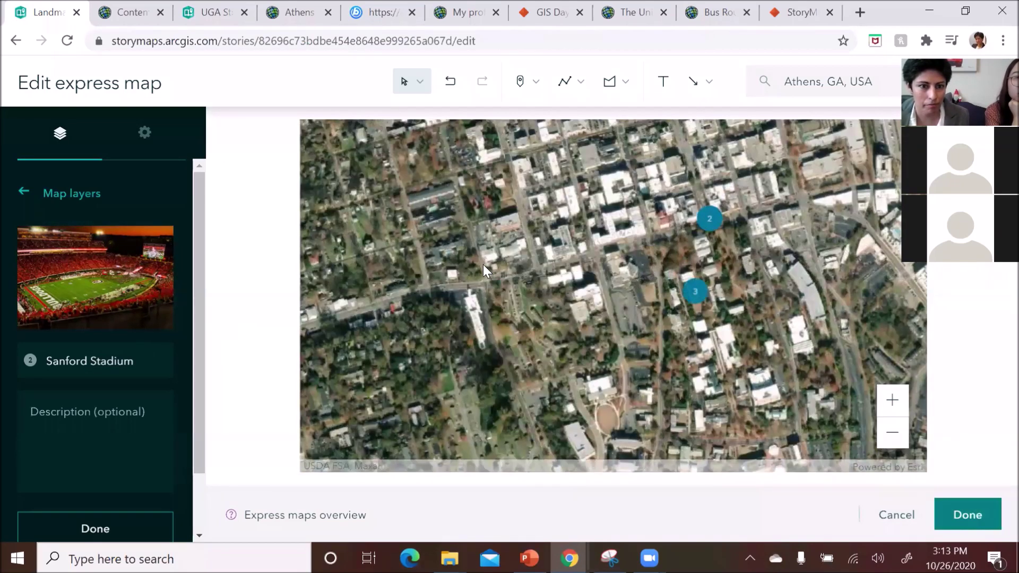
left_click(54, 197)
- Name the first untitled point 'Sanford Stadium', attach the Sanford stadium photo, and finish editing
left_click(67, 298)
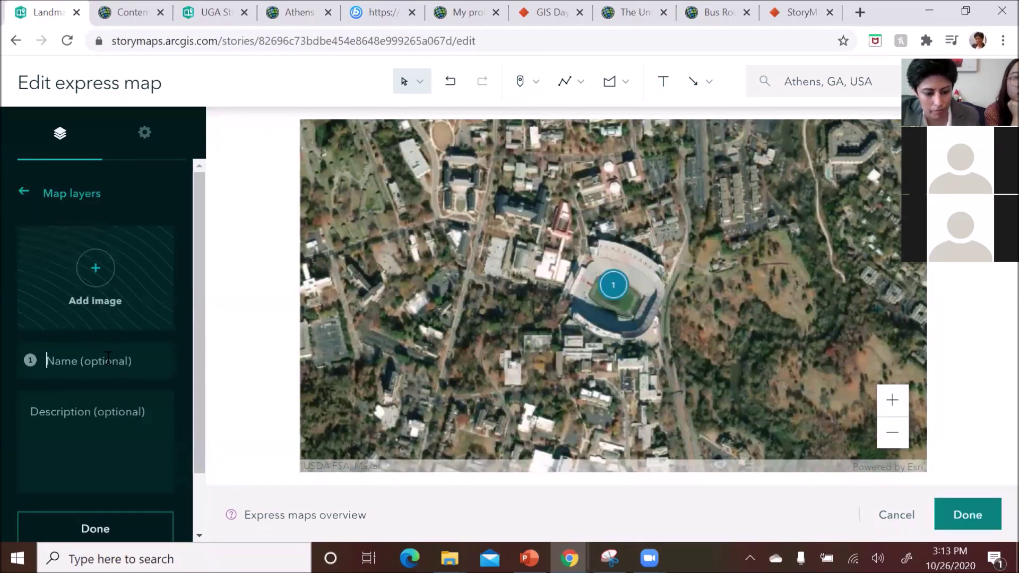
type("Sanford Stadium")
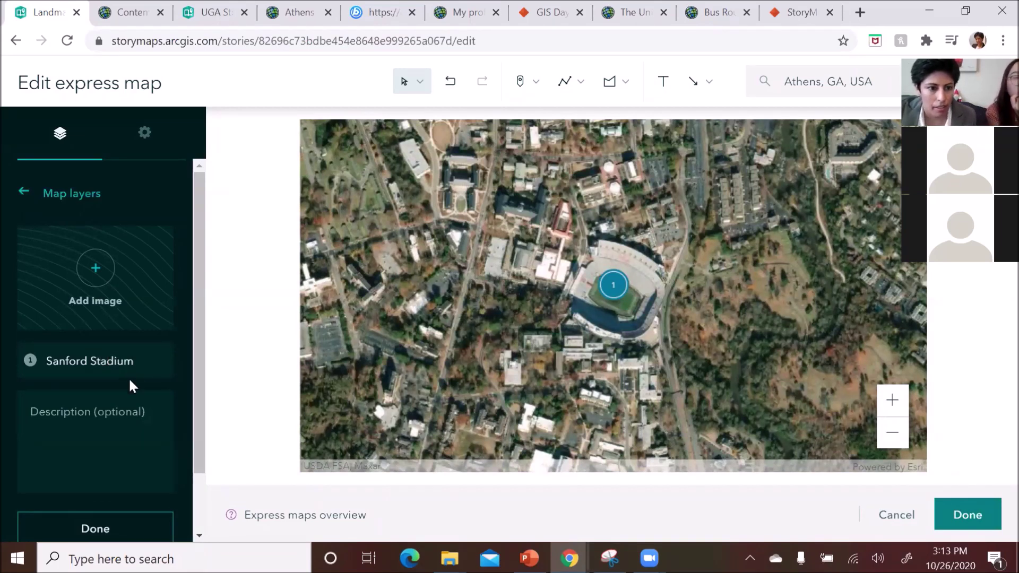
left_click(99, 272)
left_click(372, 140)
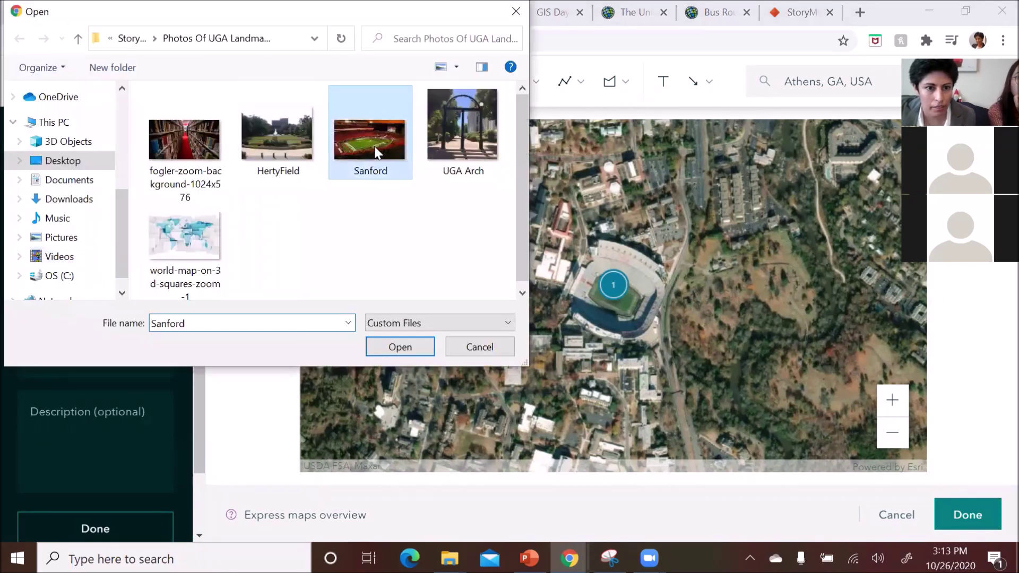
left_click(400, 347)
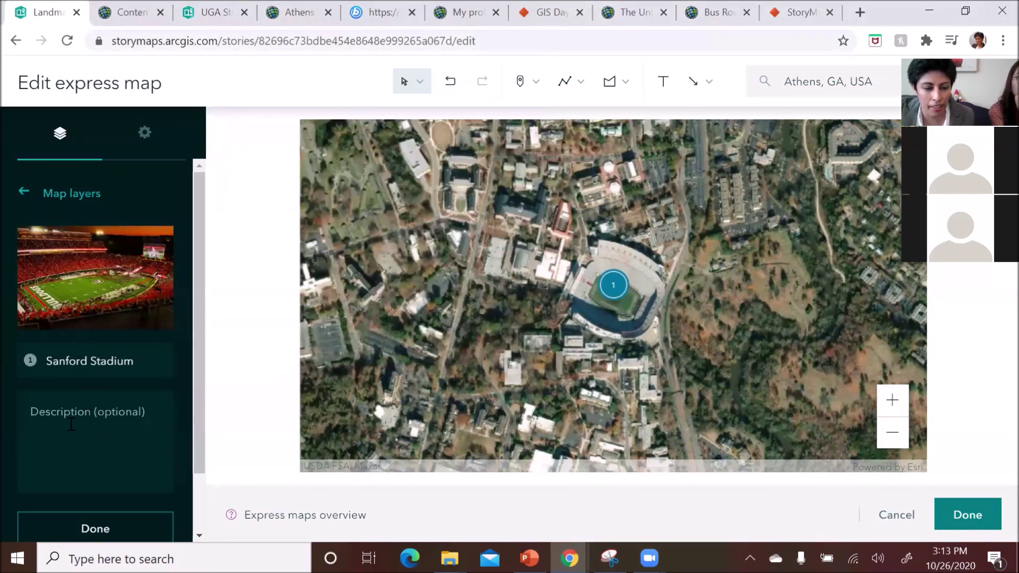
left_click(133, 525)
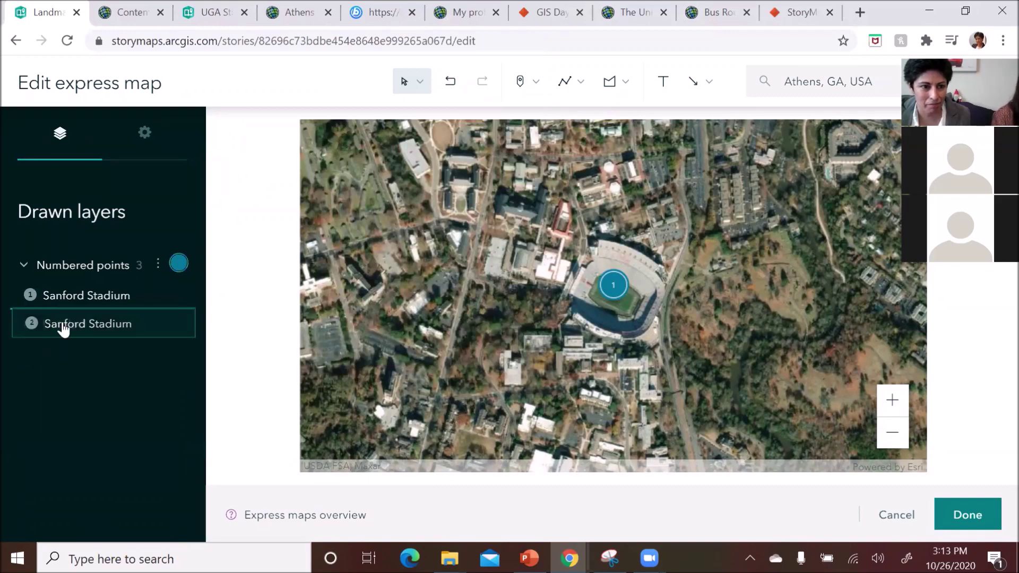
- Replace point 2's name with 'Arch' and swap its photo for the UGA Arch image
left_click(71, 329)
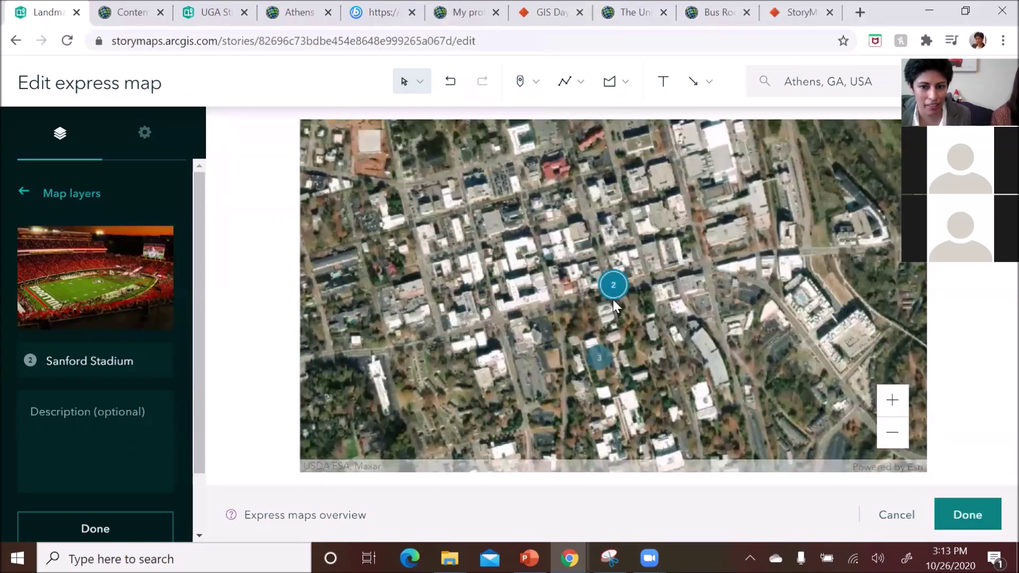
left_click(613, 291)
left_click_drag(148, 366, 47, 362)
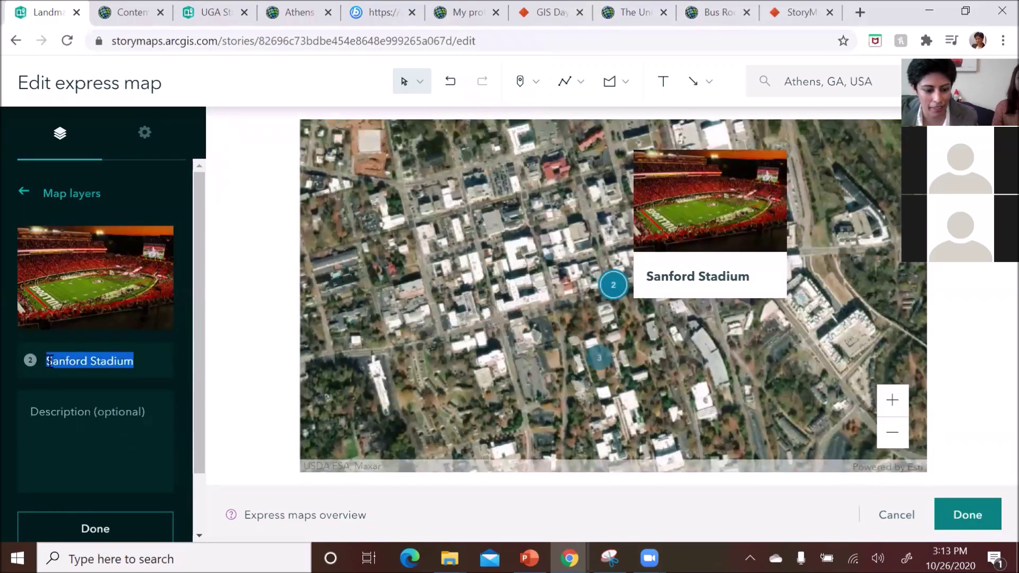
type("Arch")
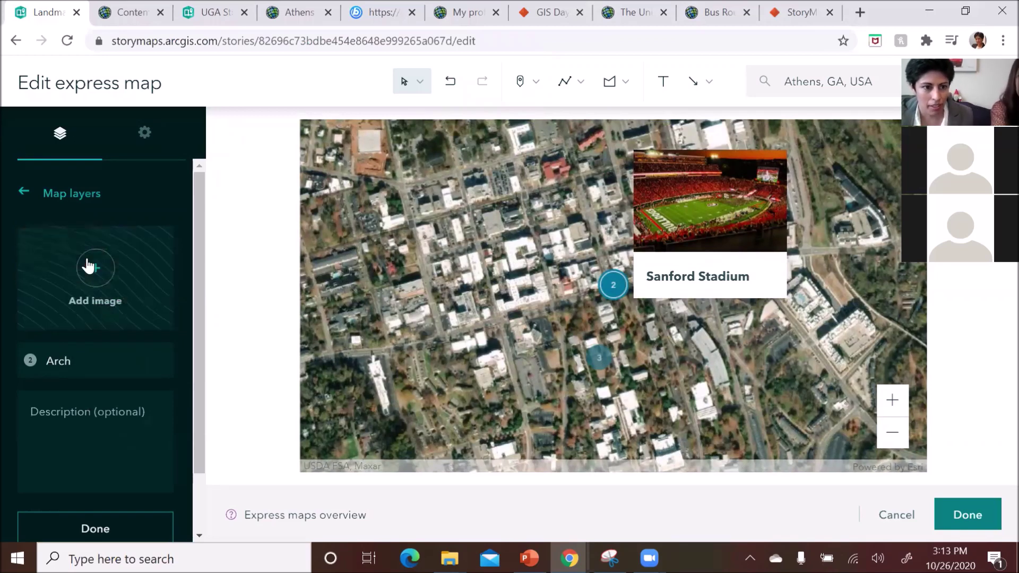
left_click(95, 269)
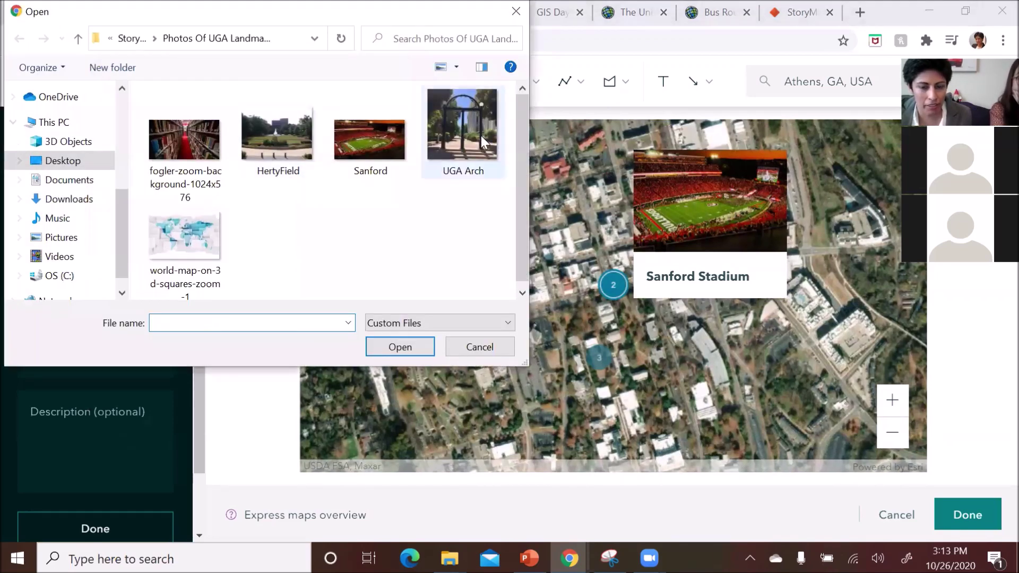
left_click(462, 137)
left_click(399, 347)
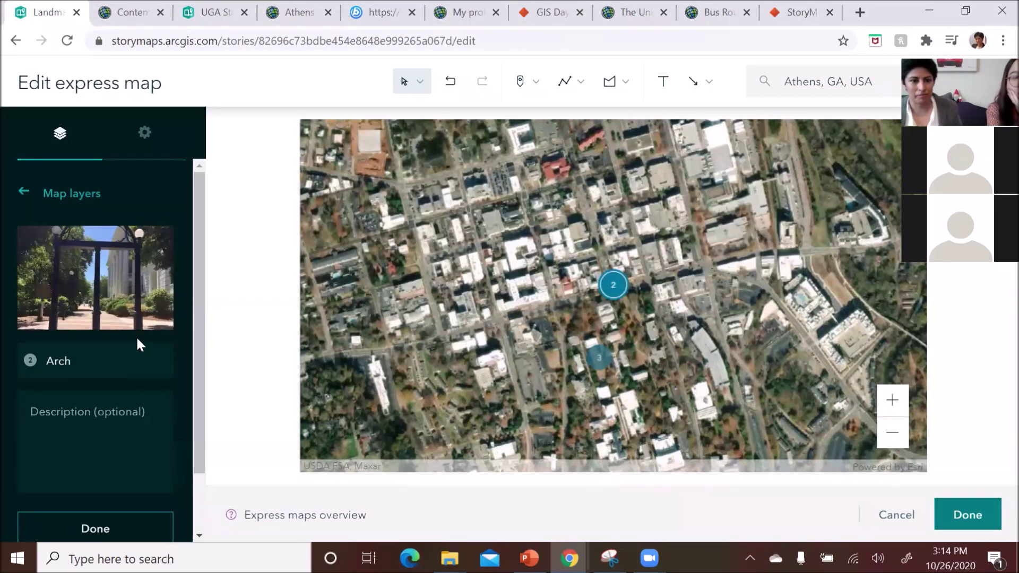
left_click(121, 528)
- Attach the HertyField photo to untitled point 3, name it 'Herty Field', and finish
left_click(55, 352)
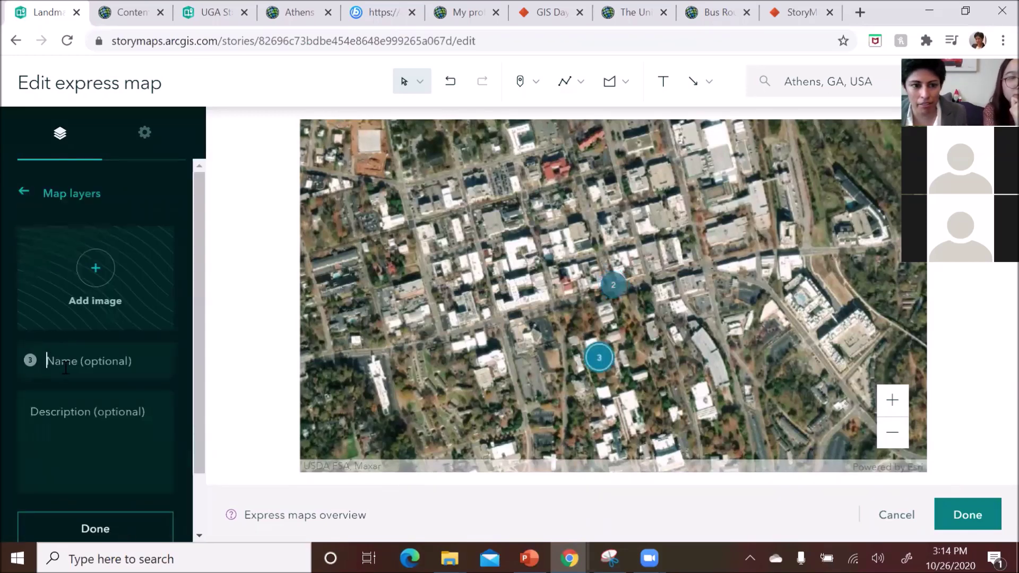
left_click(100, 271)
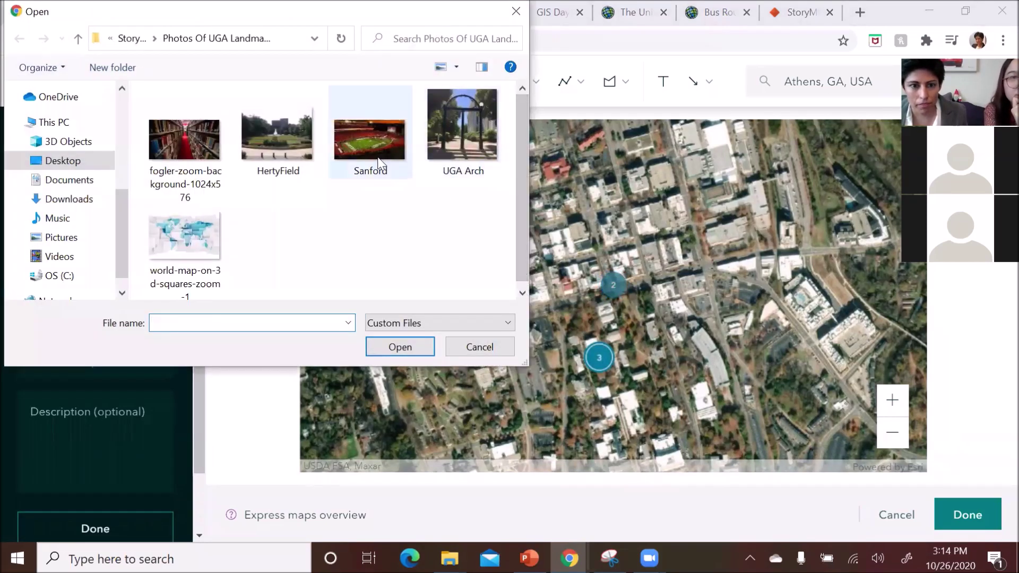
left_click(278, 143)
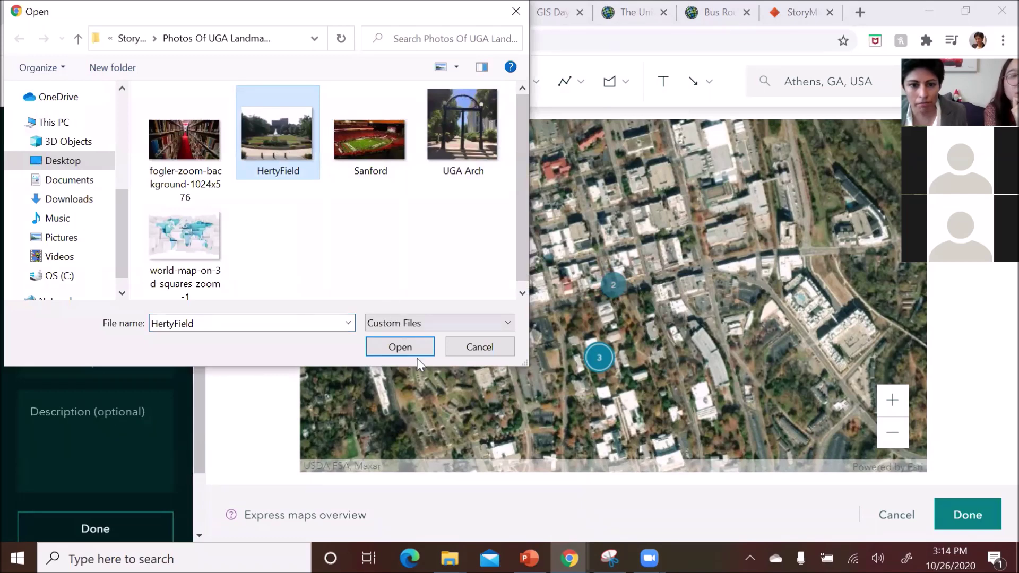
left_click(409, 347)
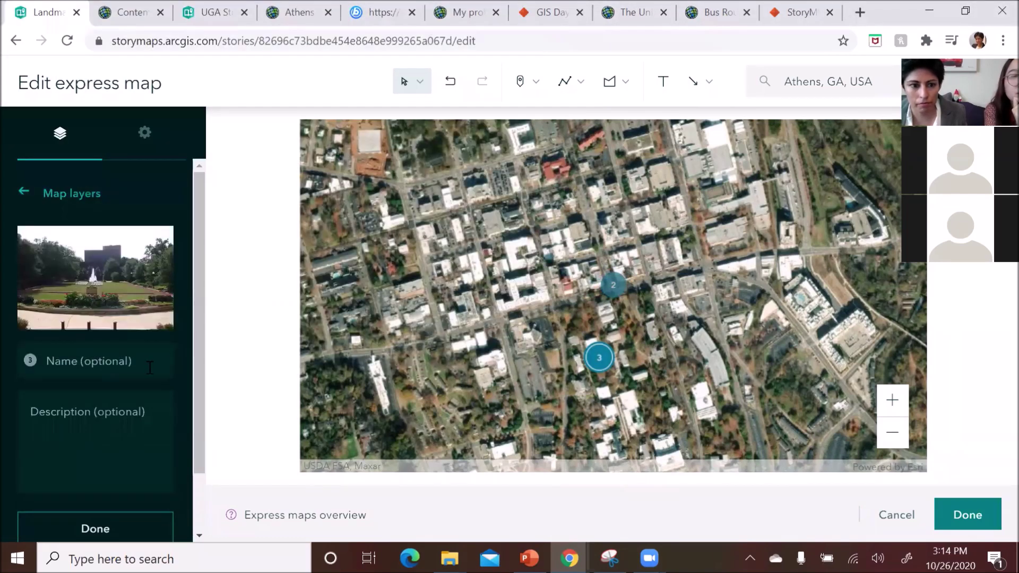
type("Herty")
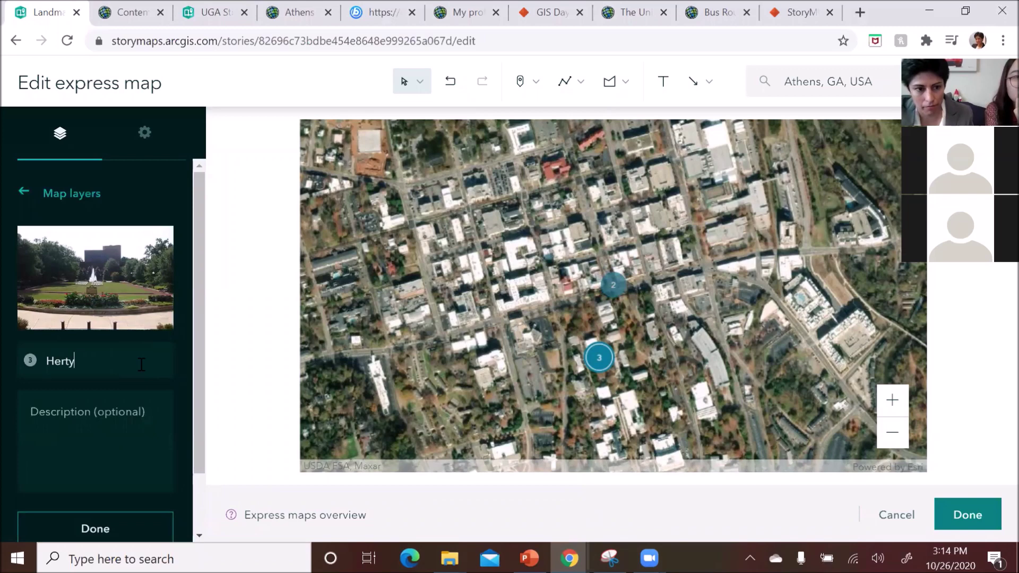
type(" Field")
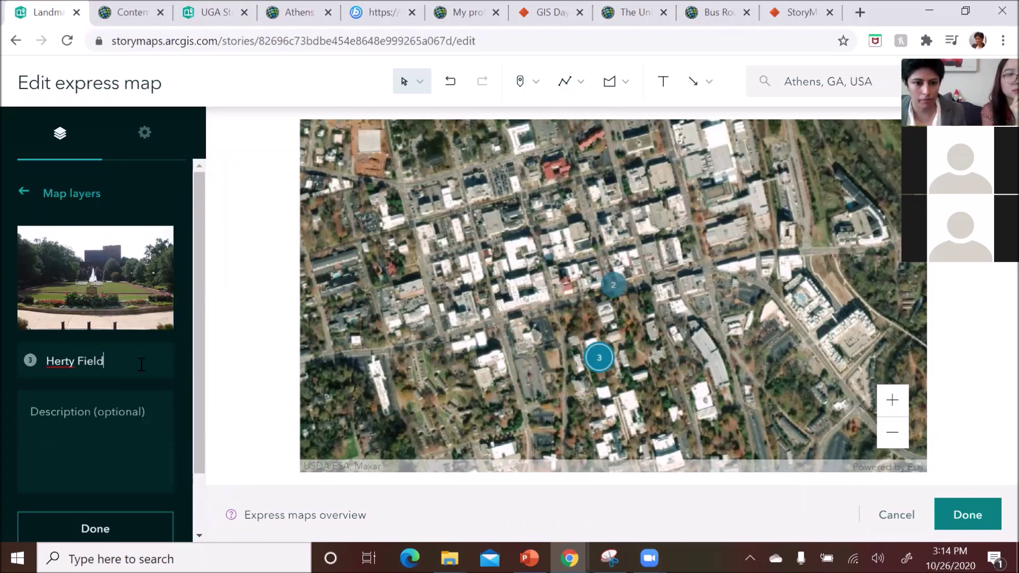
left_click(117, 528)
- Pan and zoom the aerial map until Sanford Stadium, Arch and Herty Field points sit centred
scroll(477, 369, "down", 2)
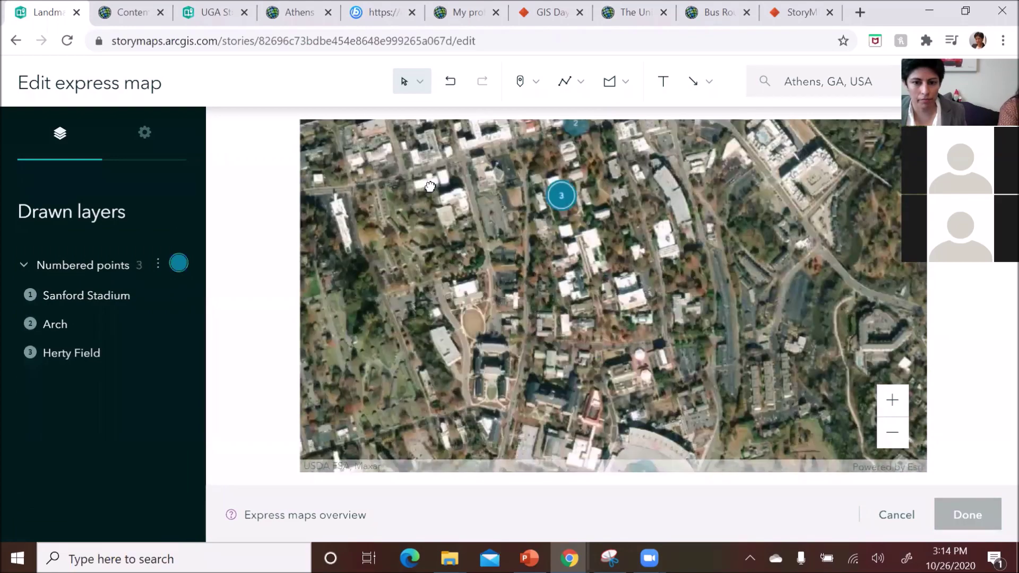
left_click_drag(574, 248, 622, 260)
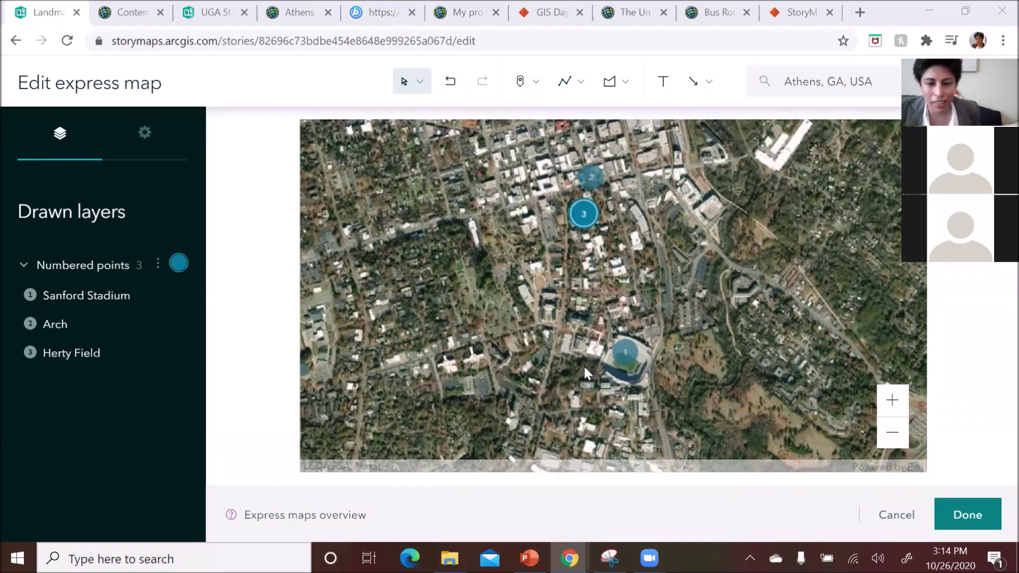
mouse_move(585, 215)
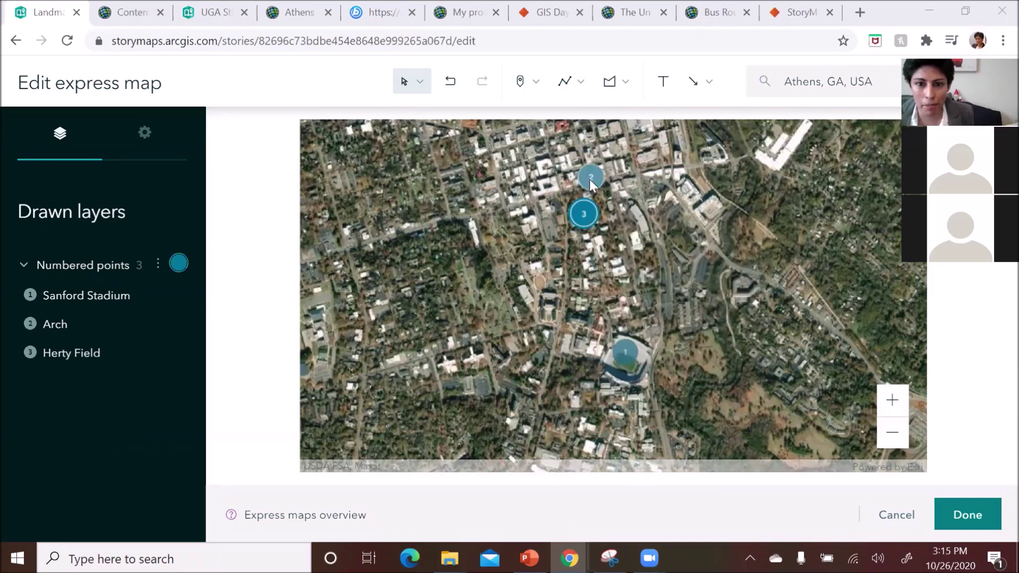
mouse_move(591, 179)
mouse_move(626, 358)
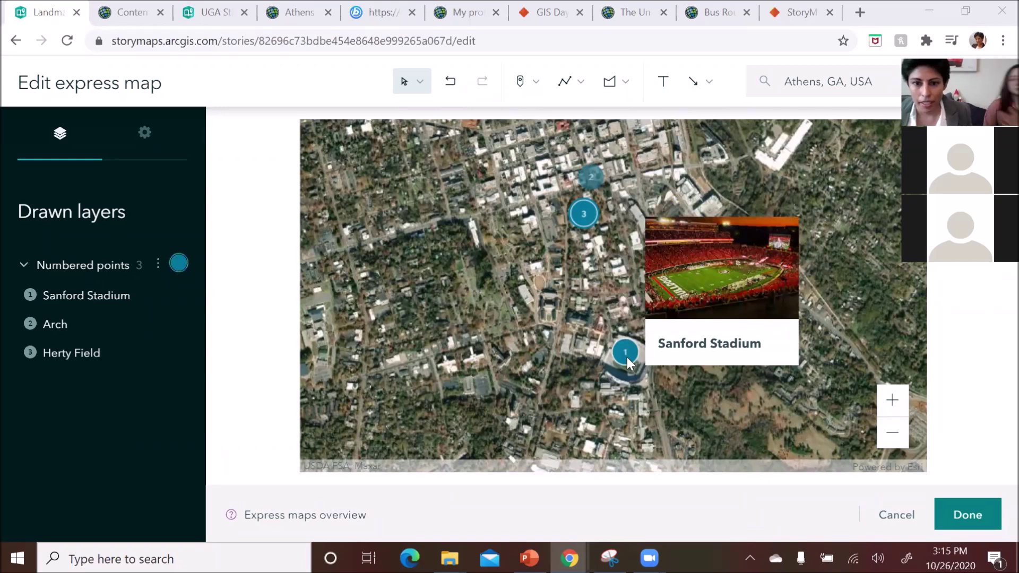
left_click_drag(553, 291, 529, 299)
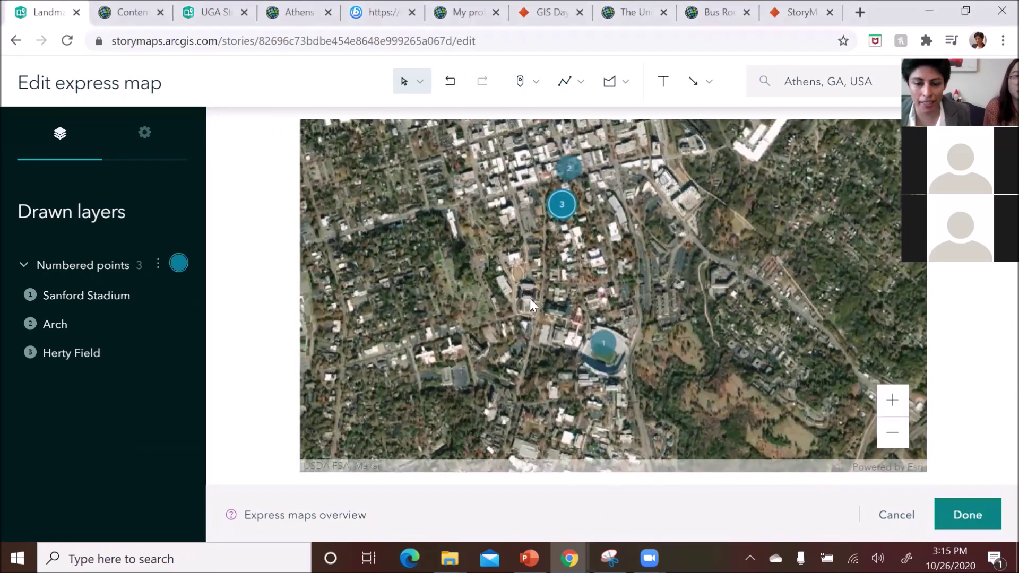
scroll(638, 329, "down", 5)
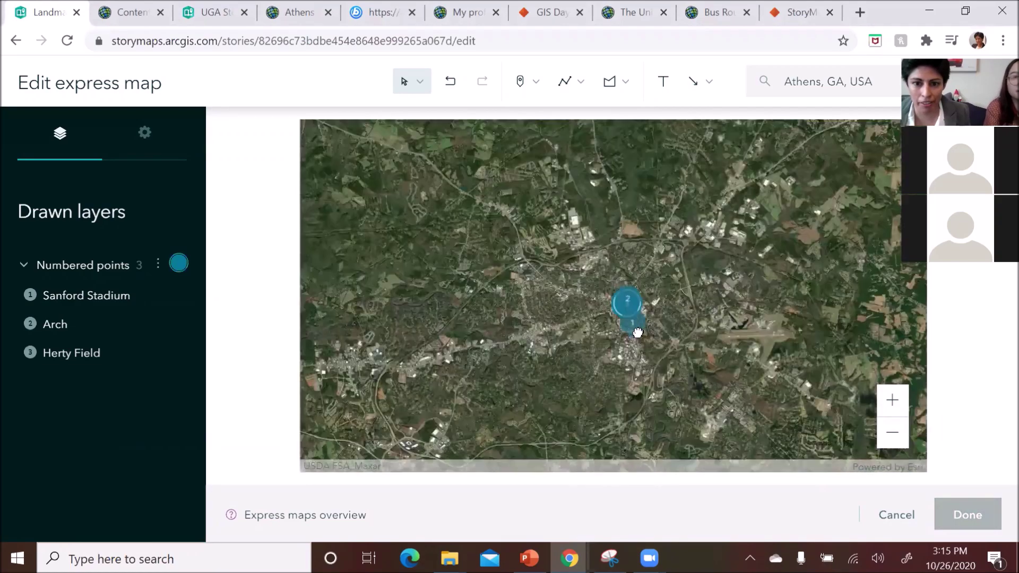
left_click_drag(645, 355, 661, 353)
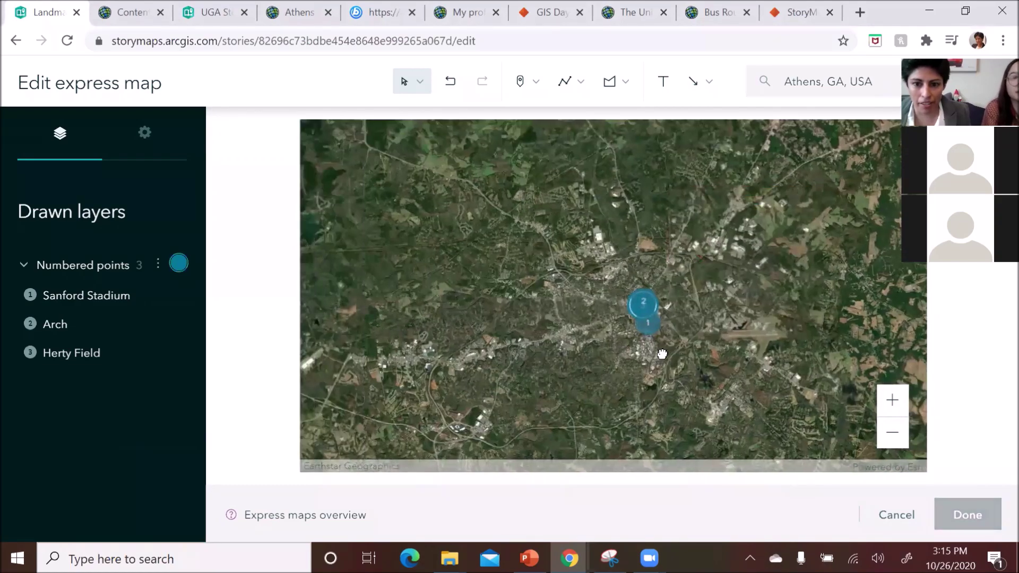
scroll(658, 332, "up", 1)
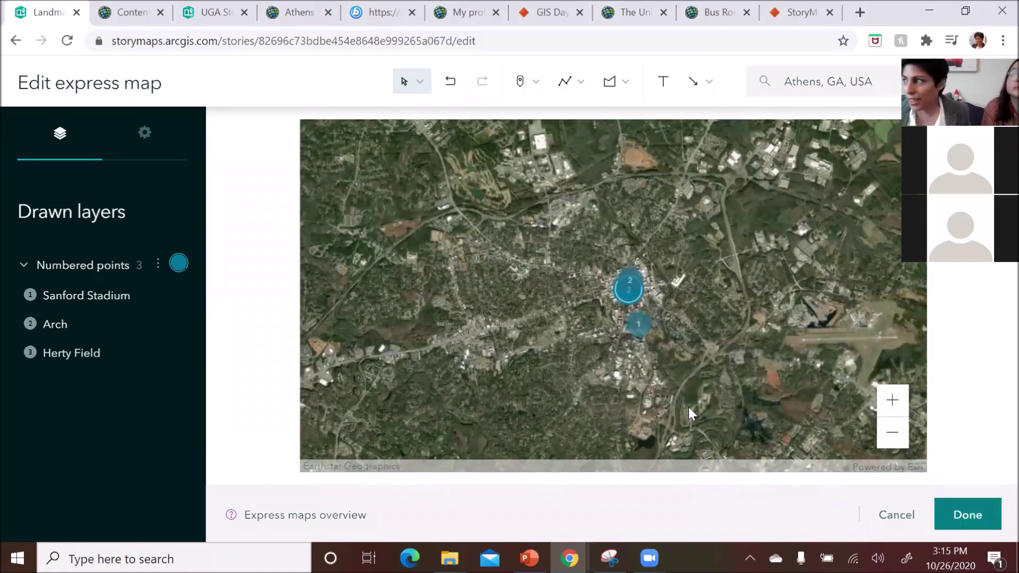
scroll(669, 388, "up", 3)
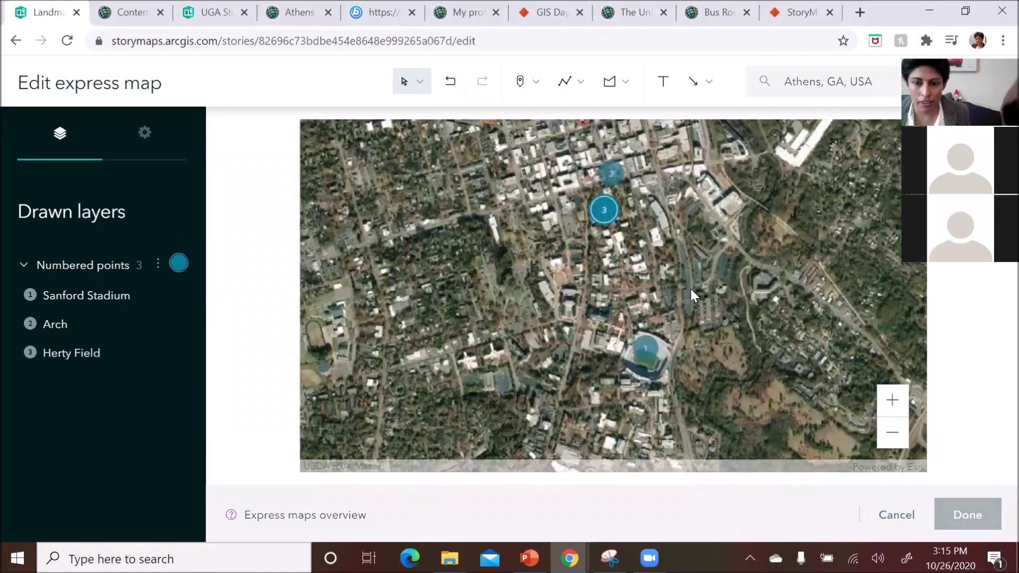
left_click_drag(690, 289, 708, 298)
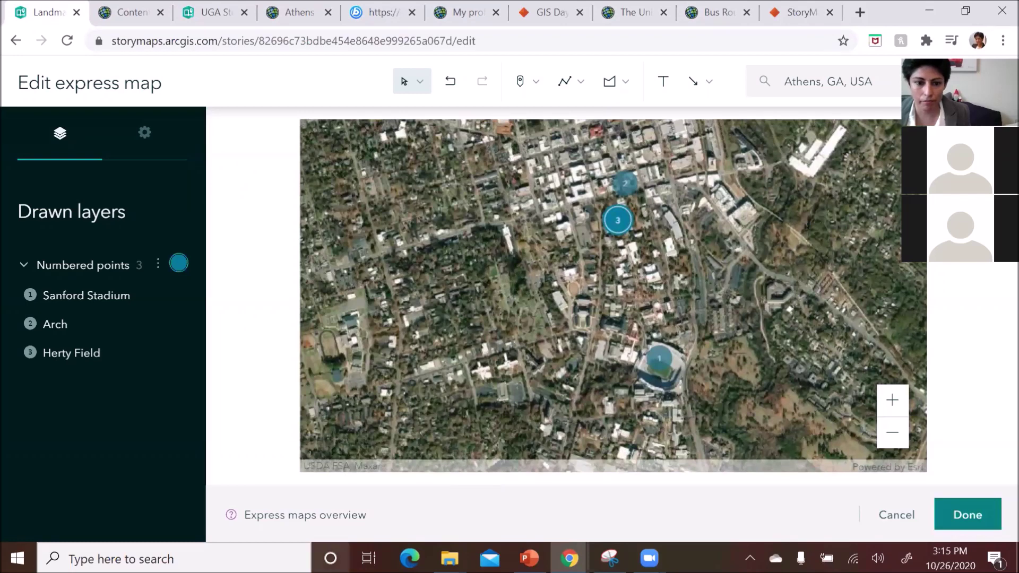
- Save the three-point express map, reopen and close it once more, then move to empty slide 4
left_click(966, 517)
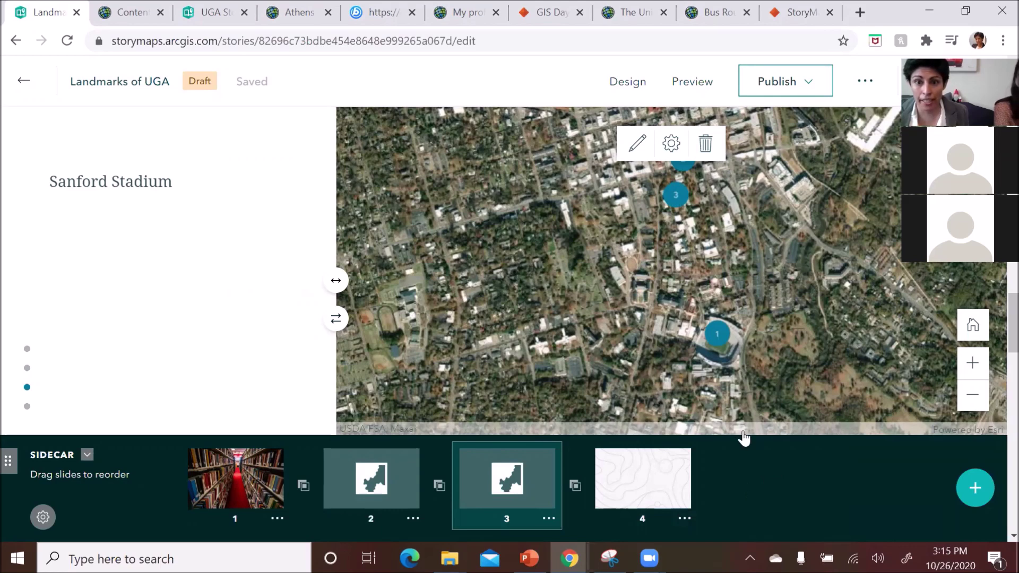
left_click(636, 150)
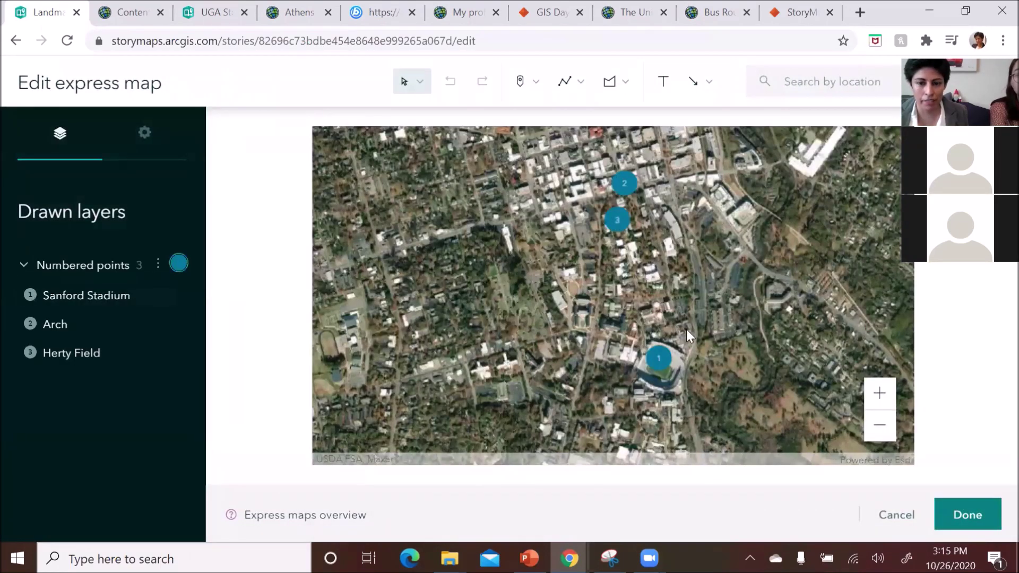
left_click(967, 516)
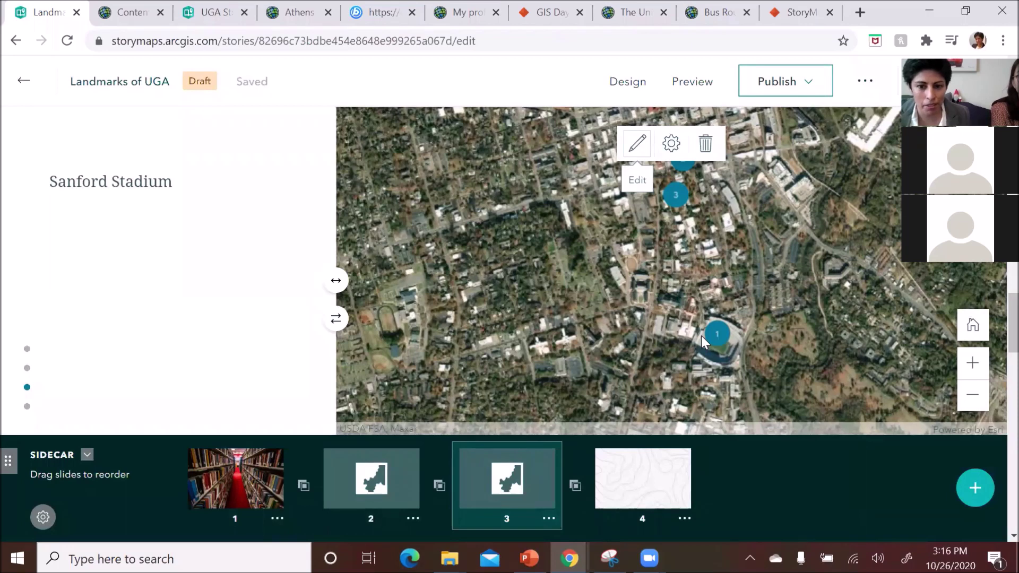
left_click(653, 480)
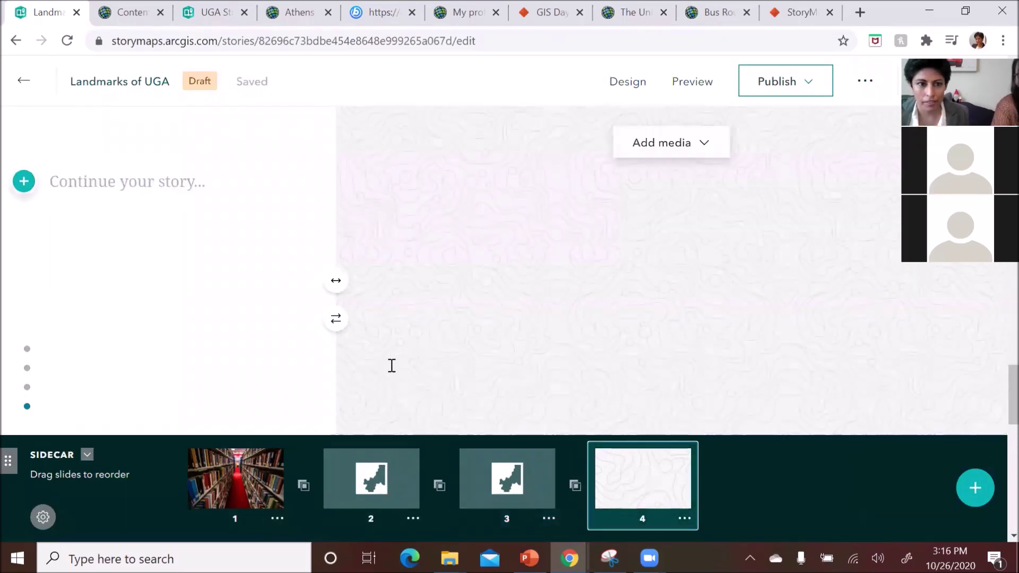
- Title slide 4 'Sandford Sadium' and choose to add a map from the media options
left_click(117, 181)
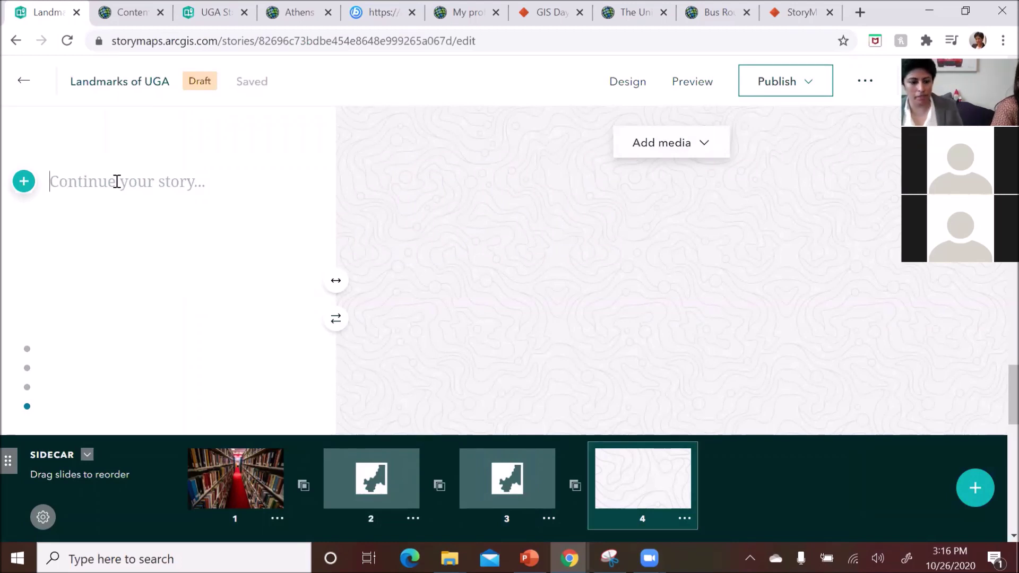
type("San")
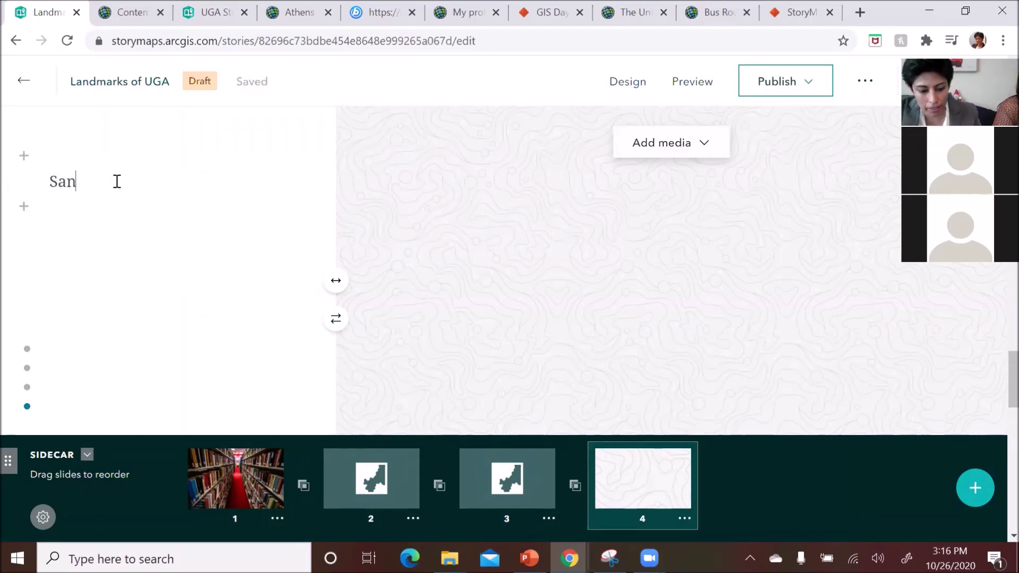
type("dford")
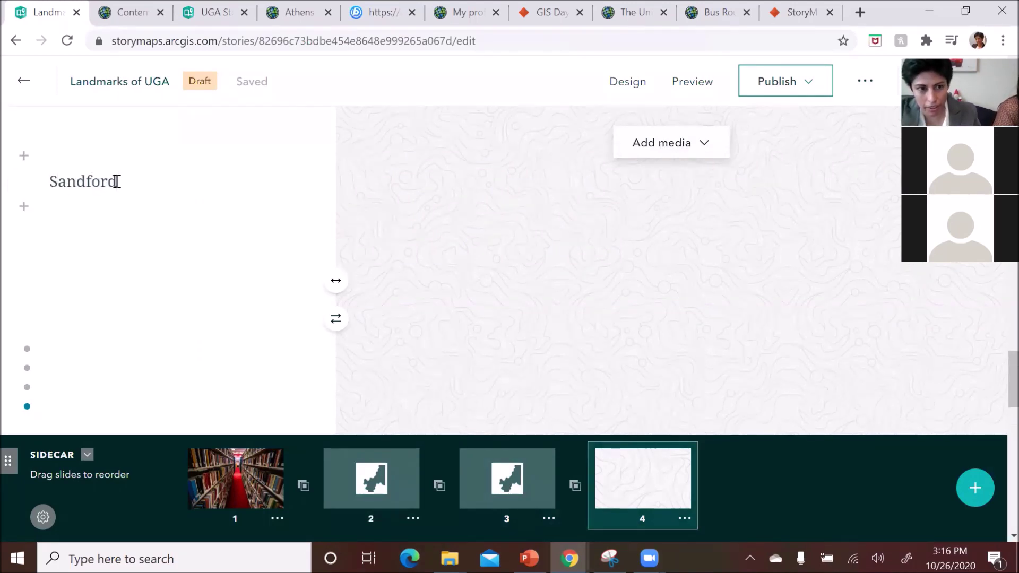
type(" Sadium")
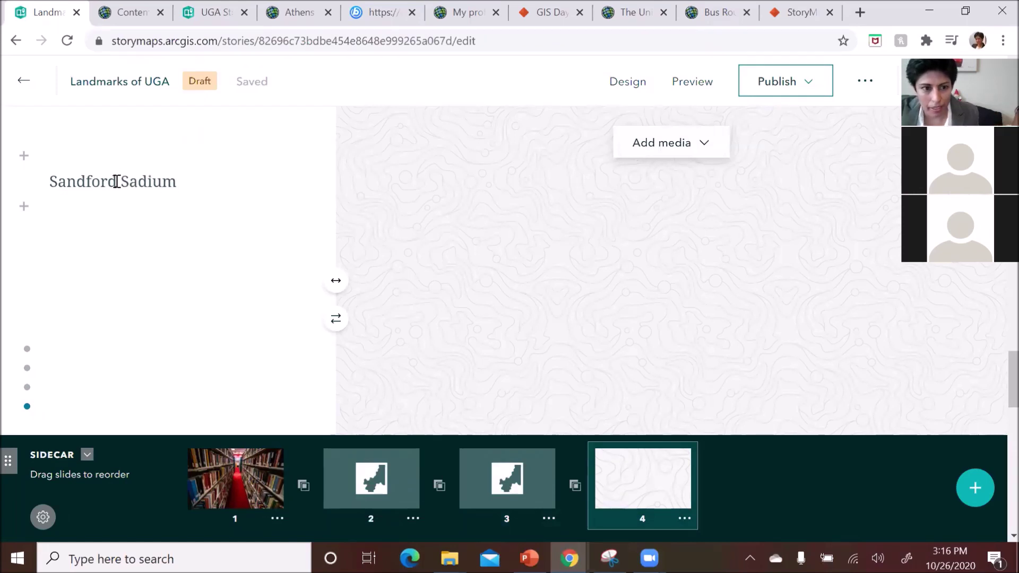
left_click(707, 147)
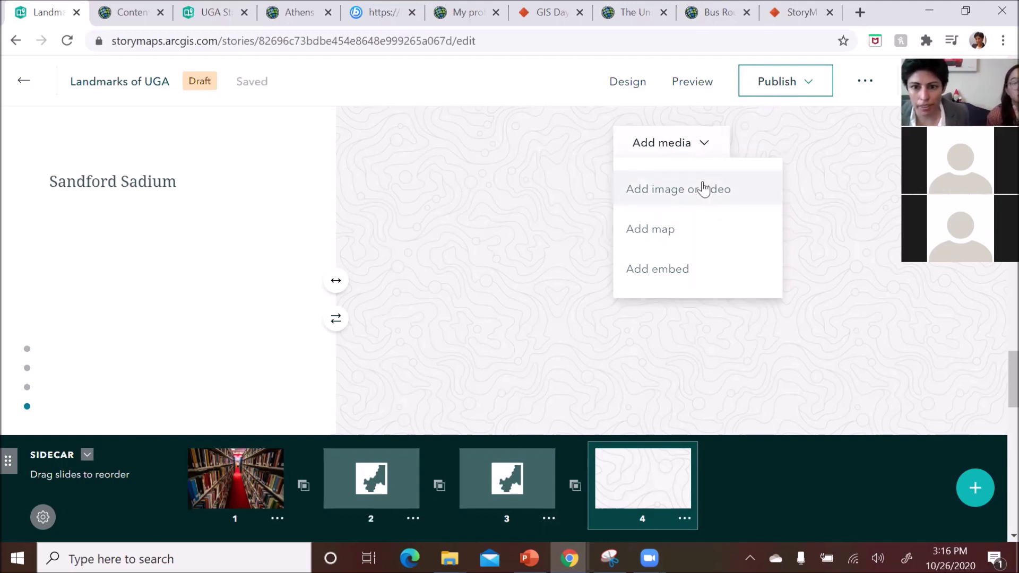
left_click(657, 229)
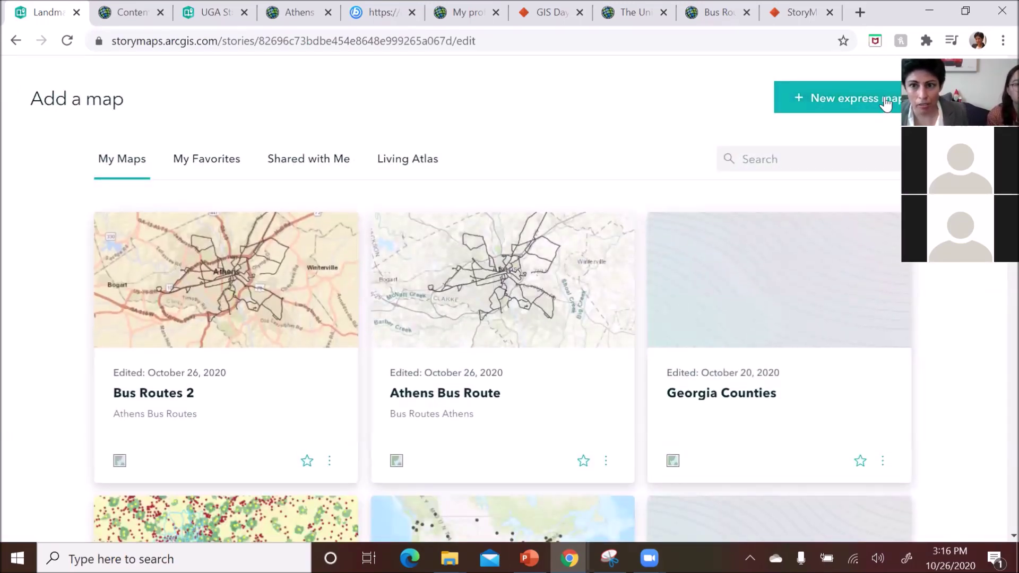
- Create a new express map and centre it on Athens, GA using the location search
left_click(869, 103)
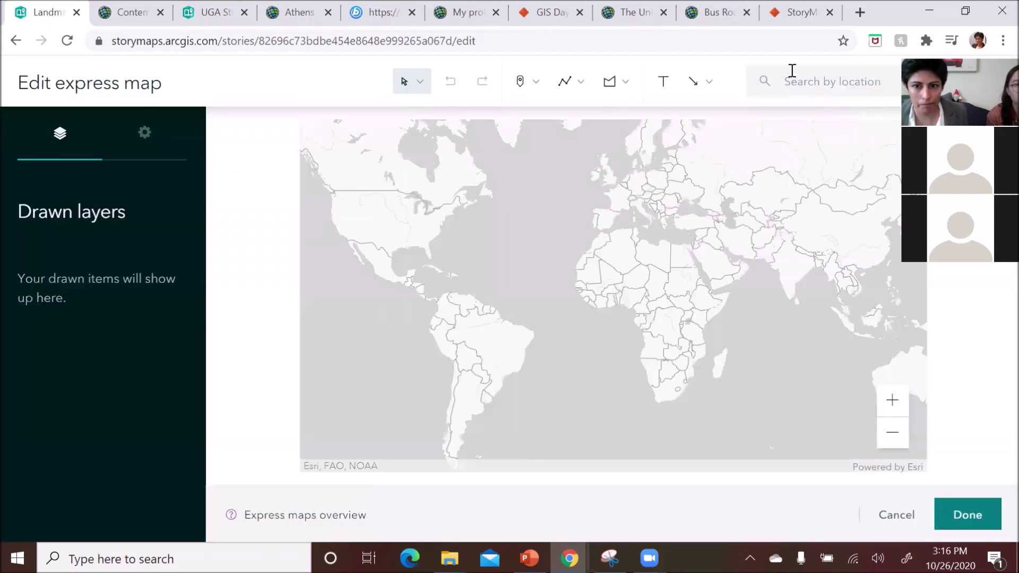
left_click(812, 82)
type("athens")
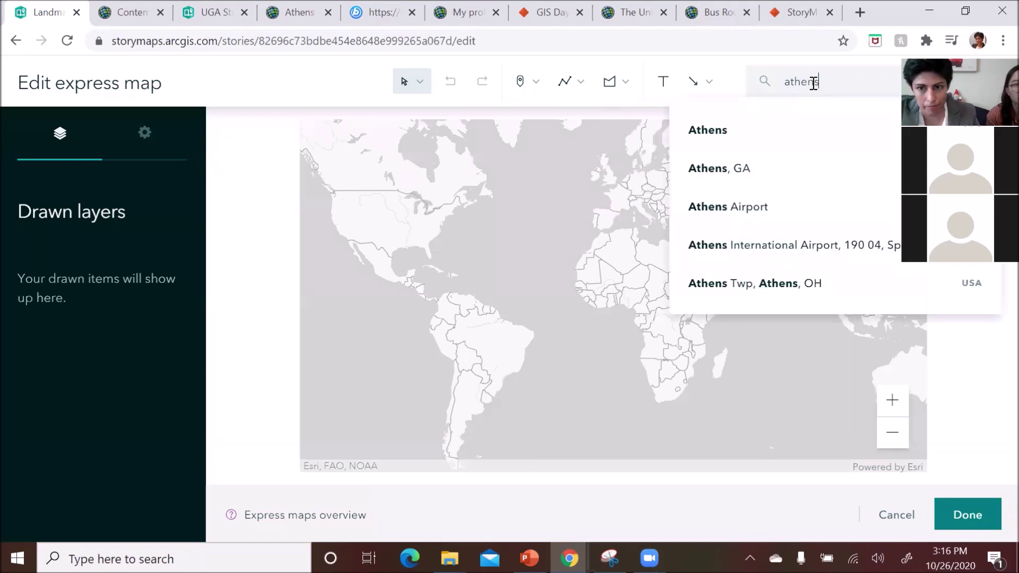
left_click(743, 170)
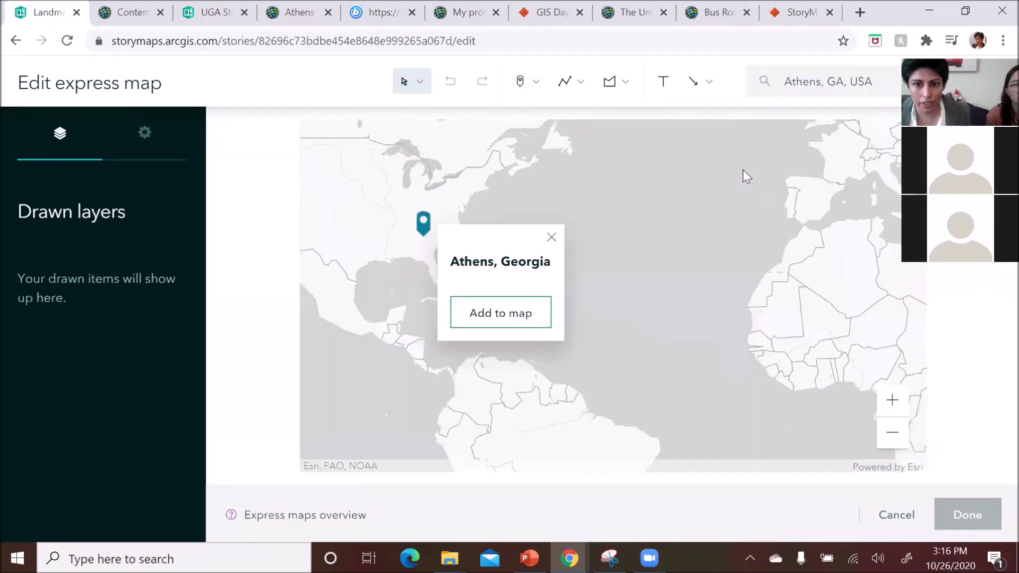
left_click(741, 193)
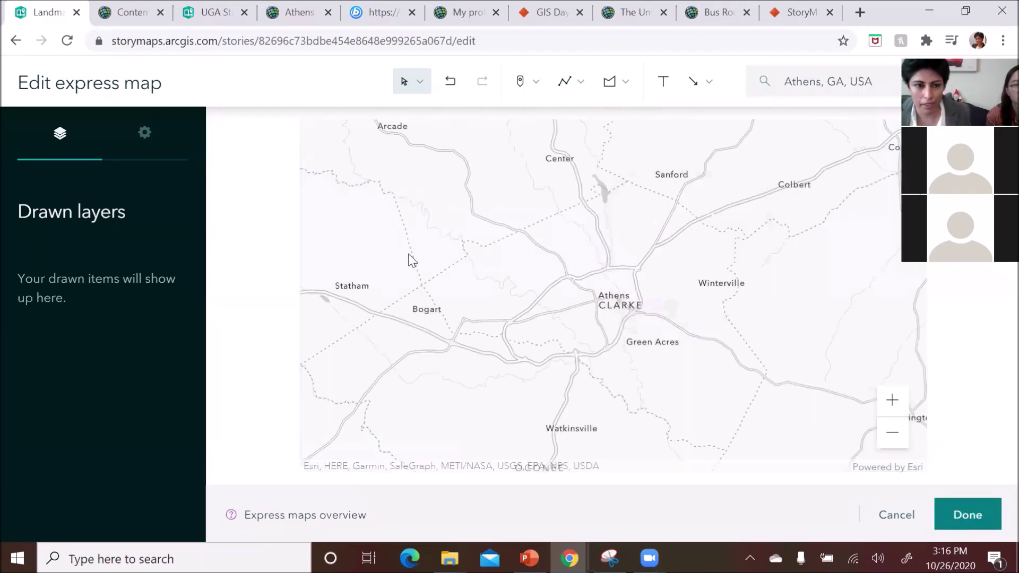
left_click(144, 133)
- Switch the express map's basemap to satellite Imagery after trying Charted Territory
left_click(150, 510)
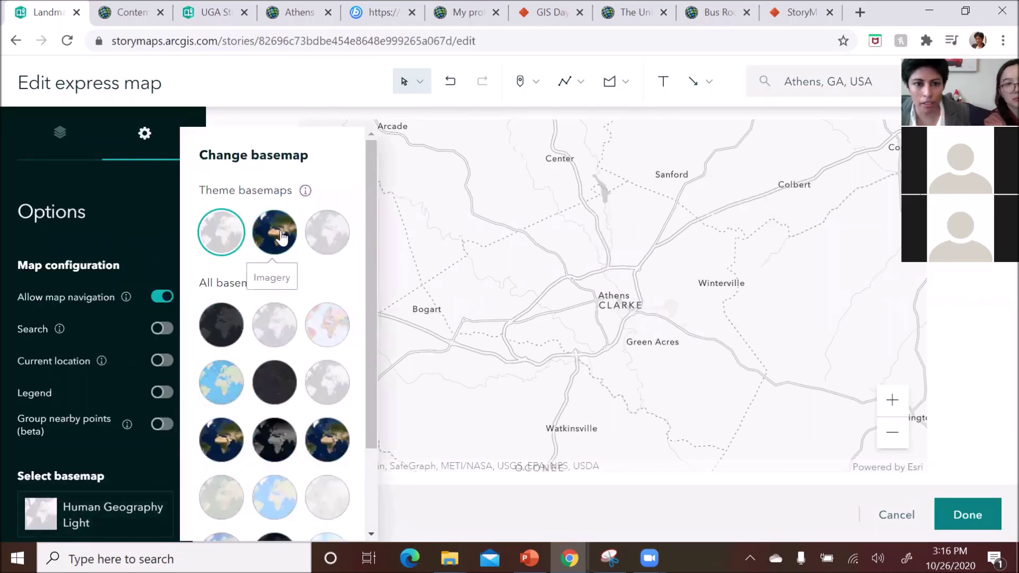
left_click(329, 339)
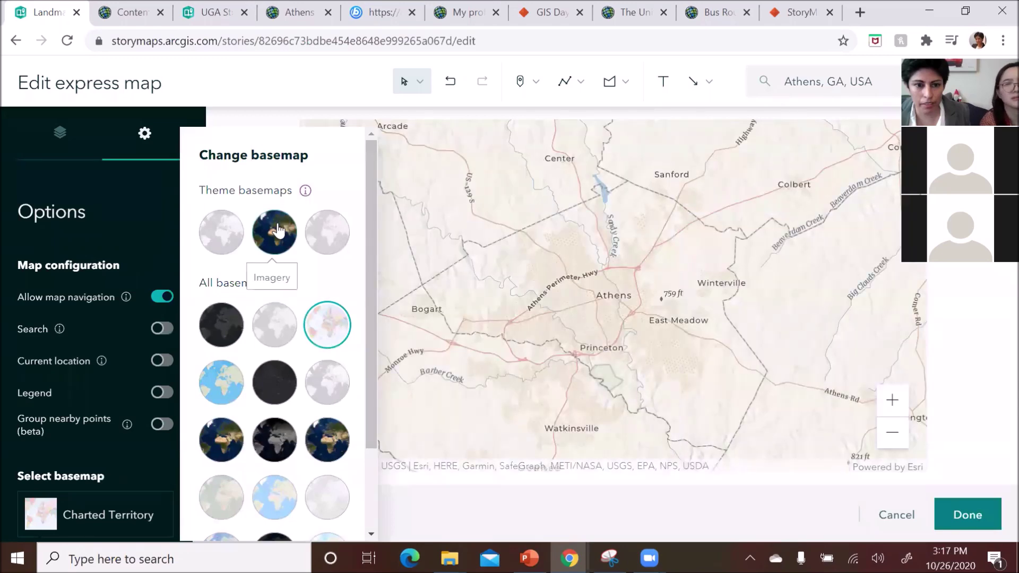
left_click(282, 221)
- Zoom and pan the imagery to frame Sanford Stadium's field closely
scroll(643, 295, "up", 5)
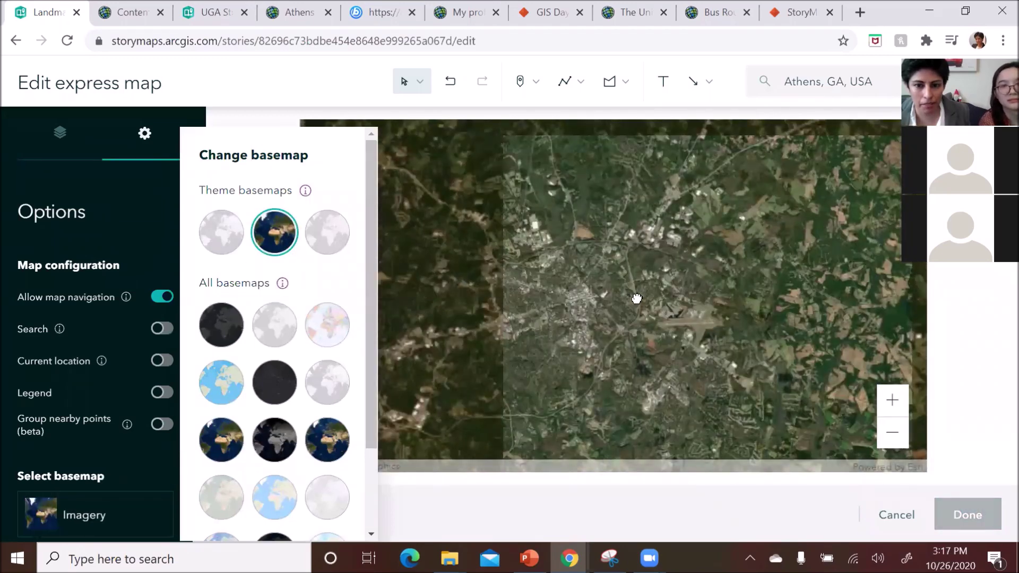
left_click_drag(668, 299, 707, 310)
left_click(707, 310)
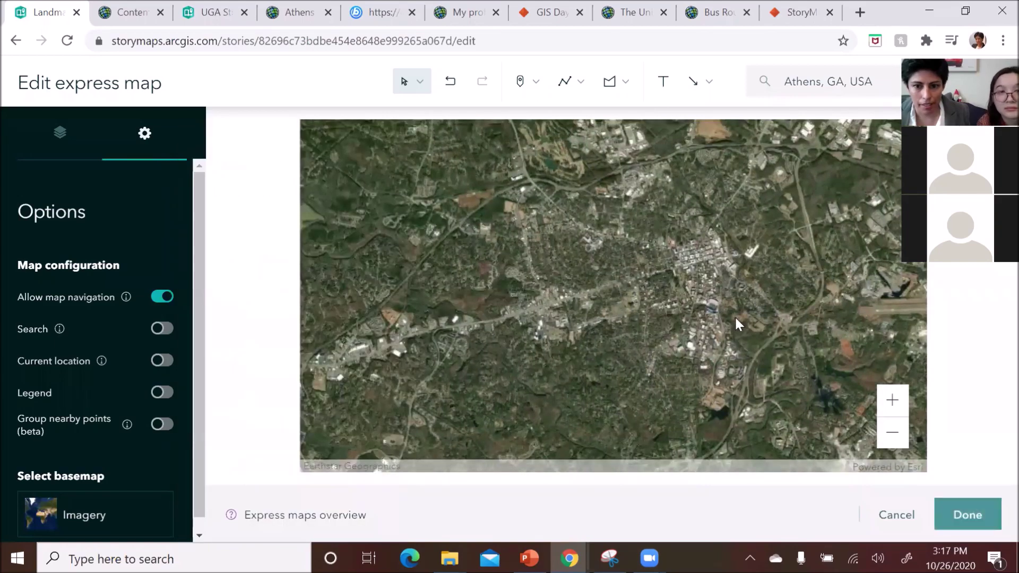
scroll(734, 315, "up", 5)
scroll(682, 291, "up", 4)
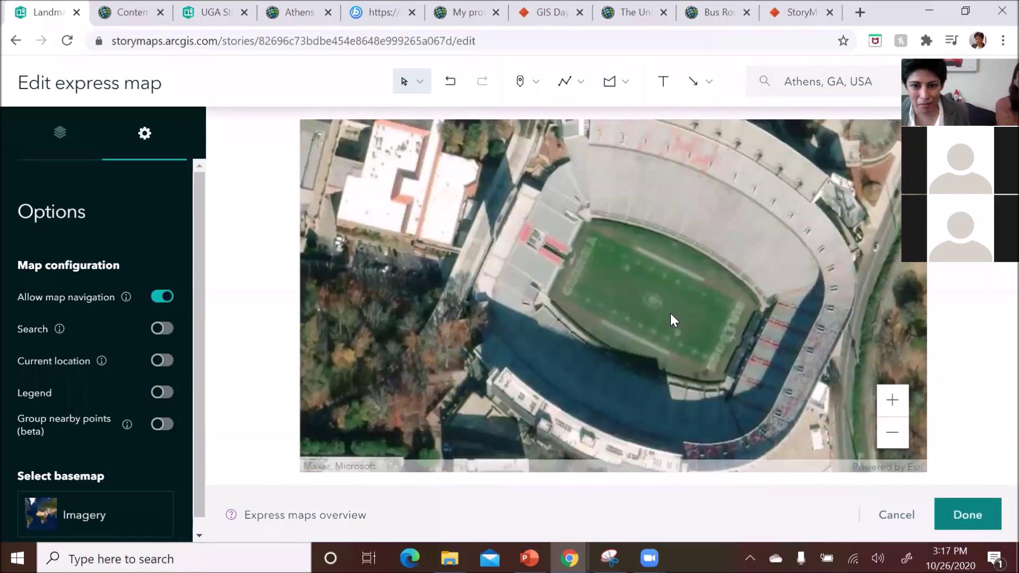
scroll(670, 315, "down", 1)
left_click_drag(670, 315, 619, 312)
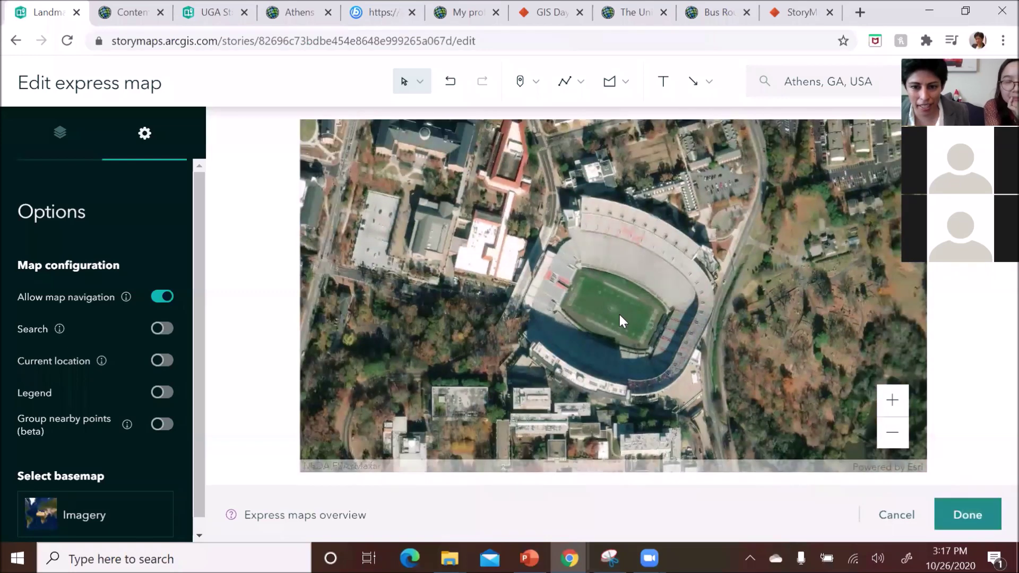
scroll(619, 313, "up", 1)
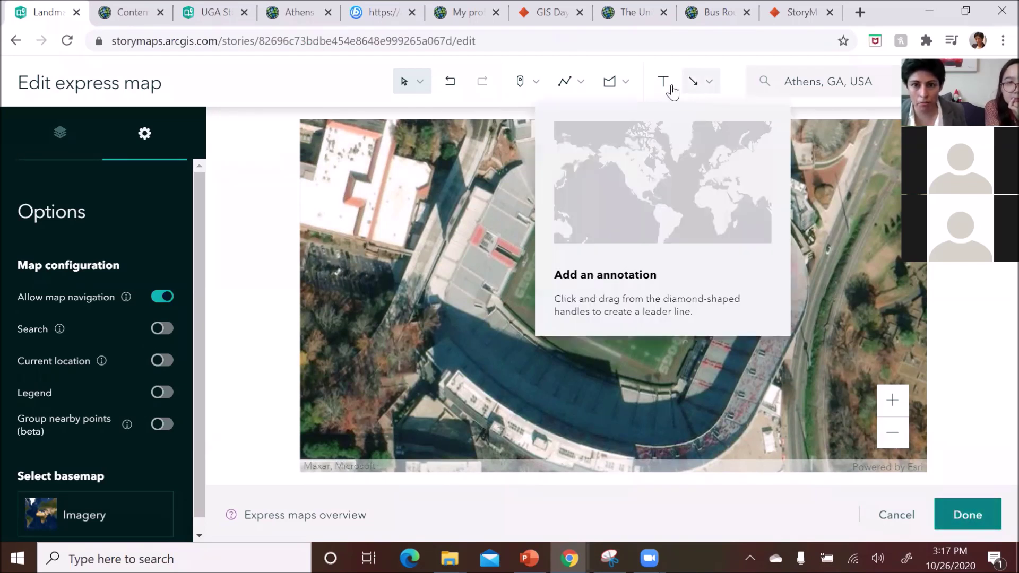
- Add a 'Sanford Stadium' text annotation on the field, keeping the dark background, white text style
left_click(662, 84)
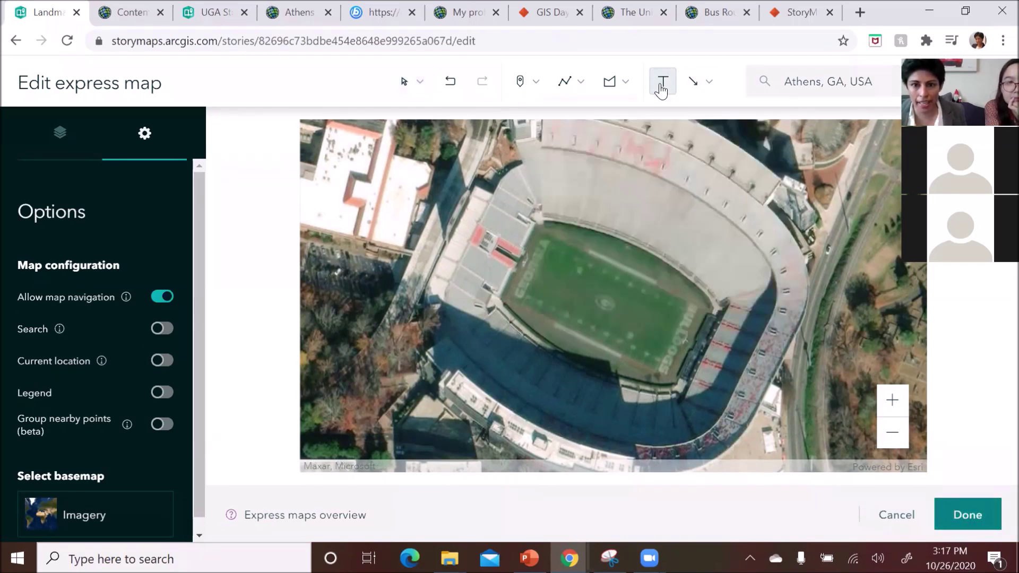
left_click(548, 265)
type("S")
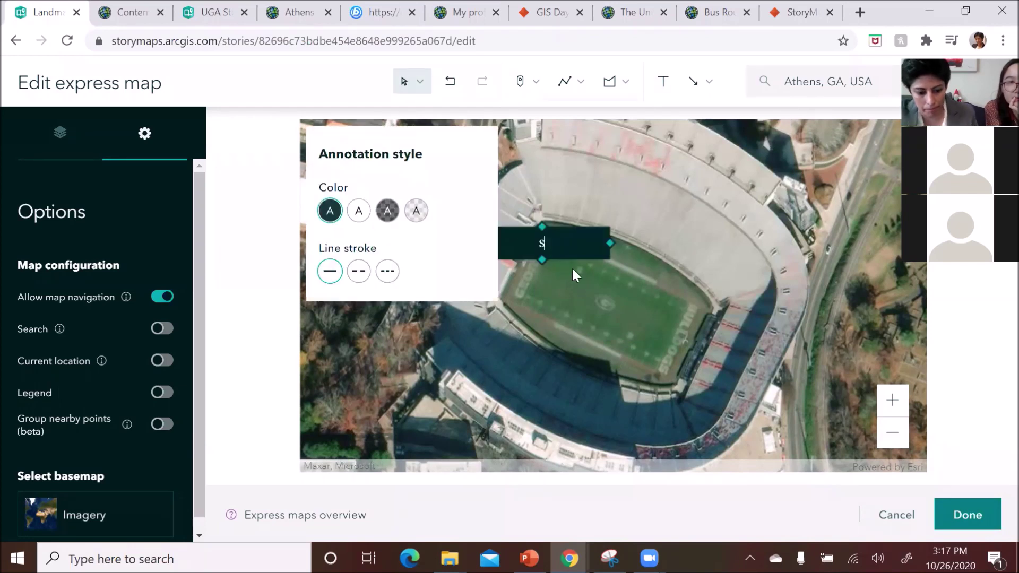
type("anford Stadium")
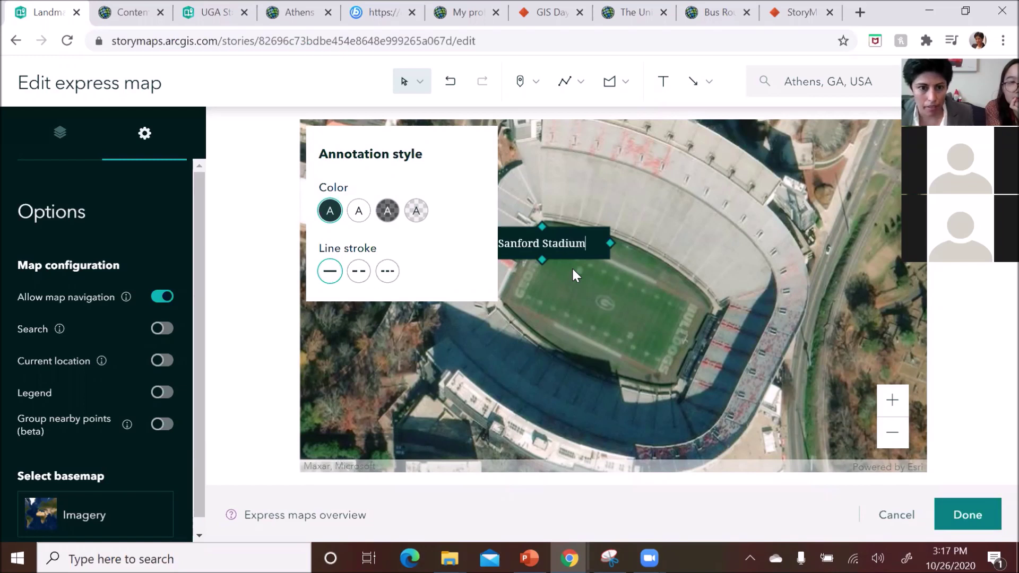
left_click(387, 211)
left_click(359, 211)
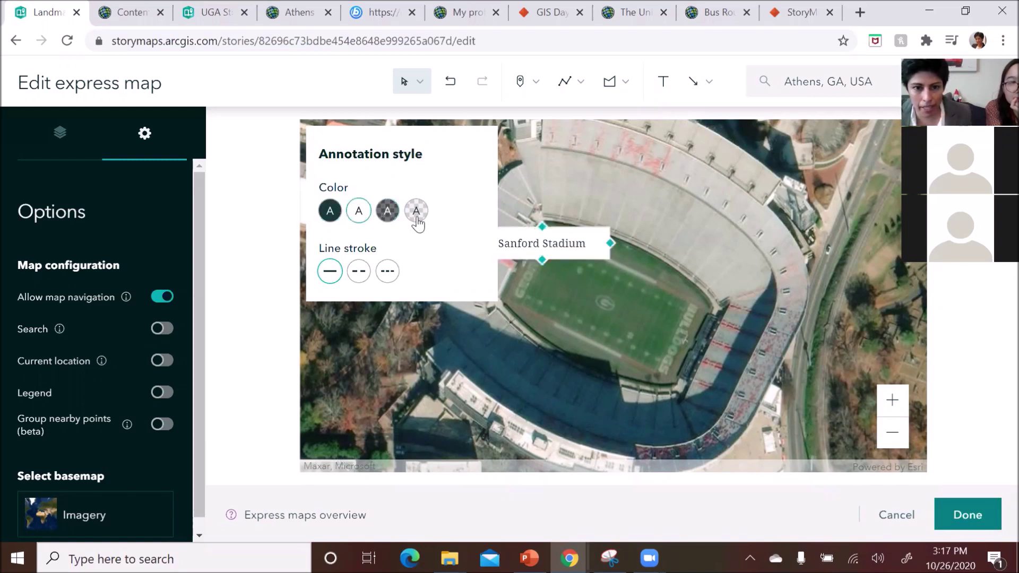
left_click(416, 211)
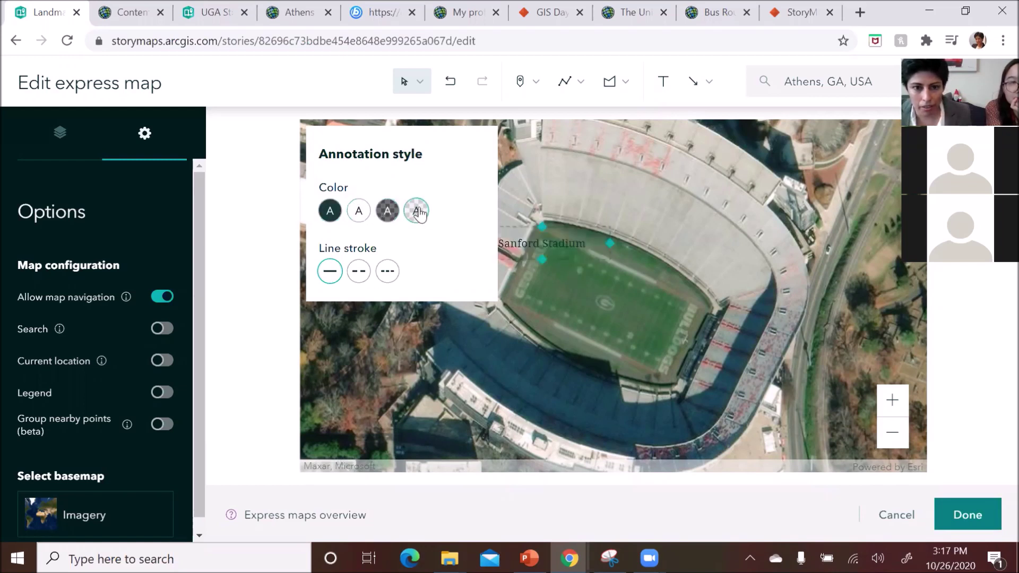
left_click(330, 211)
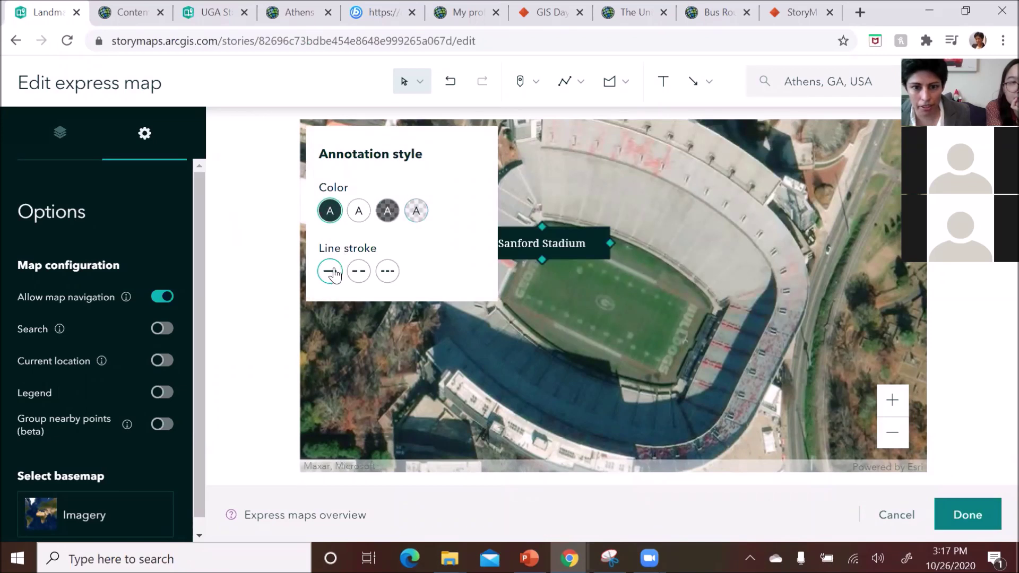
left_click(520, 287)
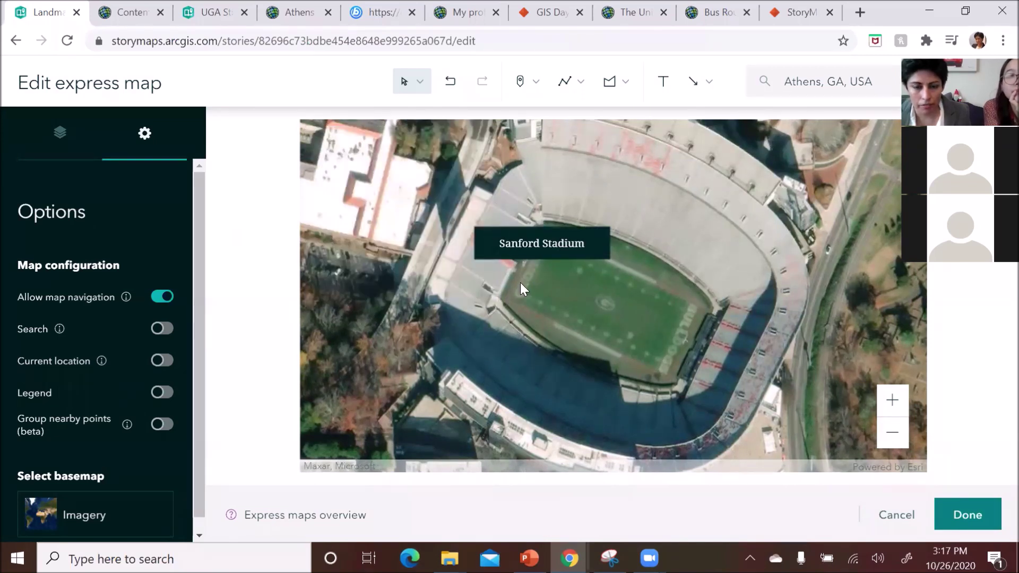
- Move the label to the map's top-left with a leader line pointing at the field
left_click(545, 228)
left_click_drag(542, 226, 539, 166)
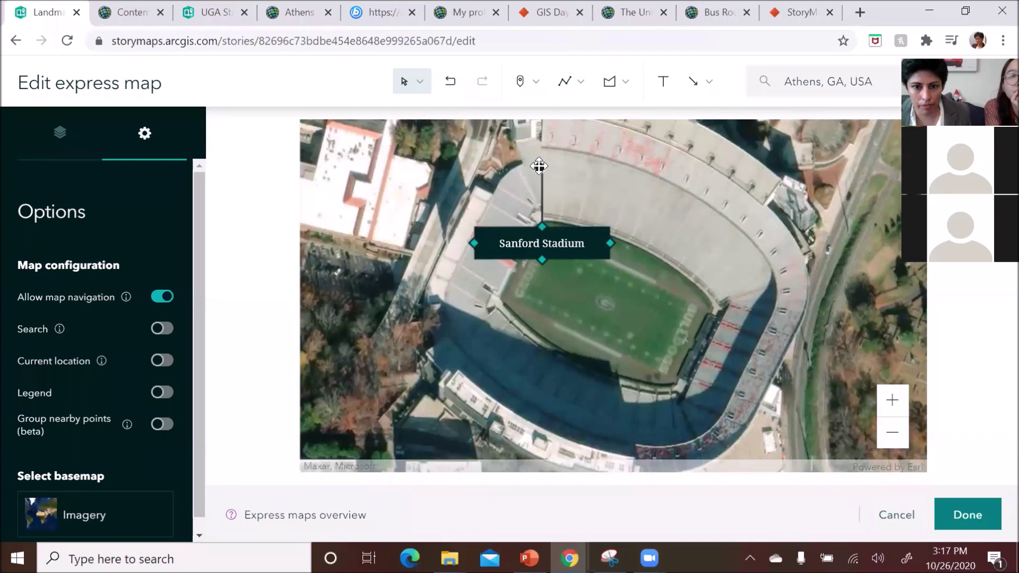
left_click(542, 229)
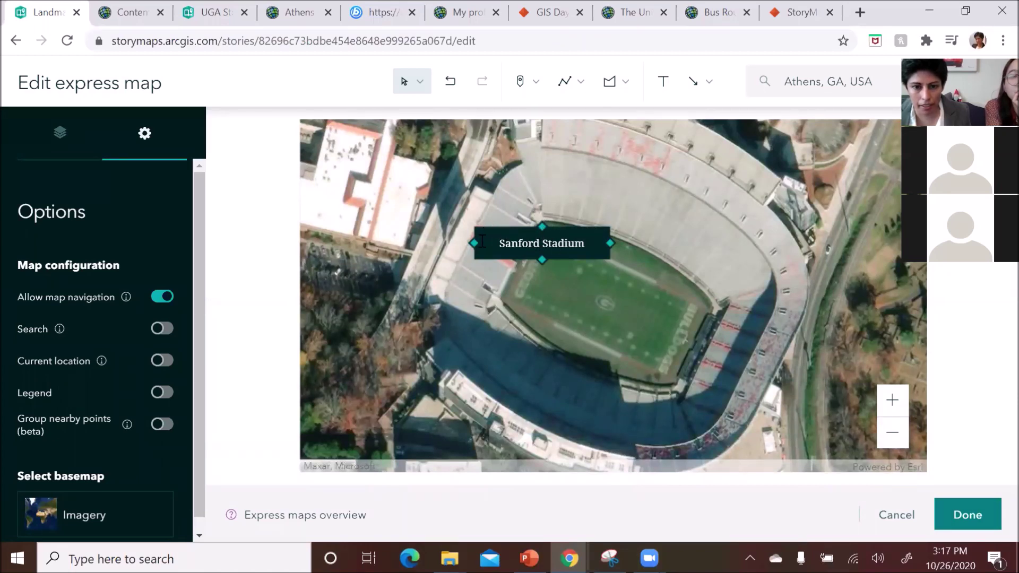
left_click_drag(482, 237, 584, 254)
left_click_drag(581, 292, 357, 163)
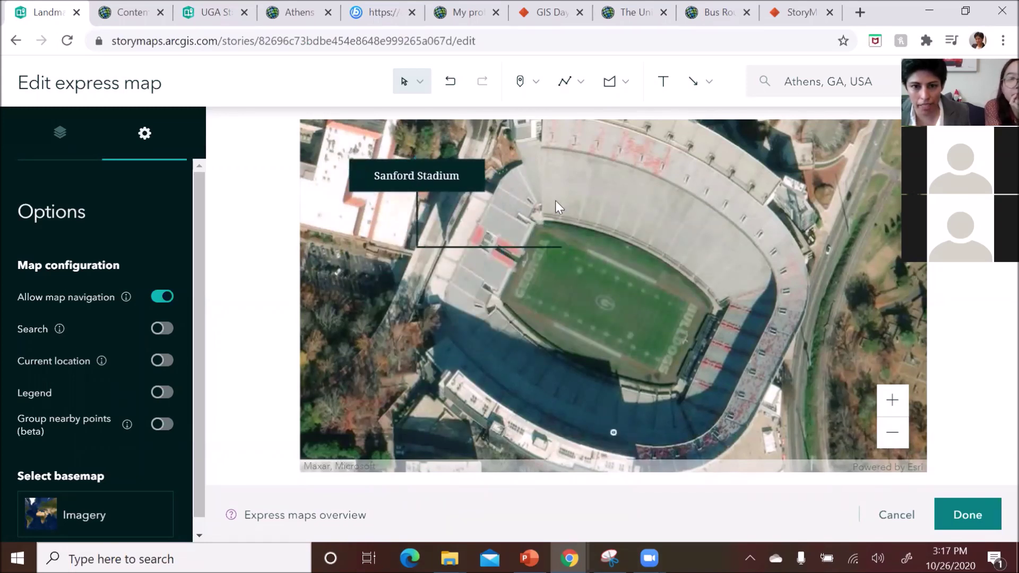
left_click_drag(562, 248, 573, 288)
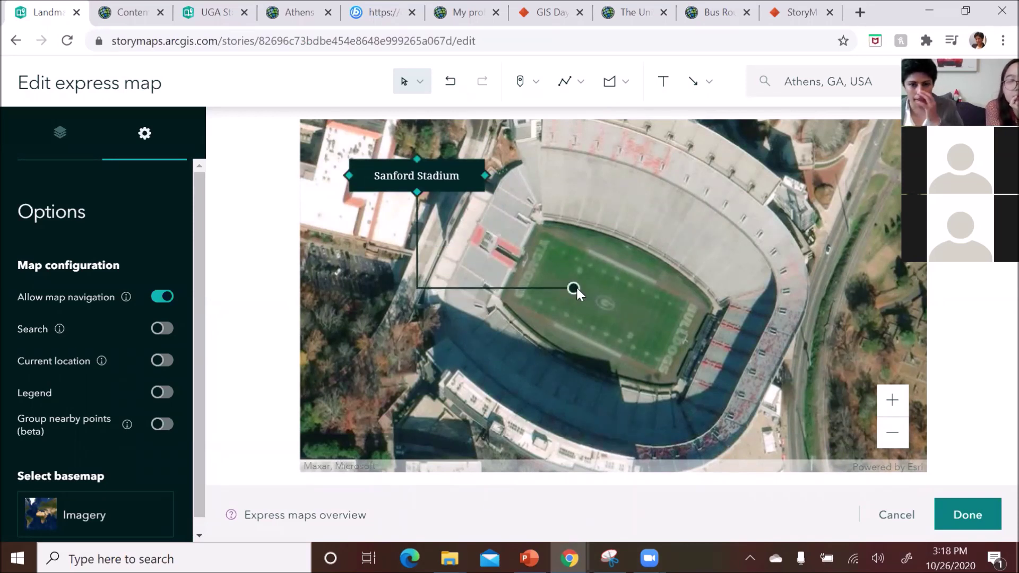
left_click(468, 281)
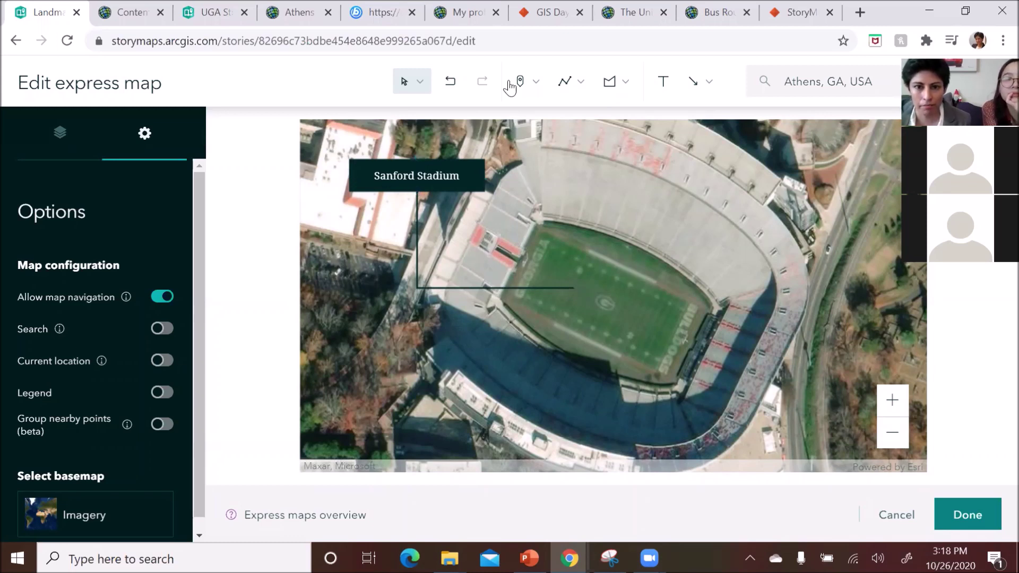
left_click(582, 84)
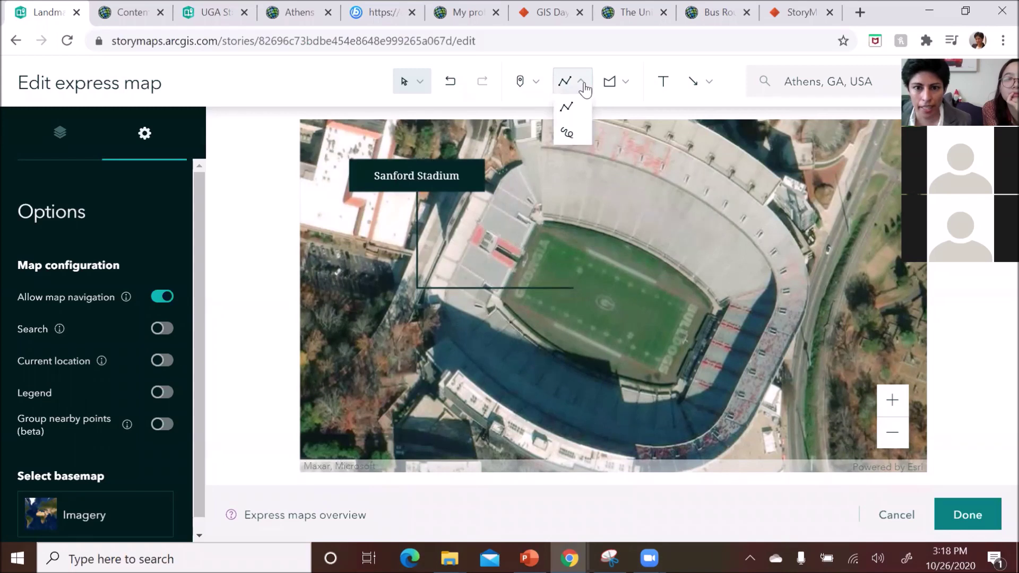
left_click(624, 85)
mouse_move(712, 83)
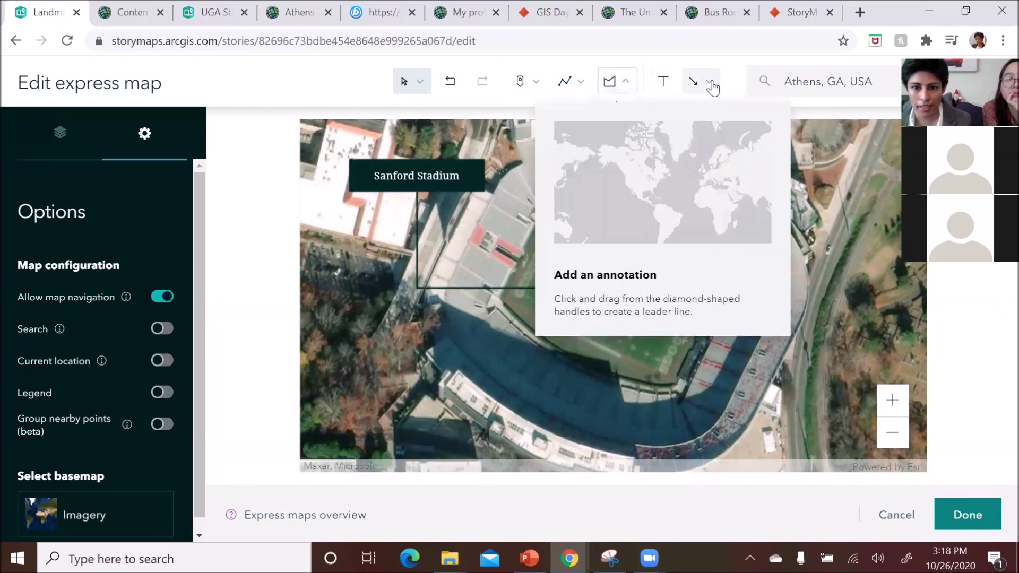
left_click(711, 82)
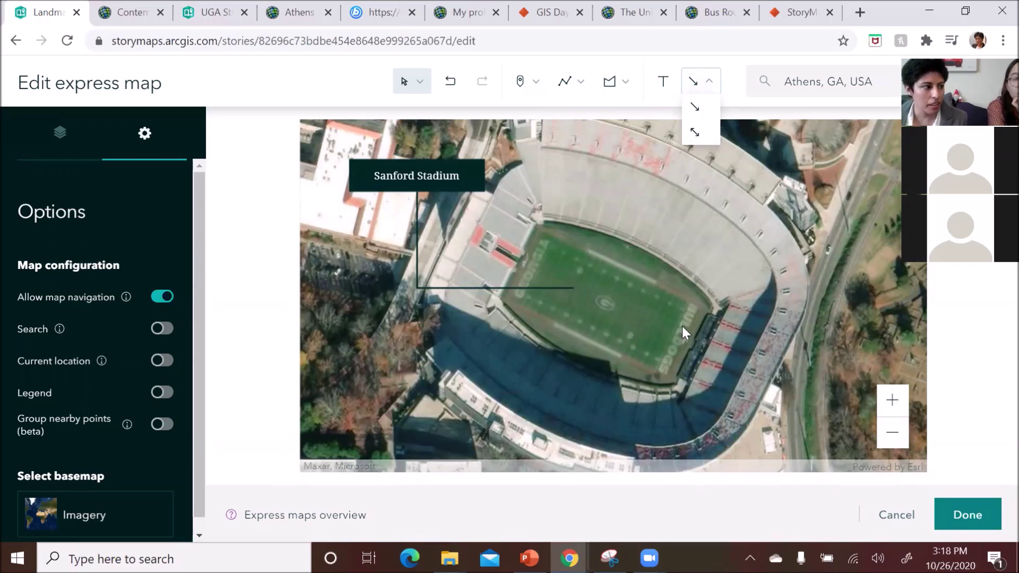
left_click(393, 179)
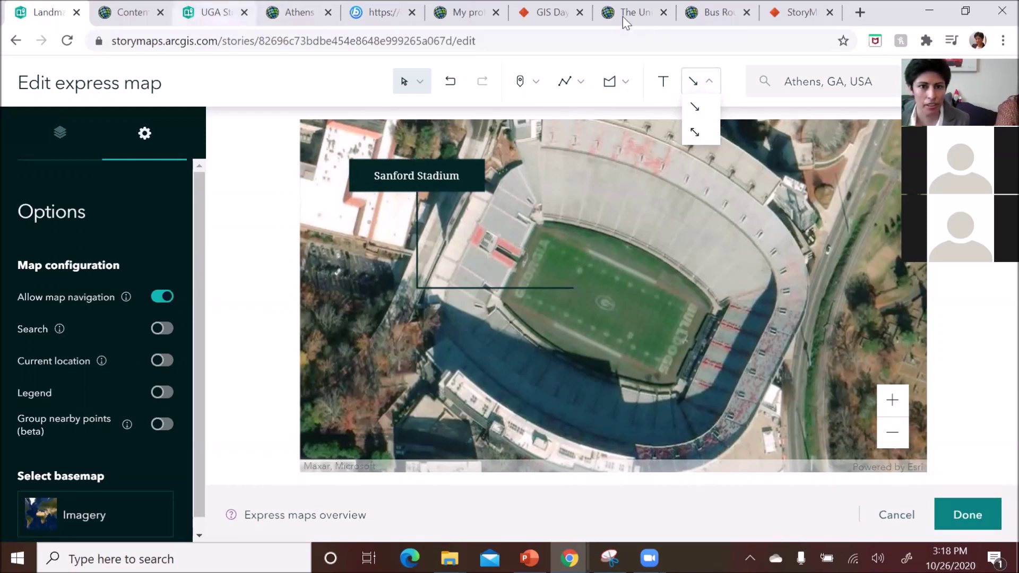
left_click(550, 16)
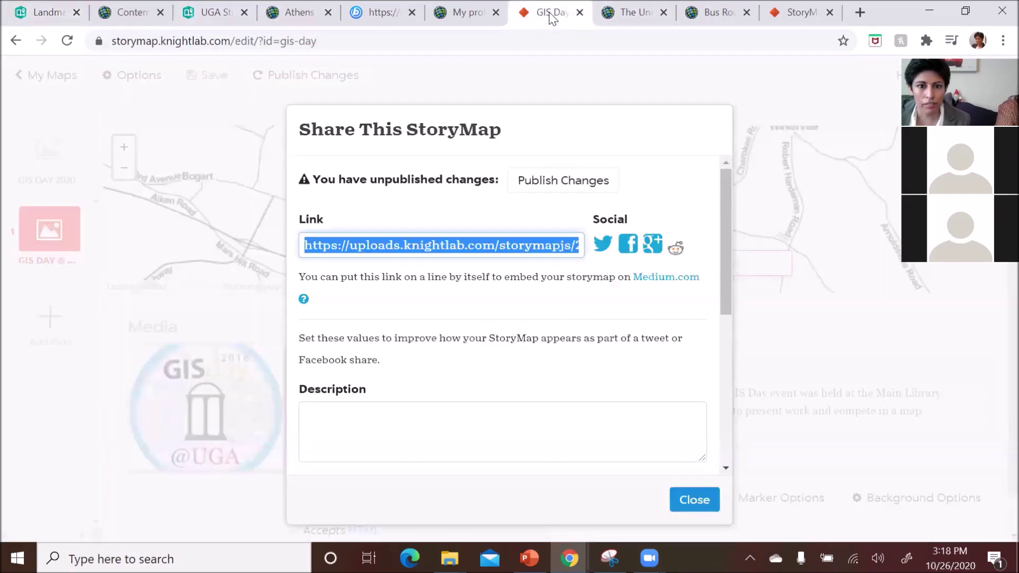
- Close the Share This StoryMap dialog to return to the GIS DAY @ UGA slide
left_click(694, 500)
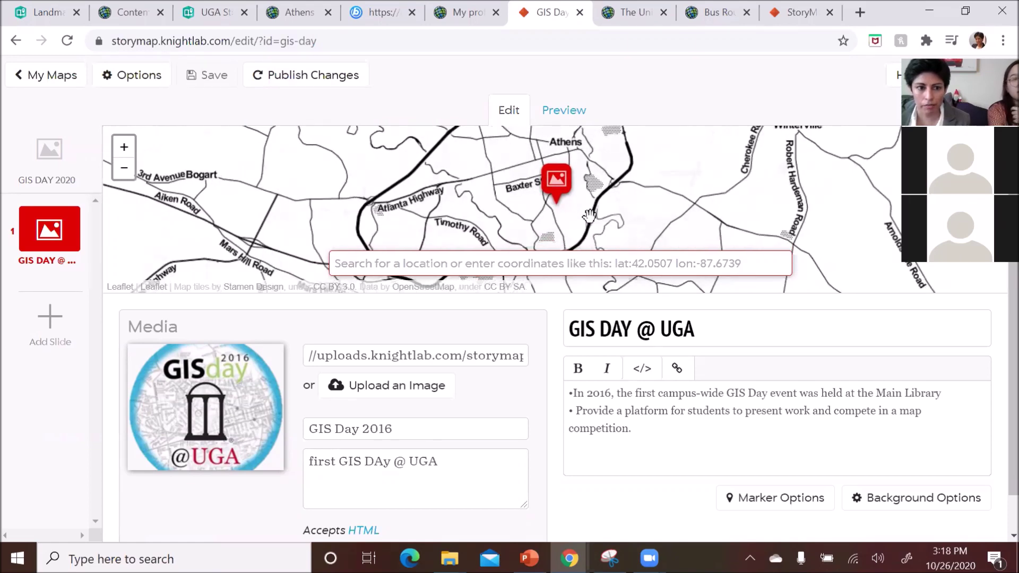
- Add a second slide, drag its marker toward campus, and save the story
left_click(58, 327)
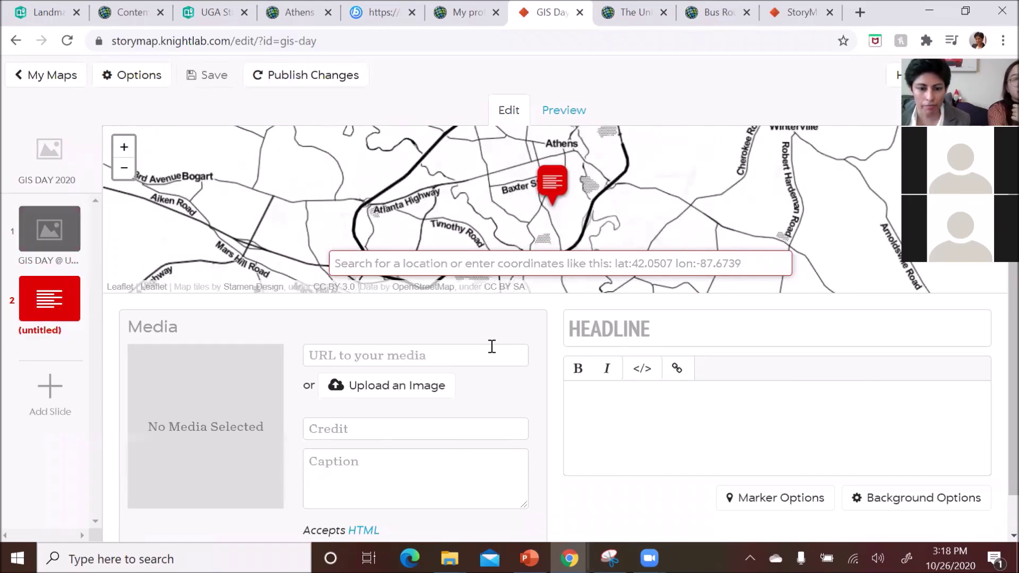
mouse_move(546, 191)
left_mouse_down()
mouse_move(557, 192)
mouse_move(487, 174)
mouse_move(471, 201)
mouse_move(452, 194)
mouse_move(441, 212)
left_mouse_up()
mouse_move(529, 217)
left_mouse_down()
mouse_move(584, 186)
mouse_move(596, 156)
left_mouse_up()
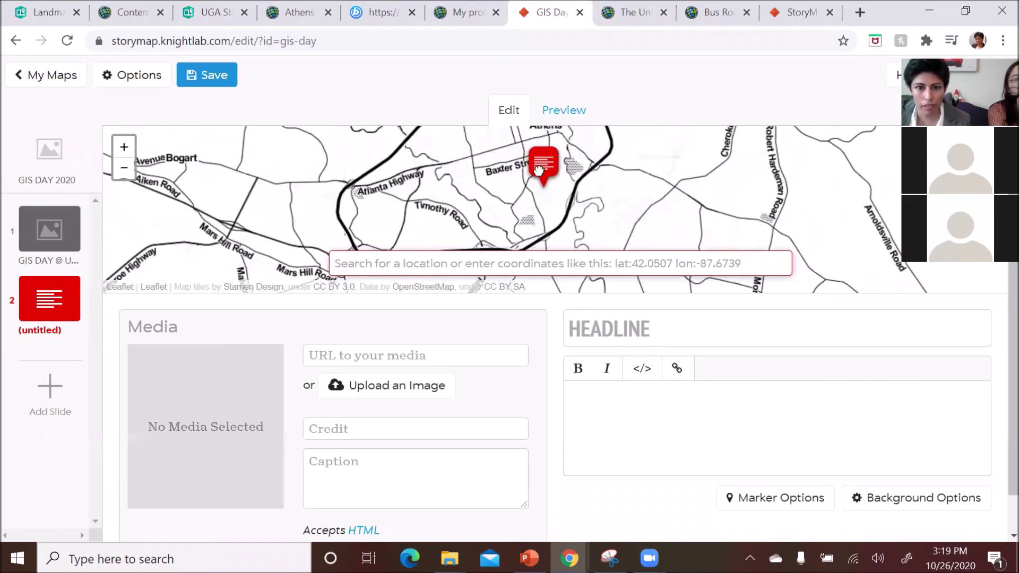
left_click(125, 148)
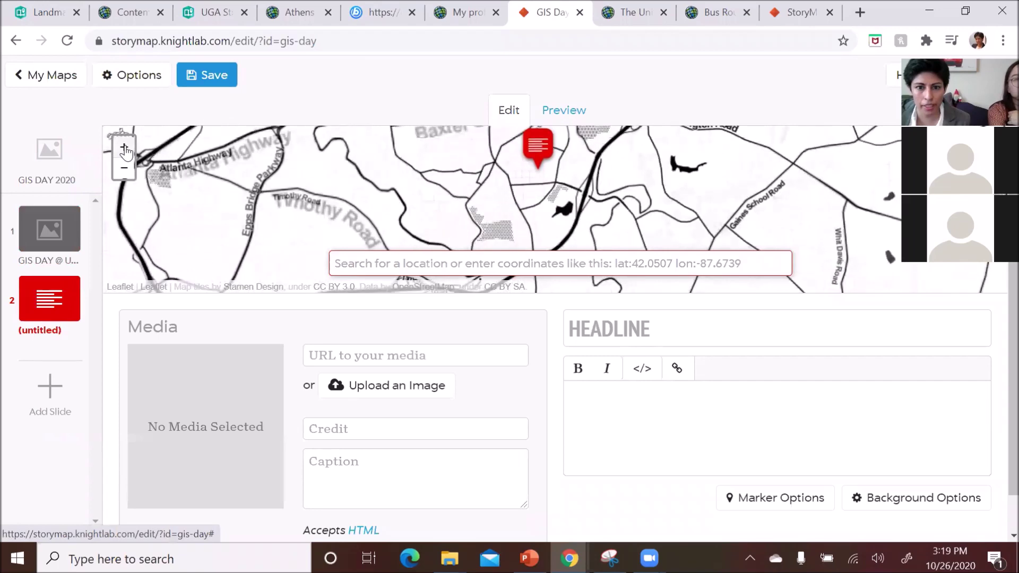
left_click_drag(450, 154, 528, 165)
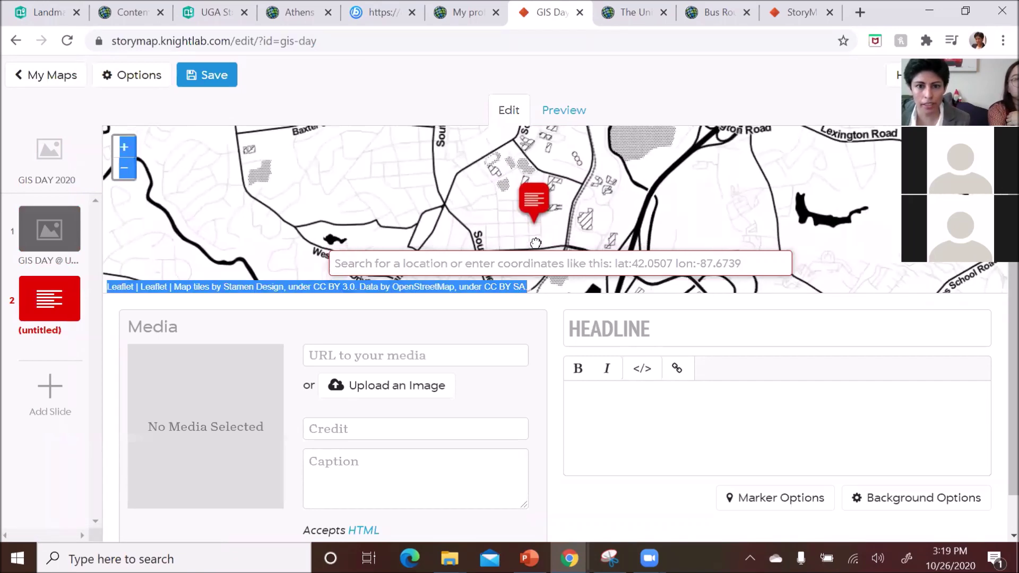
mouse_move(534, 199)
left_mouse_down()
mouse_move(541, 159)
mouse_move(446, 163)
mouse_move(616, 175)
left_mouse_up()
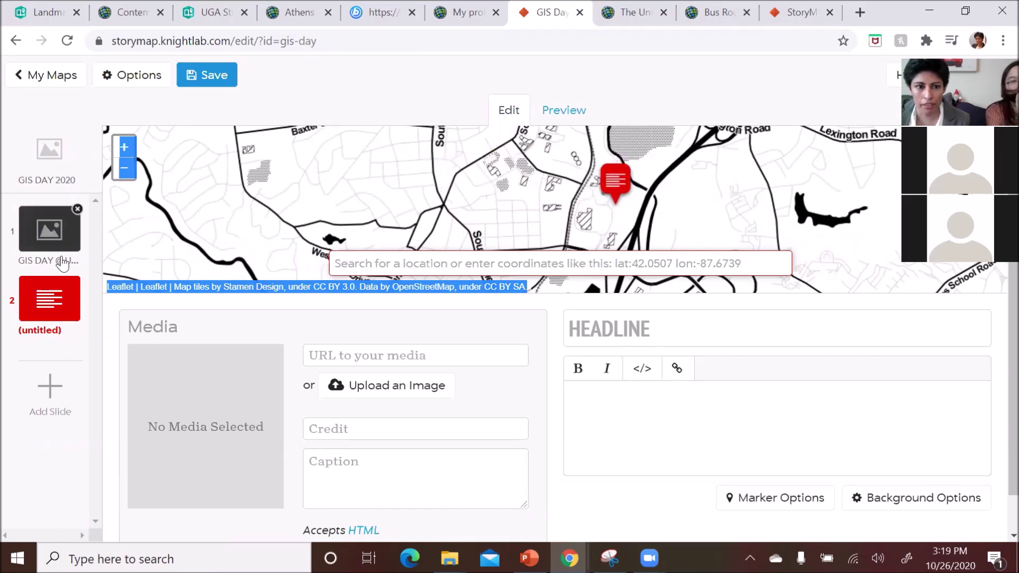
left_click(205, 75)
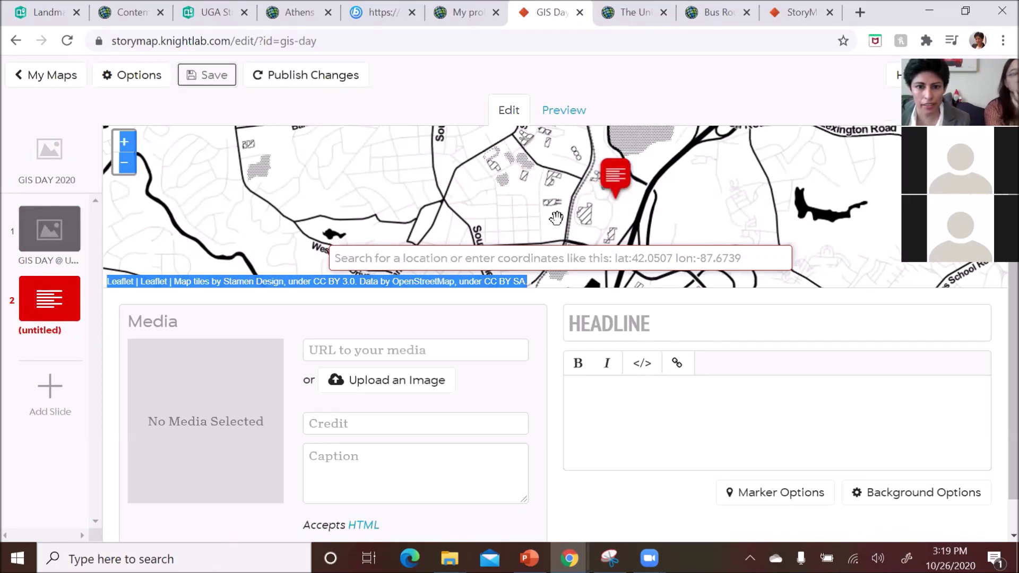
- Reposition the slide marker near South Lumpkin Street and Lexington Road, adjusting the zoom level
mouse_move(571, 280)
left_mouse_down()
mouse_move(418, 155)
mouse_move(560, 214)
mouse_move(473, 170)
left_mouse_up()
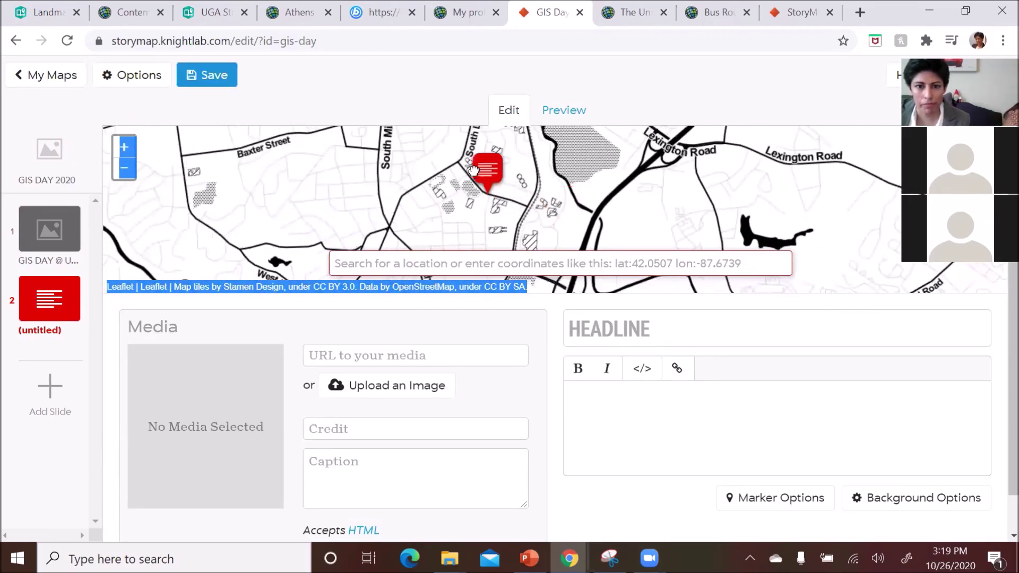
left_click_drag(509, 217, 482, 153)
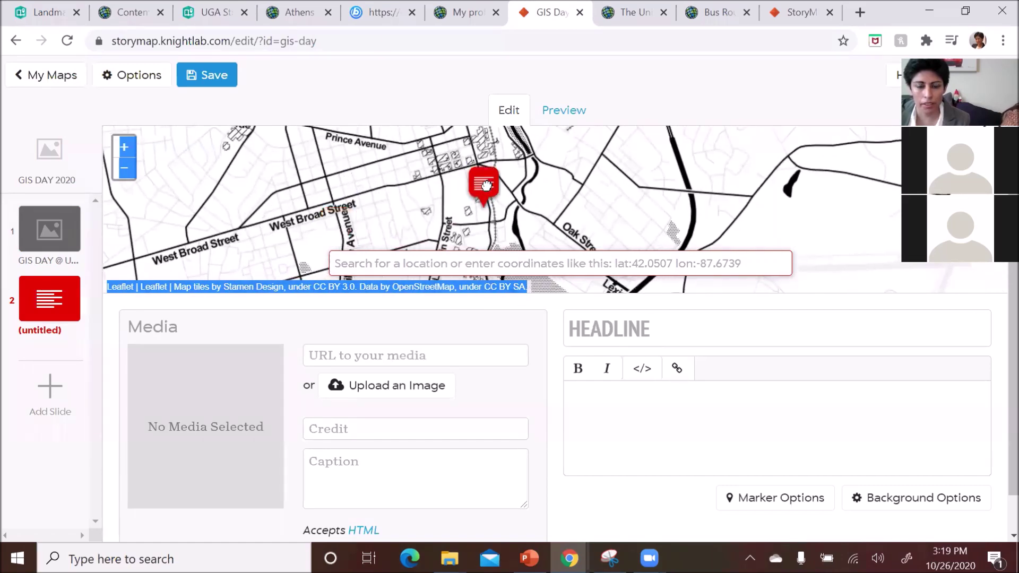
mouse_move(516, 202)
left_mouse_down()
mouse_move(505, 228)
mouse_move(453, 193)
mouse_move(464, 151)
left_mouse_up()
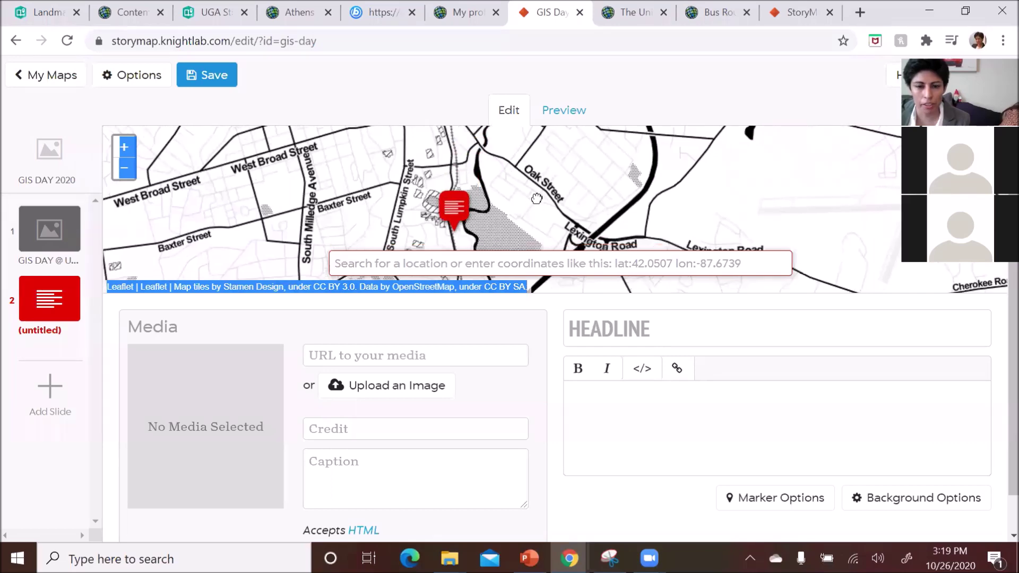
mouse_move(463, 222)
left_mouse_down()
mouse_move(444, 155)
mouse_move(452, 141)
left_mouse_up()
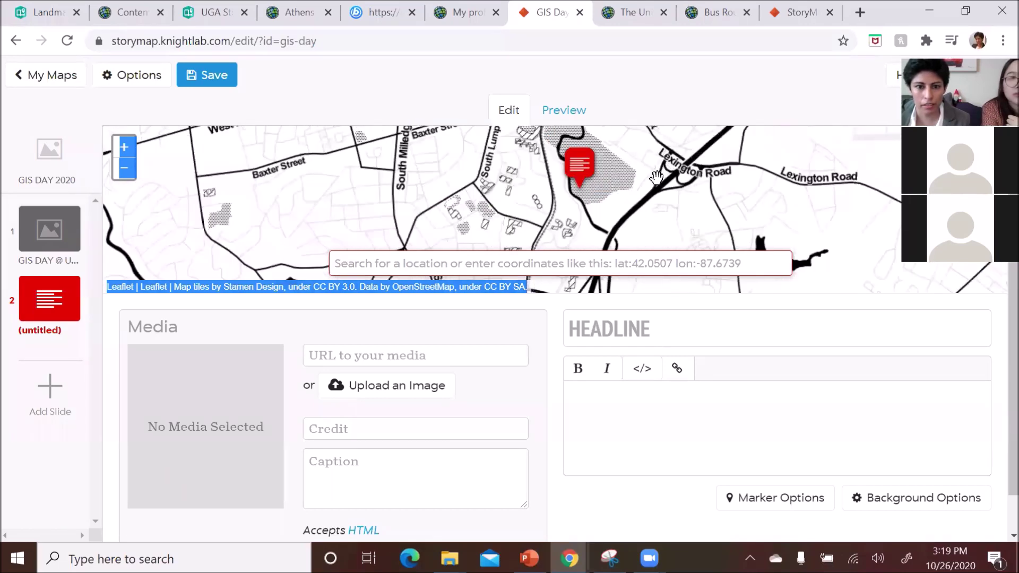
left_click(130, 168)
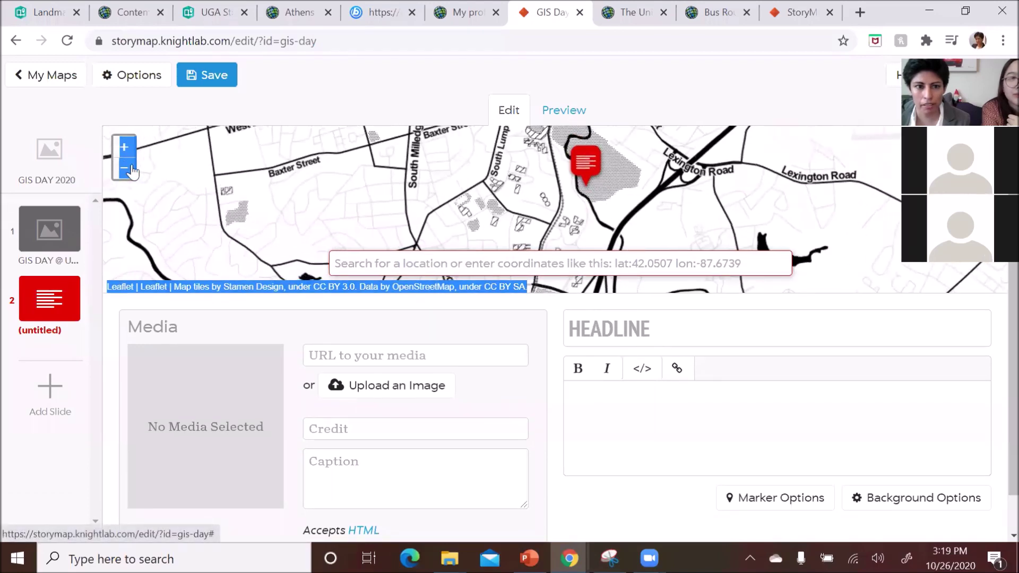
left_click_drag(476, 218, 407, 178)
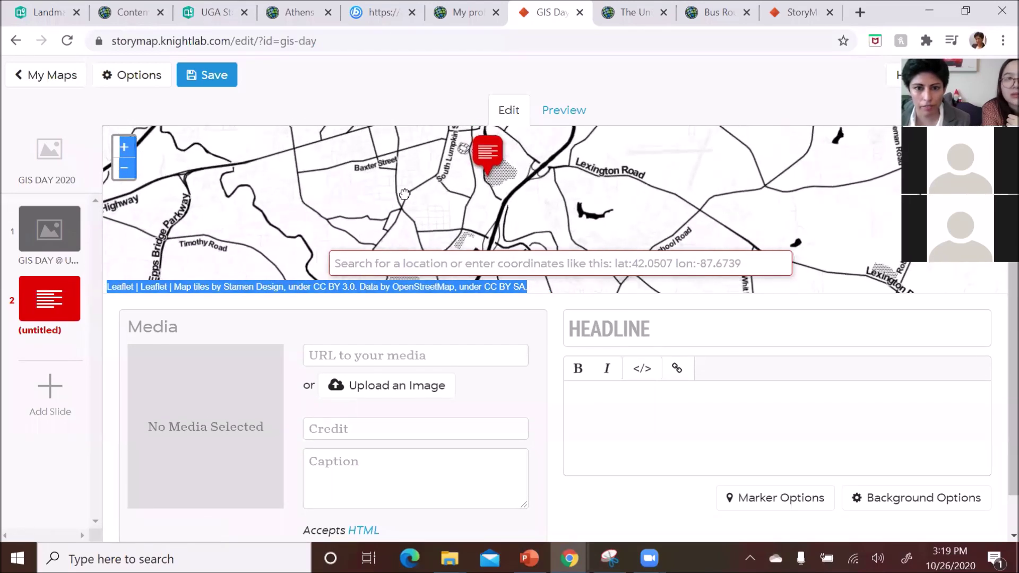
left_click(127, 150)
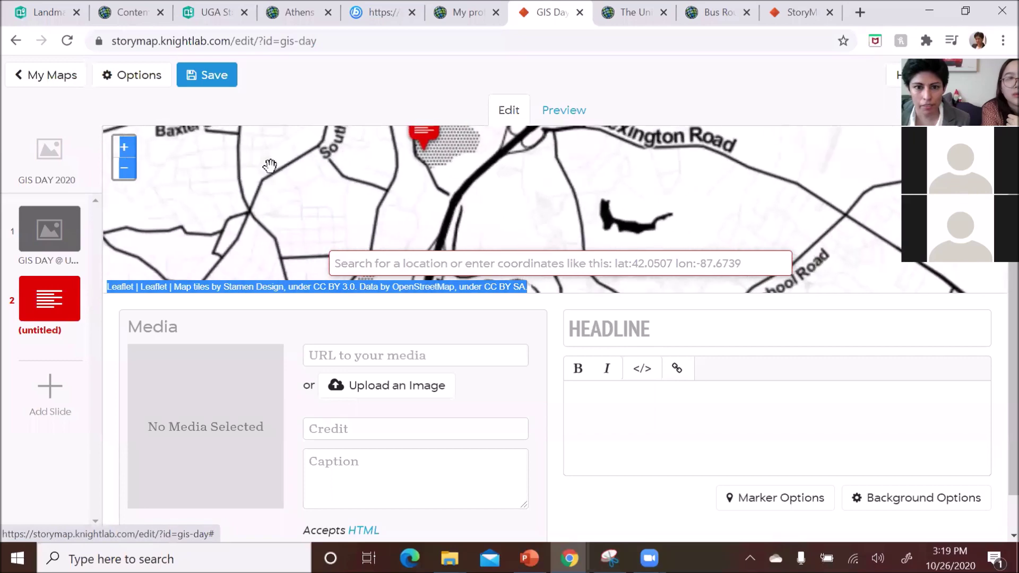
left_click(126, 150)
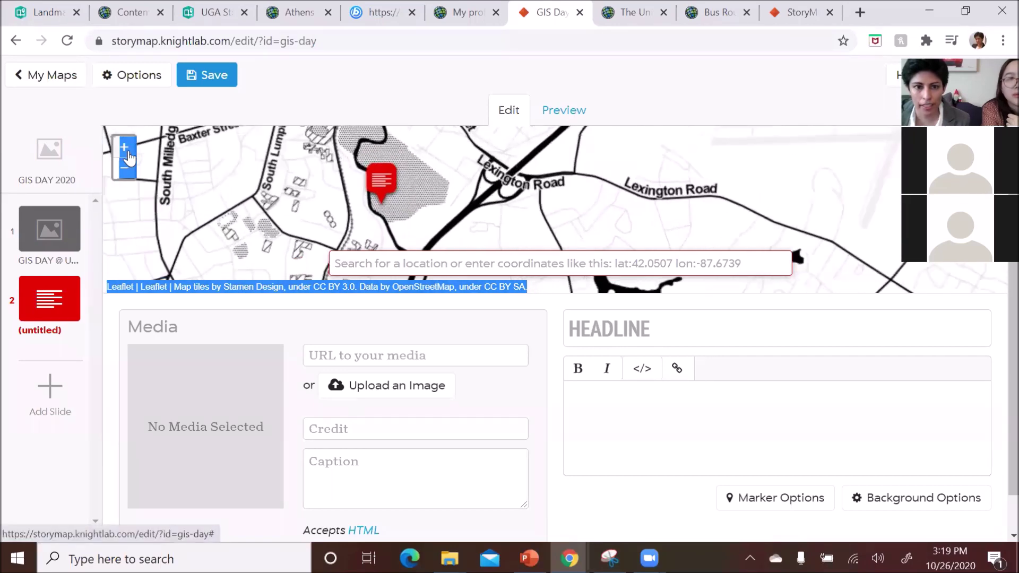
left_click(661, 328)
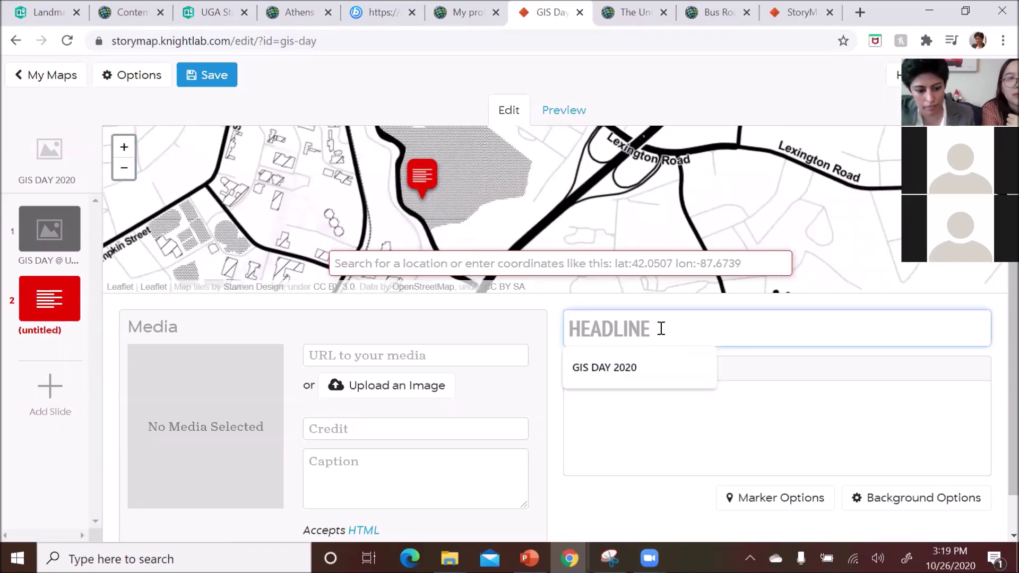
- Headline the second slide 'Sanford Stadium', drag its marker onto the stadium, and save
type("SA")
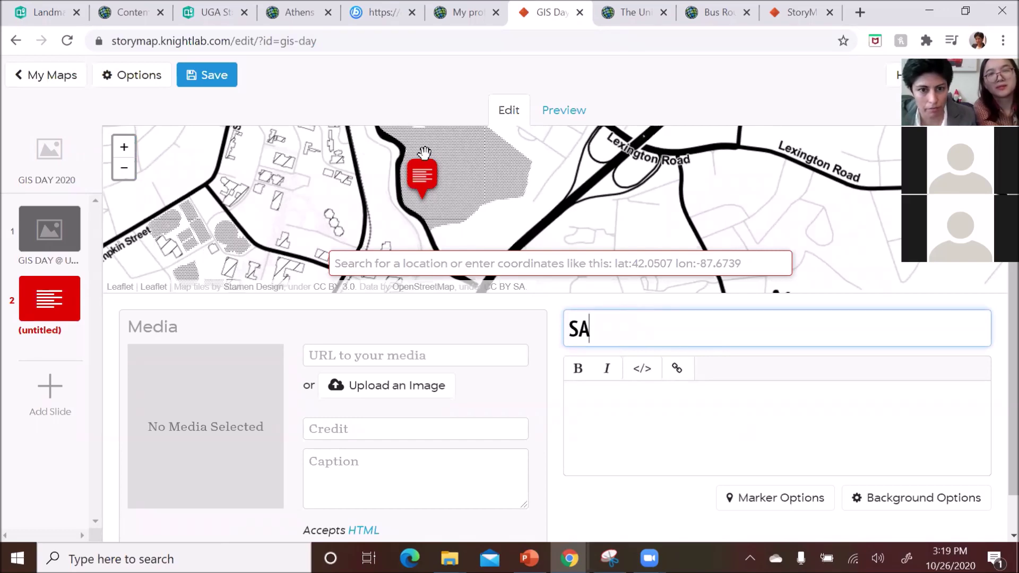
mouse_move(425, 153)
left_mouse_down()
mouse_move(334, 128)
mouse_move(363, 151)
left_mouse_up()
left_click_drag(419, 230, 419, 147)
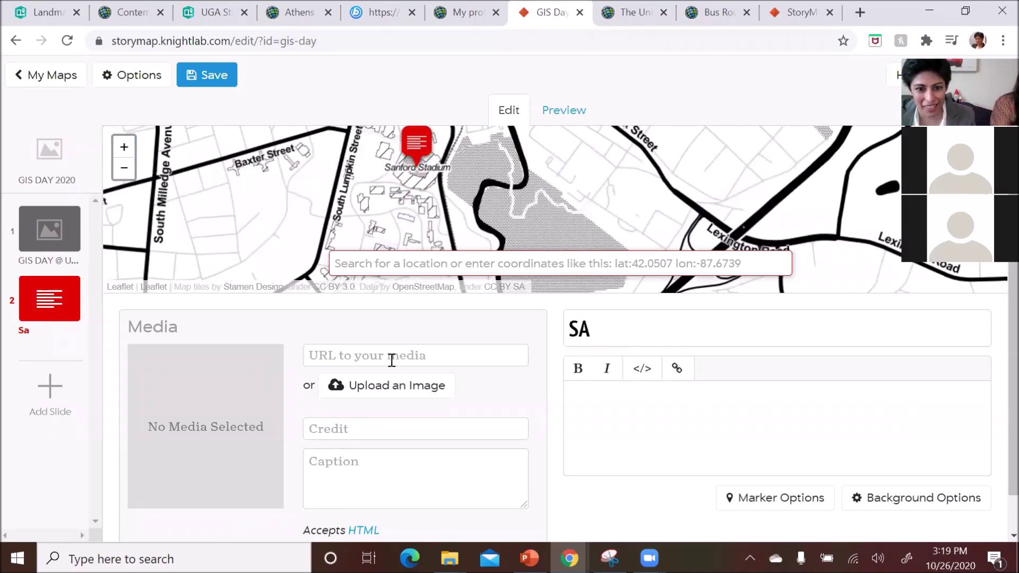
left_click(642, 334)
type("anford ")
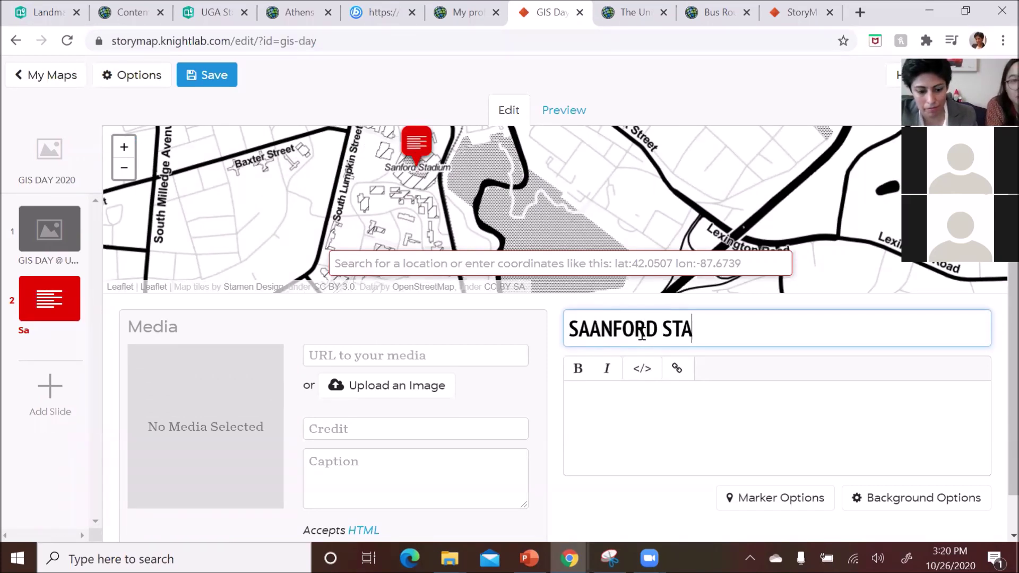
type("stadius")
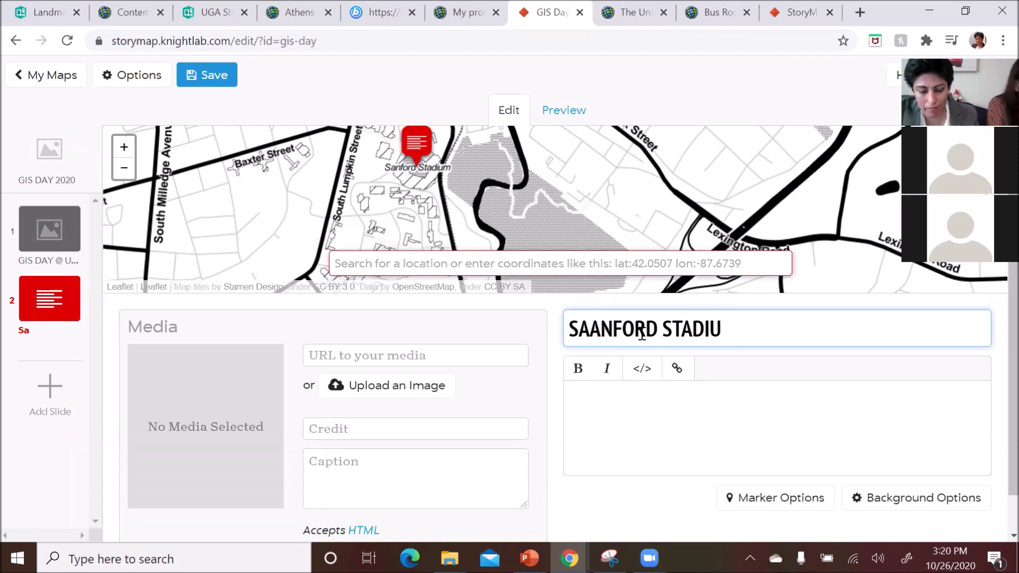
key("BackSpace")
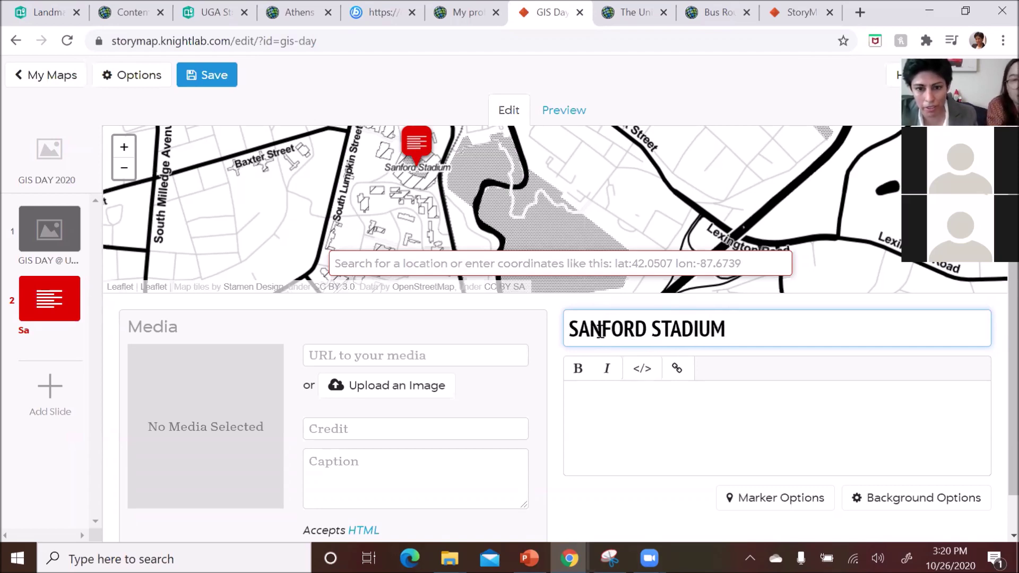
left_click(644, 432)
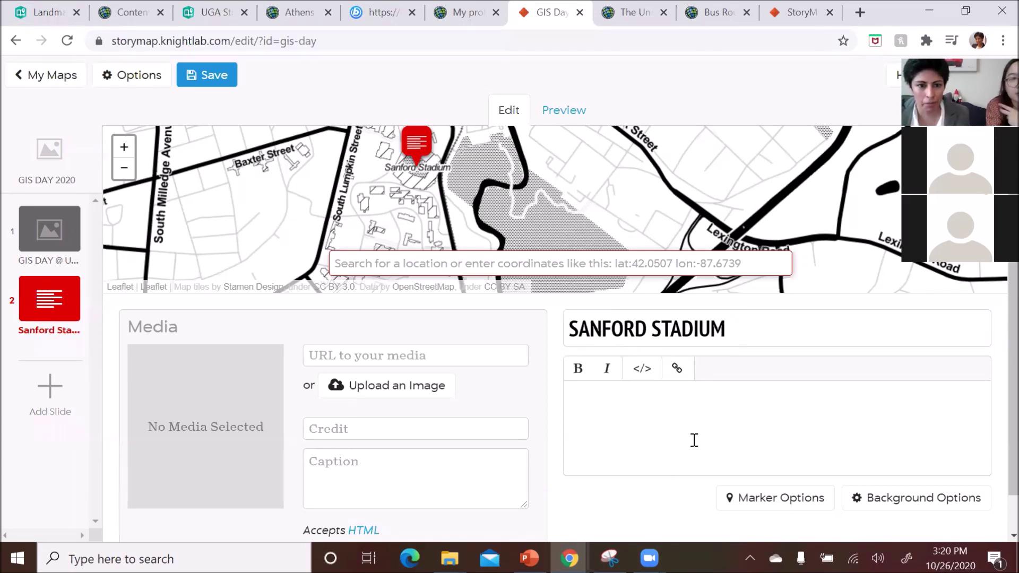
left_click(210, 75)
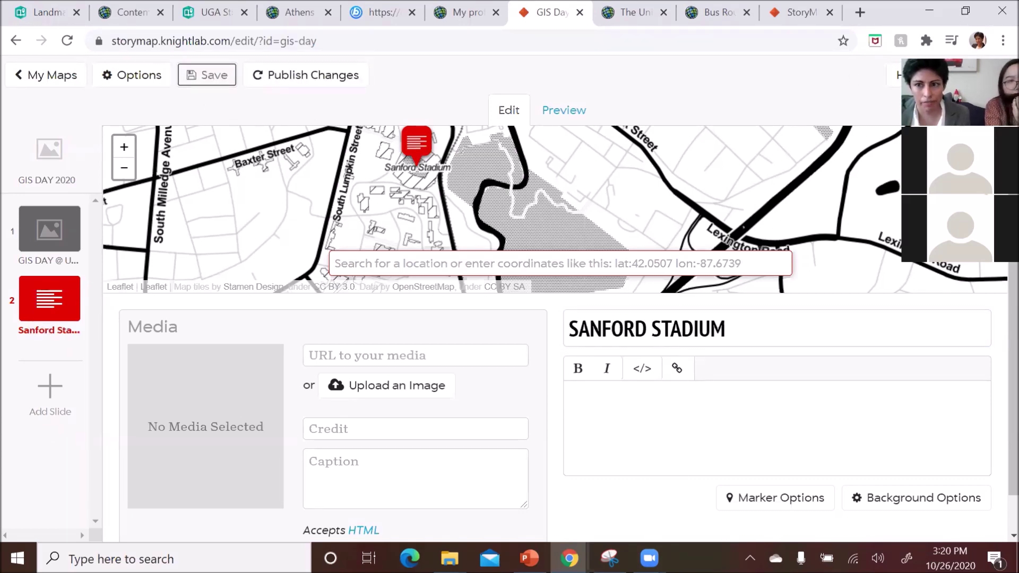
- Paste the story's share link into another tab and advance to the GIS DAY @ UGA slide
left_click(303, 248)
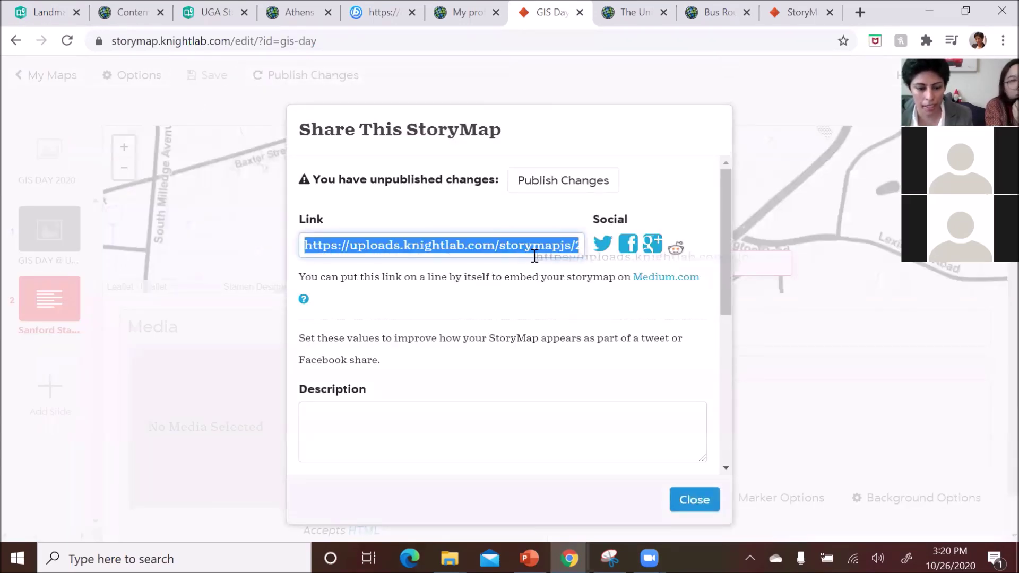
left_click(379, 12)
left_click(395, 42)
key("Return")
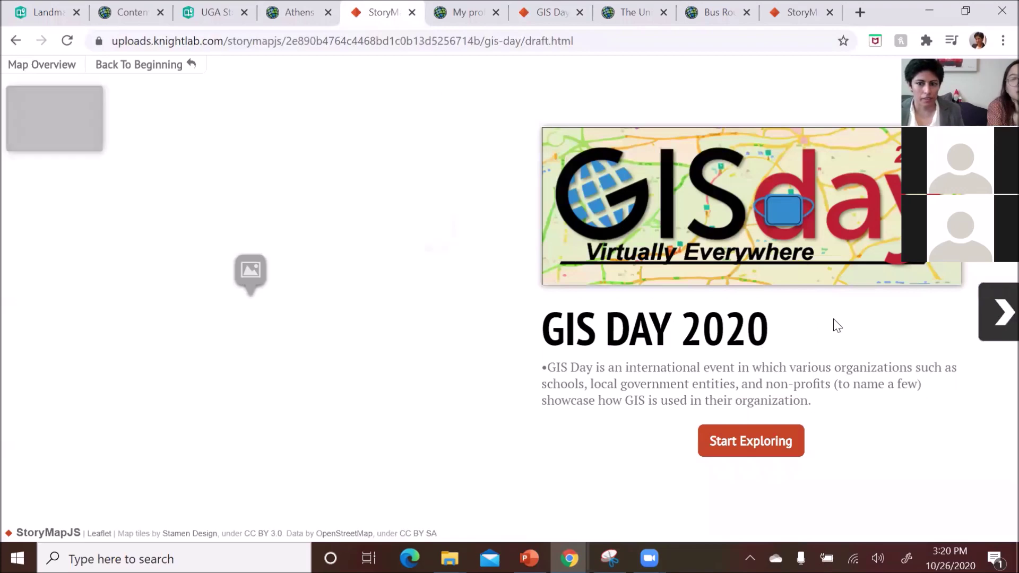
left_click(996, 325)
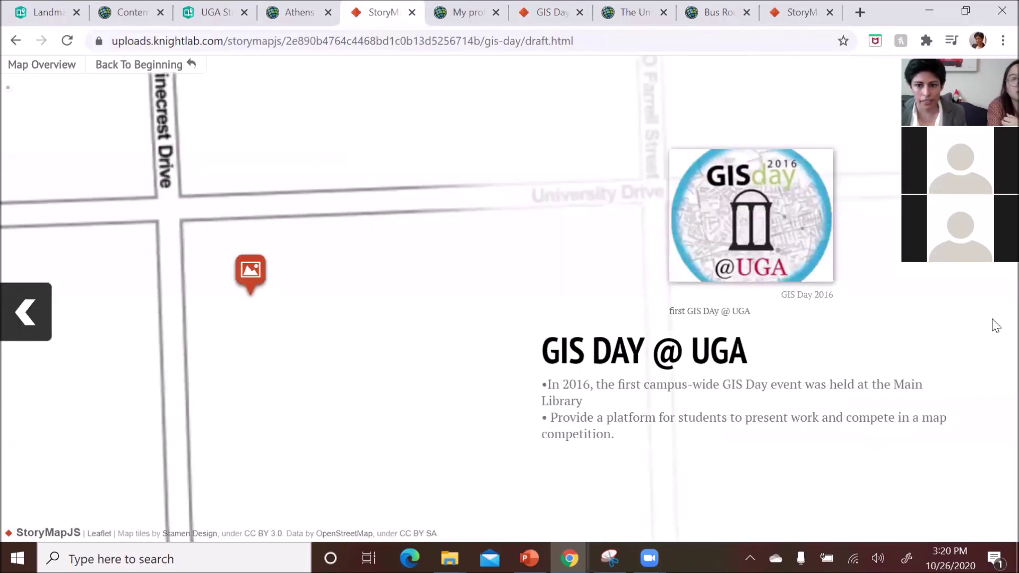